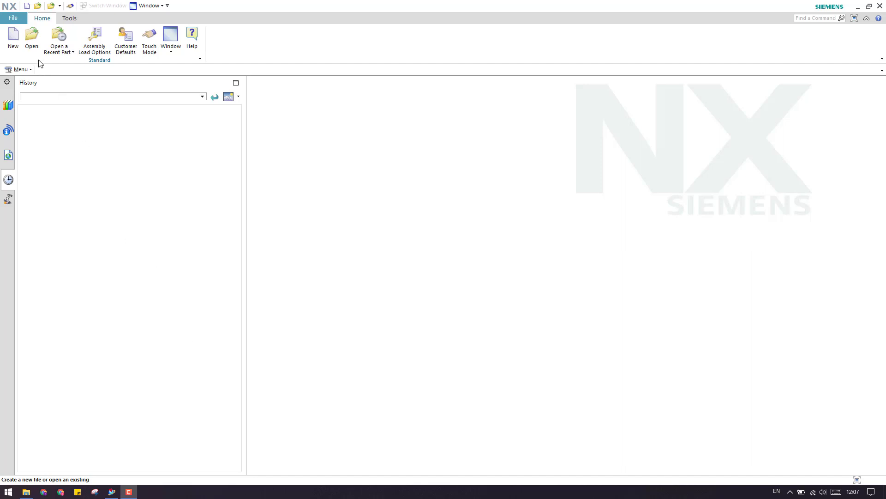
Step: Open the Arm IGES model, replacing the existing Arm_igs.prt file
{"action": "left_click", "coordinate": [341, 168]}
{"action": "left_click", "coordinate": [591, 341]}
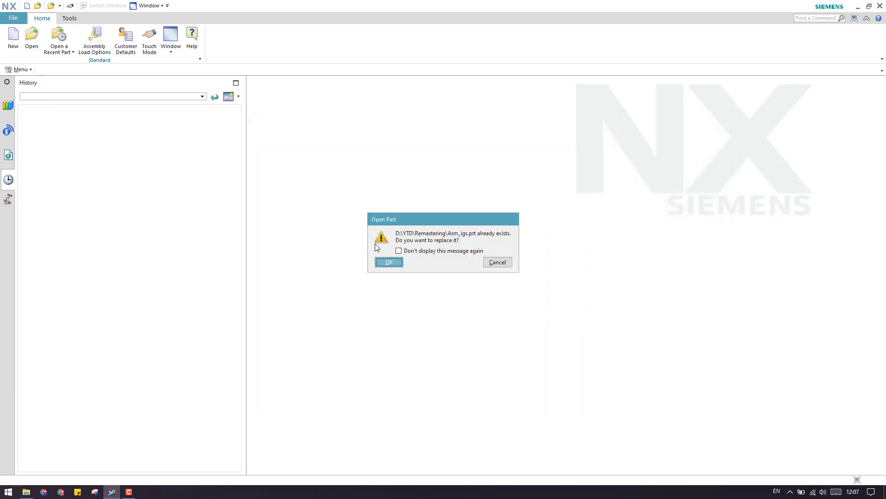
{"action": "left_click", "coordinate": [388, 263]}
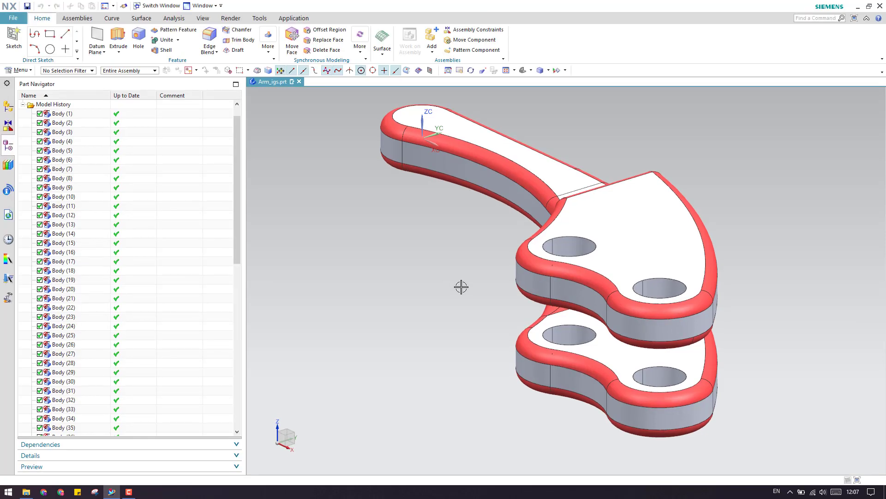
{"action": "scroll", "coordinate": [459, 284], "scroll_direction": "down", "scroll_amount": 3}
{"action": "mouse_move", "coordinate": [485, 284]}
{"action": "middle_mouse_down"}
{"action": "mouse_move", "coordinate": [511, 326]}
{"action": "mouse_move", "coordinate": [496, 332]}
{"action": "mouse_move", "coordinate": [478, 289]}
{"action": "mouse_move", "coordinate": [472, 299]}
{"action": "mouse_move", "coordinate": [497, 297]}
{"action": "mouse_move", "coordinate": [489, 327]}
{"action": "mouse_move", "coordinate": [418, 353]}
{"action": "mouse_move", "coordinate": [487, 323]}
{"action": "mouse_move", "coordinate": [481, 298]}
{"action": "middle_mouse_up"}
{"action": "key", "text": "ctrl+f"}
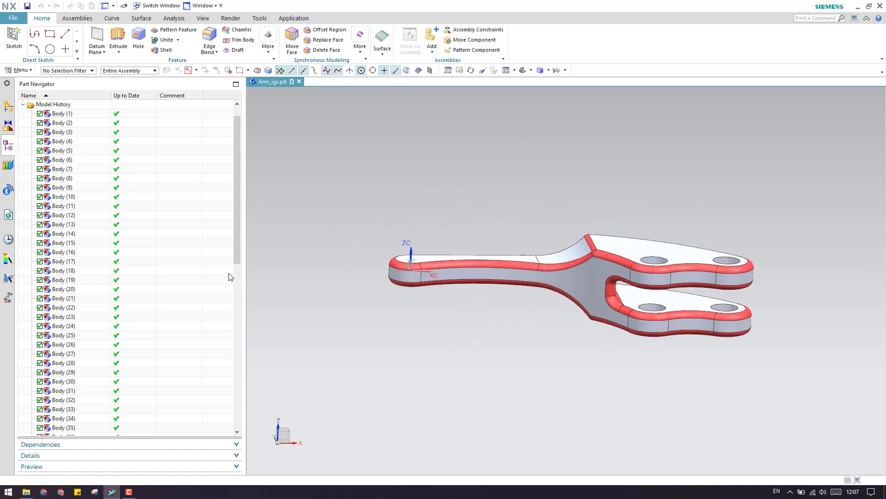
Step: Group all imported bodies, Body (1) through Body (75), into a feature group named Input
{"action": "left_click", "coordinate": [79, 118]}
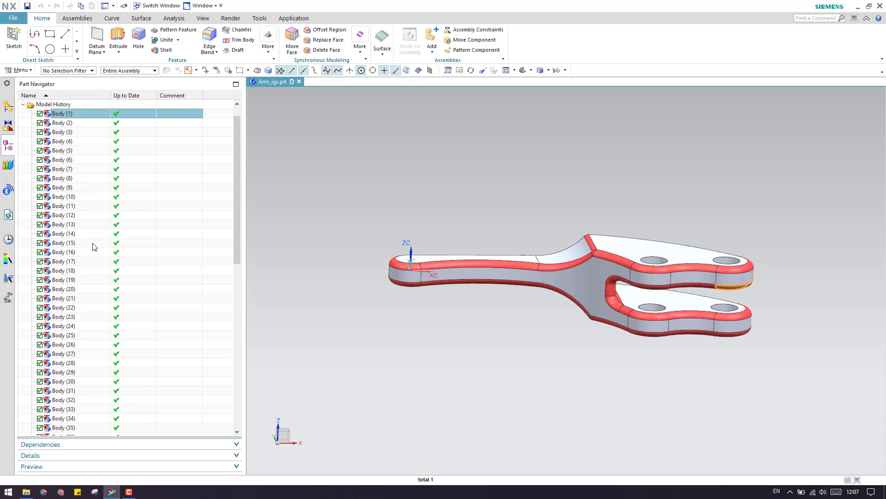
{"action": "scroll", "coordinate": [93, 247], "scroll_direction": "down", "scroll_amount": 12}
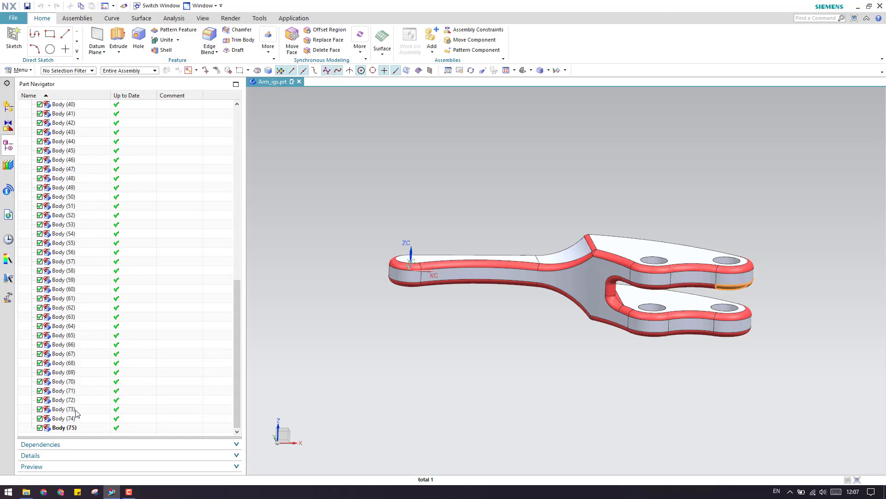
{"action": "left_click", "coordinate": [75, 427], "text": "shift"}
{"action": "scroll", "coordinate": [95, 316], "scroll_direction": "up", "scroll_amount": 14}
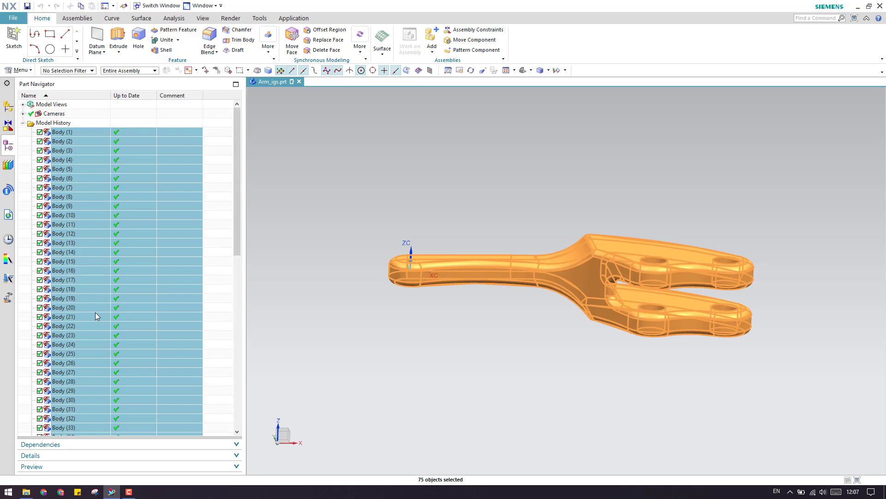
{"action": "right_click", "coordinate": [84, 255]}
{"action": "left_click", "coordinate": [113, 287]}
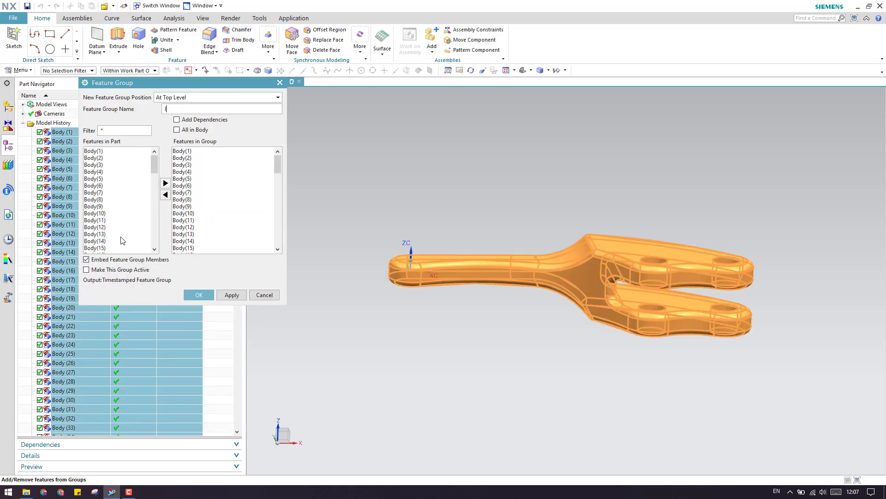
{"action": "type", "text": "Input"}
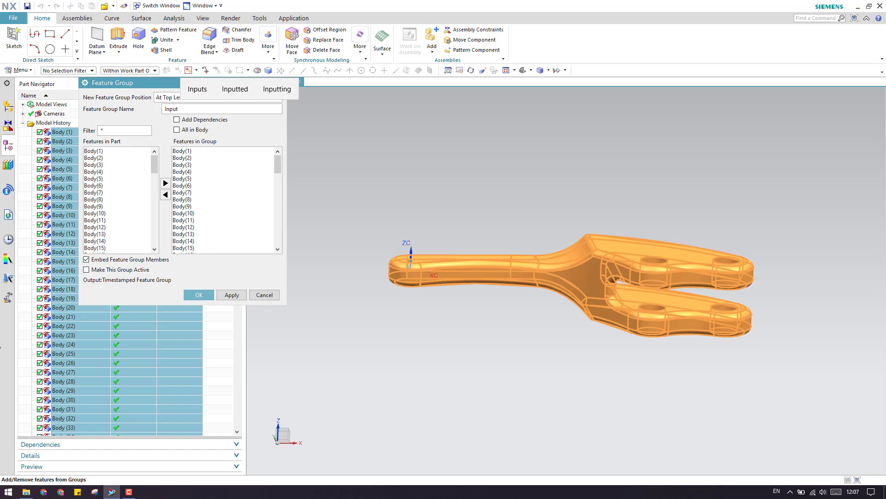
{"action": "left_click", "coordinate": [197, 295]}
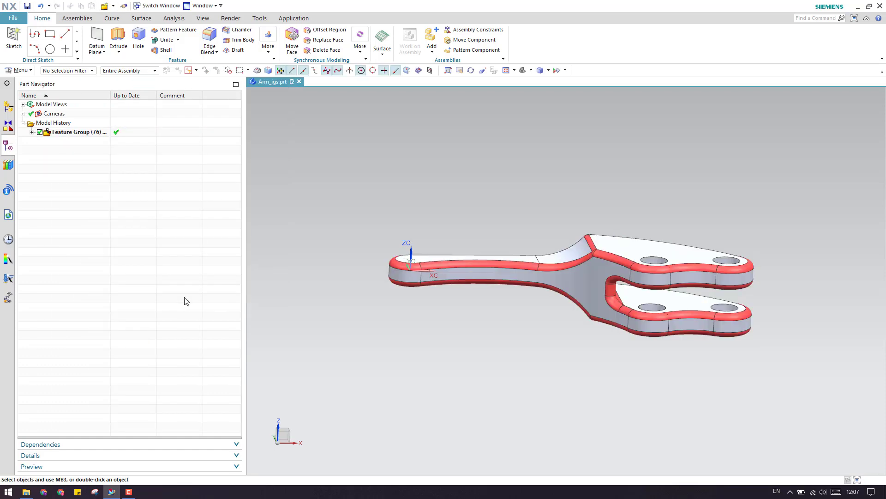
{"action": "left_click", "coordinate": [72, 133]}
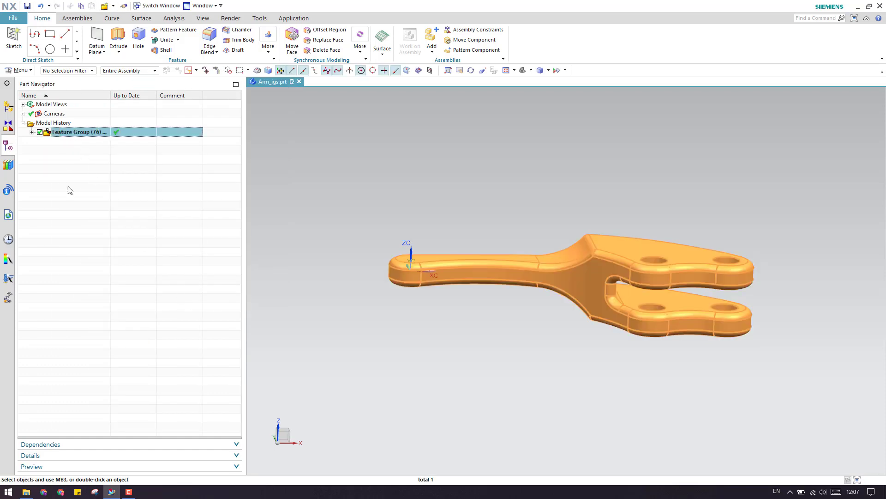
{"action": "left_click", "coordinate": [69, 241]}
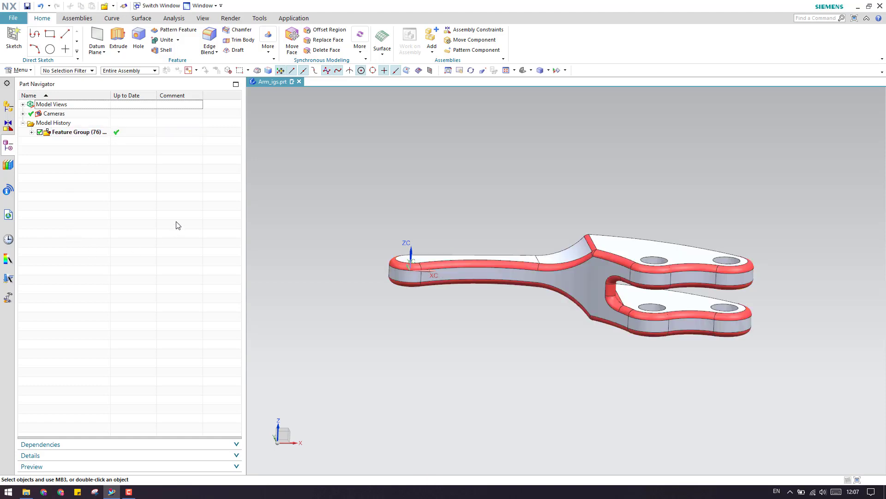
Step: Create datum planes on the YC-ZC and XC-ZC planes at a distance of 0 mm from the WCS
{"action": "middle_click_drag", "start_coordinate": [352, 221], "coordinate": [334, 257]}
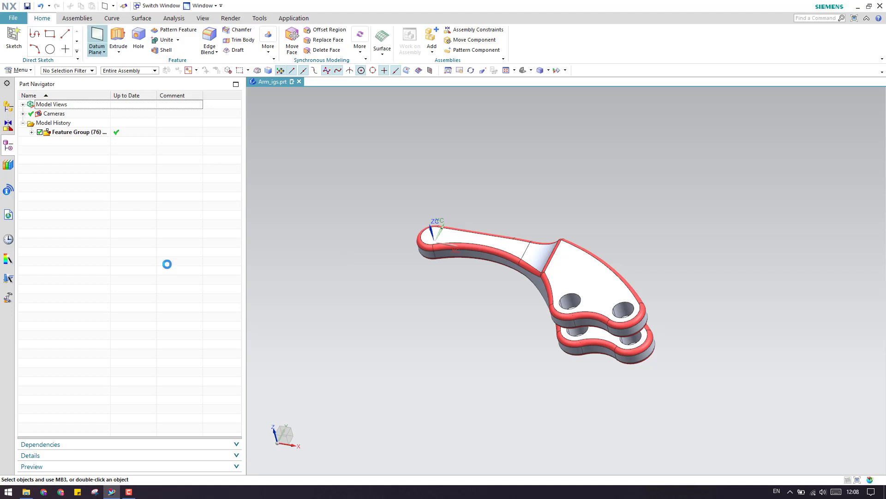
{"action": "left_click", "coordinate": [137, 115]}
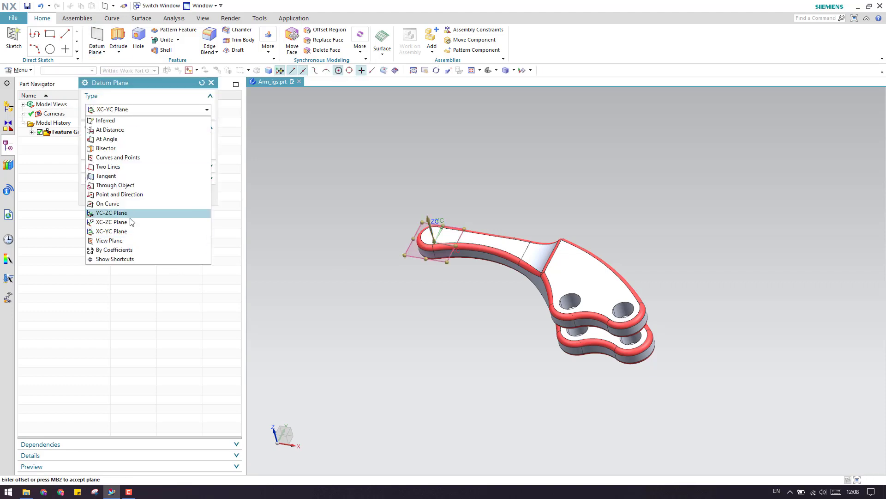
{"action": "left_click", "coordinate": [131, 211]}
{"action": "left_click", "coordinate": [164, 194]}
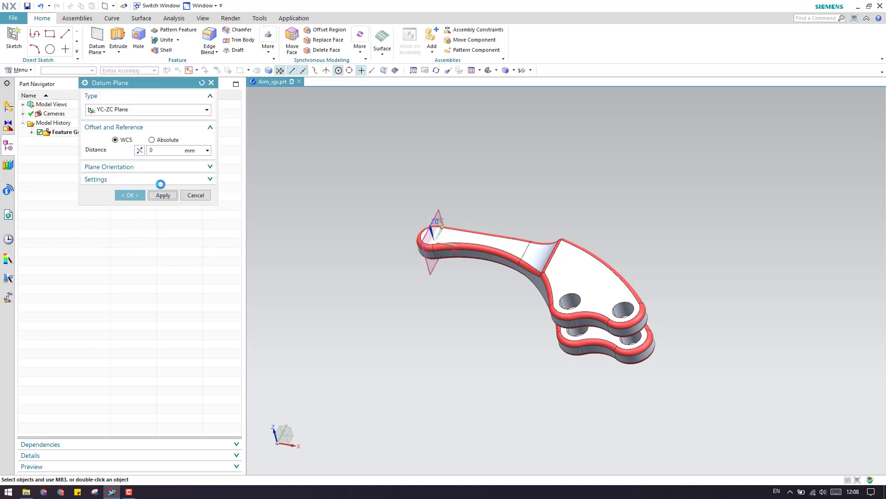
{"action": "left_click", "coordinate": [135, 112]}
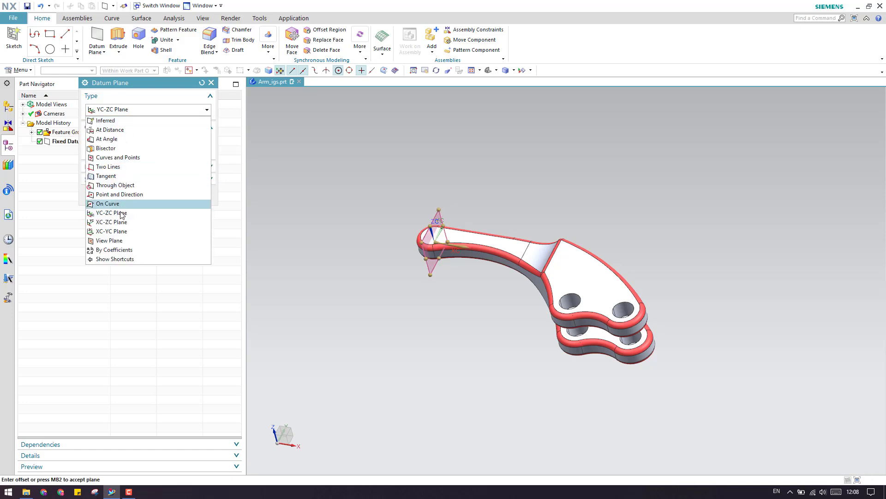
{"action": "left_click", "coordinate": [111, 222]}
{"action": "left_click", "coordinate": [164, 195]}
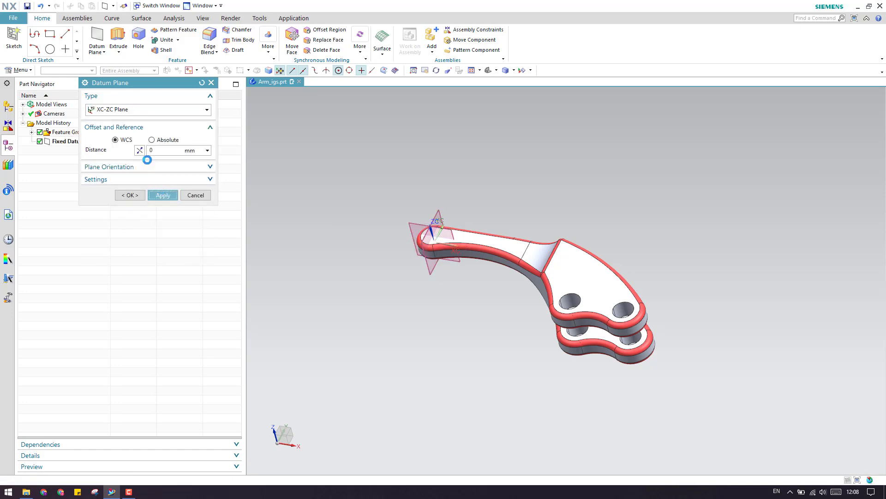
Step: Create a third datum plane on the XC-YC plane at a distance of 0 mm from the WCS
{"action": "left_click", "coordinate": [136, 110]}
{"action": "left_click", "coordinate": [114, 233]}
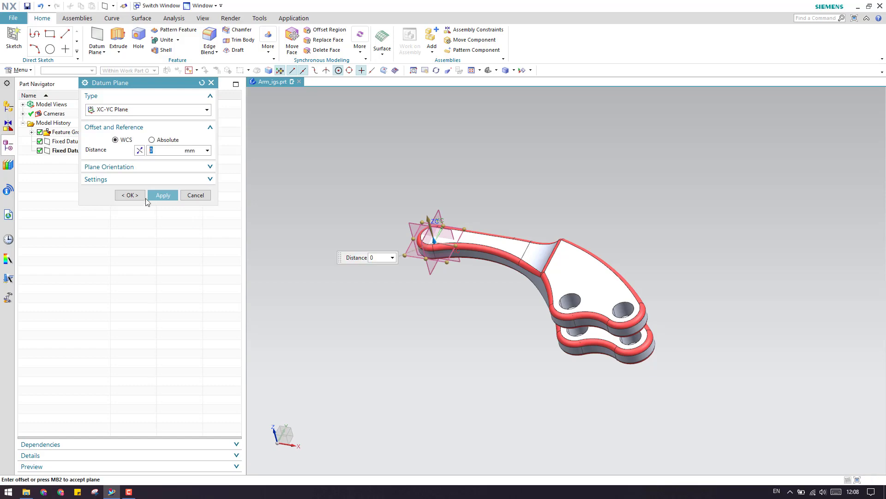
{"action": "left_click", "coordinate": [139, 195]}
{"action": "scroll", "coordinate": [414, 273], "scroll_direction": "up", "scroll_amount": 3}
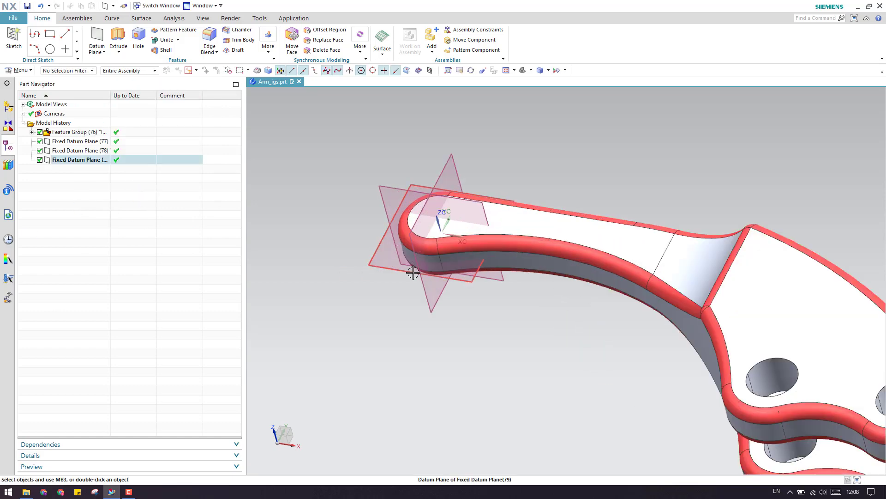
Step: Create a sketch on the XC-YC datum plane at the arm's rounded end
{"action": "mouse_move", "coordinate": [408, 272]}
{"action": "middle_mouse_down"}
{"action": "mouse_move", "coordinate": [431, 250]}
{"action": "mouse_move", "coordinate": [396, 307]}
{"action": "mouse_move", "coordinate": [424, 277]}
{"action": "mouse_move", "coordinate": [397, 233]}
{"action": "mouse_move", "coordinate": [400, 184]}
{"action": "mouse_move", "coordinate": [403, 258]}
{"action": "middle_mouse_up"}
{"action": "scroll", "coordinate": [423, 277], "scroll_direction": "down", "scroll_amount": 3}
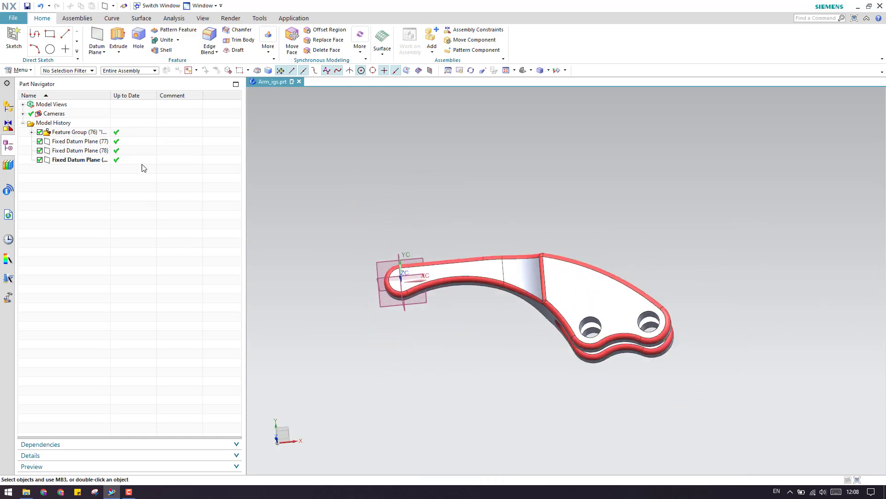
{"action": "left_click", "coordinate": [10, 39]}
{"action": "left_click", "coordinate": [400, 283]}
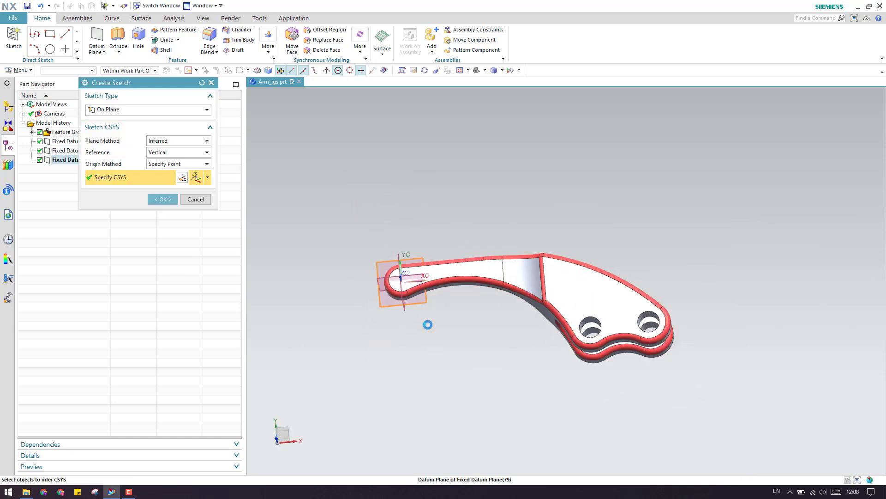
{"action": "middle_click", "coordinate": [429, 339]}
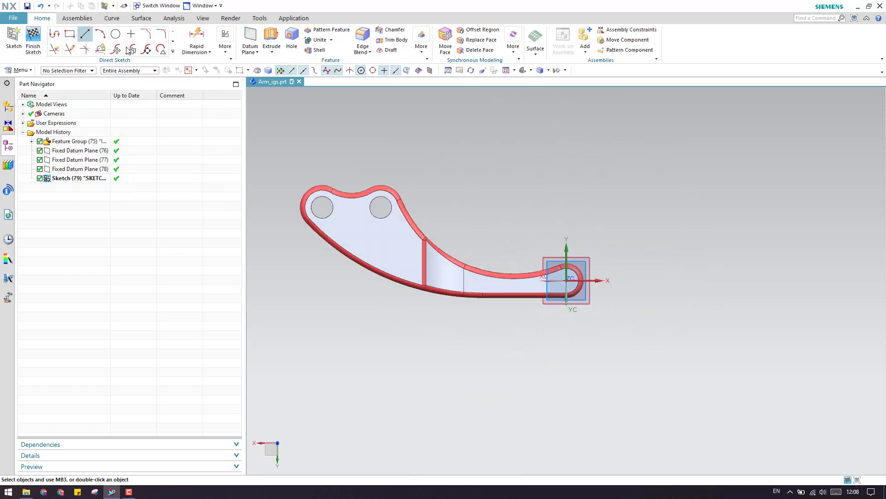
Step: Start Project Curve with the Single Curve rule and pick the handle's concave side-wall edge and the adjoining rounded-end edge
{"action": "left_click", "coordinate": [173, 52]}
{"action": "left_click", "coordinate": [100, 124]}
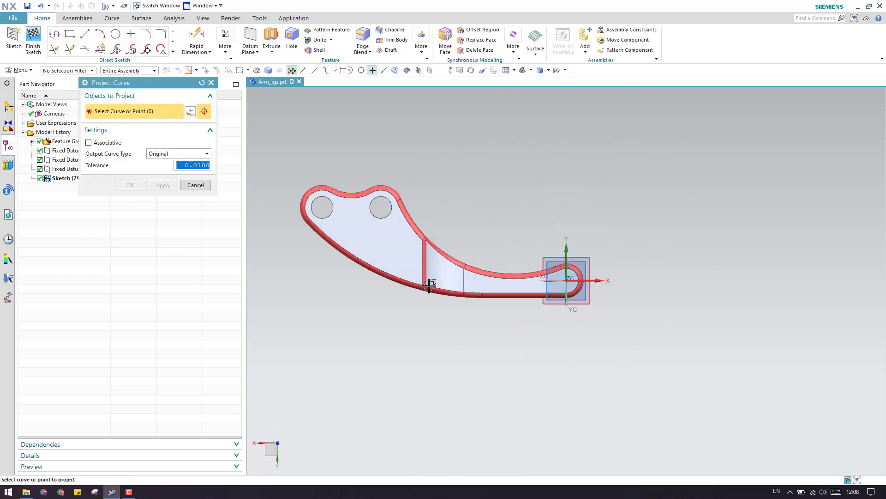
{"action": "scroll", "coordinate": [499, 277], "scroll_direction": "up", "scroll_amount": 3}
{"action": "mouse_move", "coordinate": [493, 293]}
{"action": "middle_mouse_down"}
{"action": "mouse_move", "coordinate": [493, 312]}
{"action": "mouse_move", "coordinate": [577, 245]}
{"action": "middle_mouse_up"}
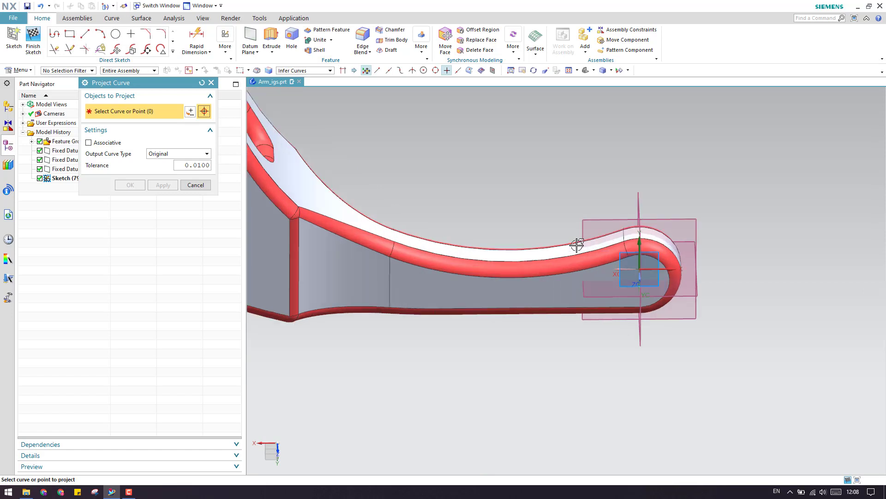
{"action": "scroll", "coordinate": [575, 261], "scroll_direction": "up", "scroll_amount": 3}
{"action": "left_click", "coordinate": [305, 71]}
{"action": "left_click", "coordinate": [300, 80]}
{"action": "left_click", "coordinate": [567, 264]}
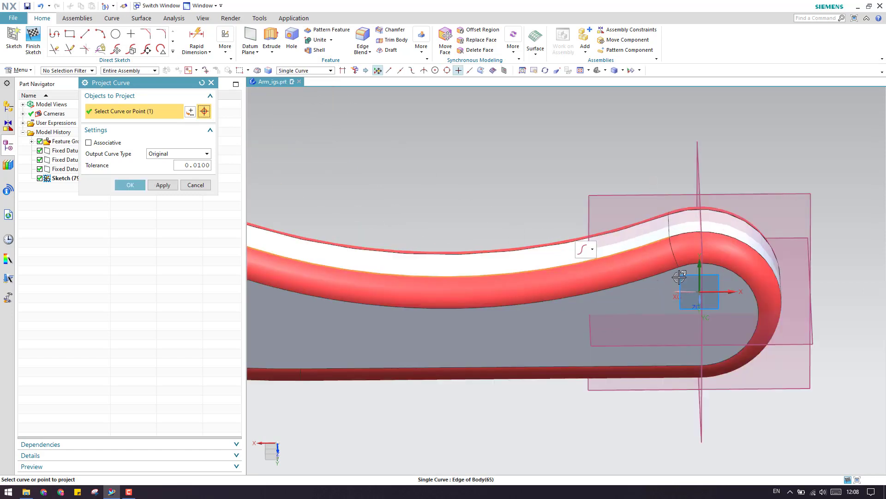
{"action": "left_click", "coordinate": [683, 234]}
{"action": "scroll", "coordinate": [607, 311], "scroll_direction": "down", "scroll_amount": 3}
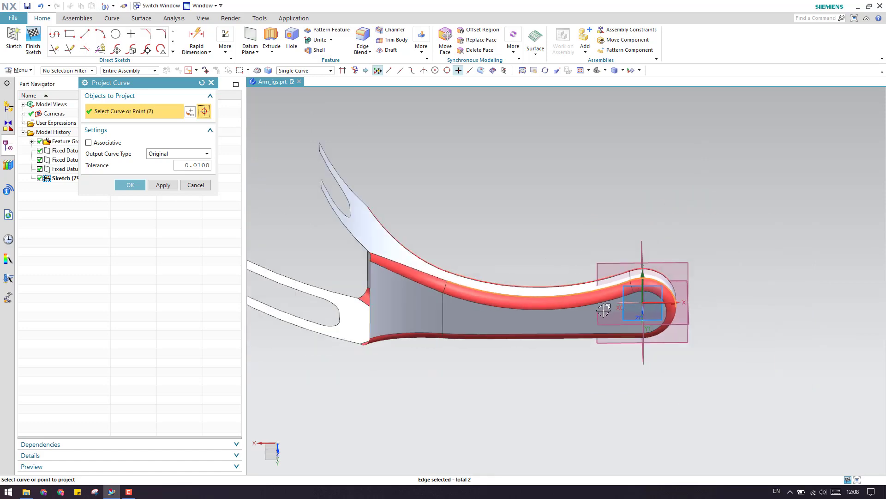
Step: Add the side-wall edges along the sloped transition and the curve leading to the nearer hole lobe to the projection selection
{"action": "middle_click_drag", "start_coordinate": [607, 311], "coordinate": [353, 250]}
{"action": "scroll", "coordinate": [418, 261], "scroll_direction": "up", "scroll_amount": 5}
{"action": "scroll", "coordinate": [496, 287], "scroll_direction": "down", "scroll_amount": 4}
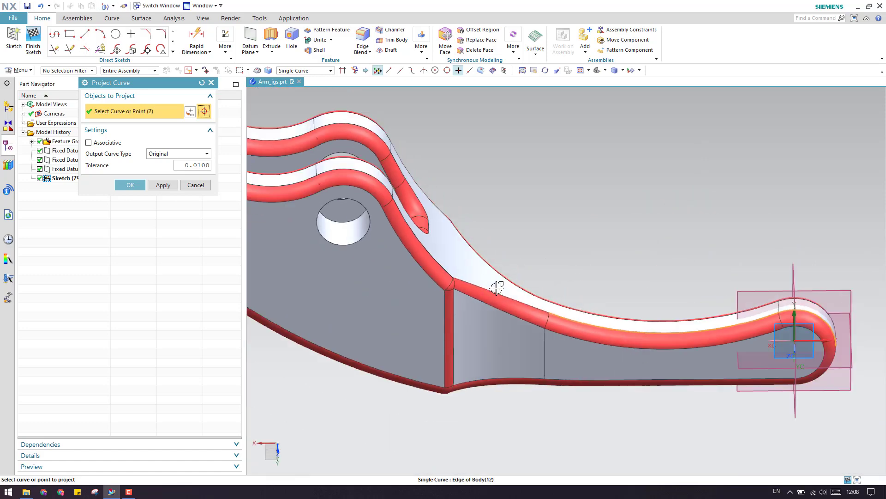
{"action": "scroll", "coordinate": [533, 304], "scroll_direction": "up", "scroll_amount": 3}
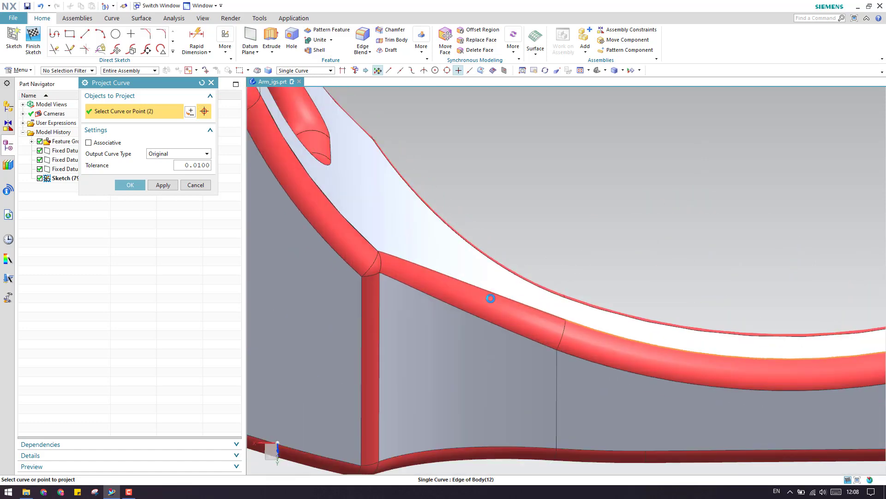
{"action": "left_click", "coordinate": [344, 213]}
{"action": "scroll", "coordinate": [528, 305], "scroll_direction": "down", "scroll_amount": 4}
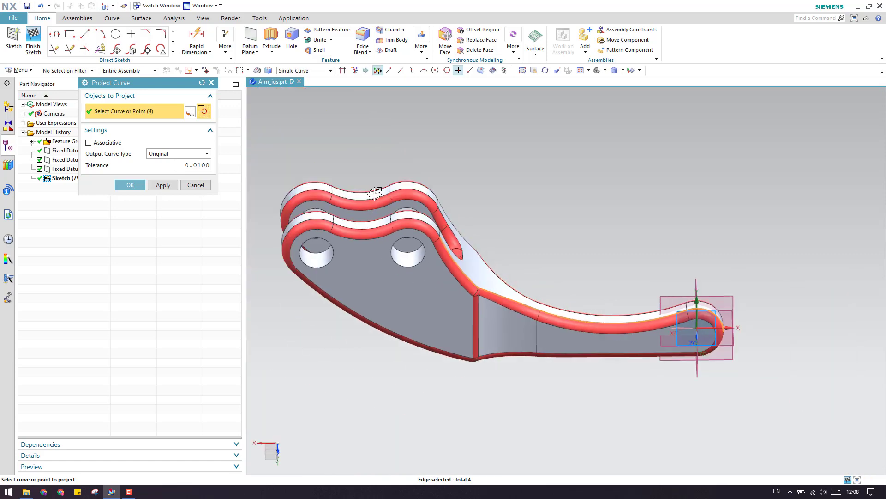
Step: Add the three side-wall edges running around the two hole lobes and the dip between them to the projection selection
{"action": "scroll", "coordinate": [533, 285], "scroll_direction": "up", "scroll_amount": 4}
{"action": "left_click", "coordinate": [431, 304]}
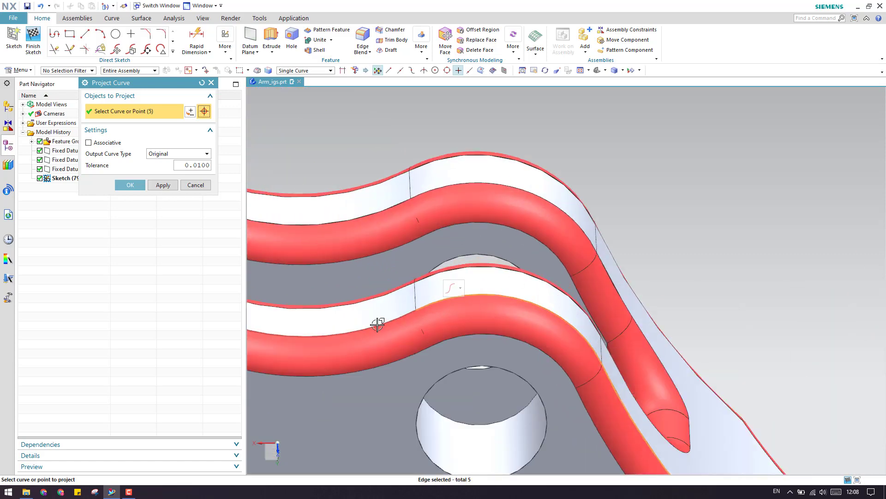
{"action": "left_click", "coordinate": [598, 251]}
{"action": "scroll", "coordinate": [598, 251], "scroll_direction": "down", "scroll_amount": 4}
{"action": "scroll", "coordinate": [420, 267], "scroll_direction": "up", "scroll_amount": 4}
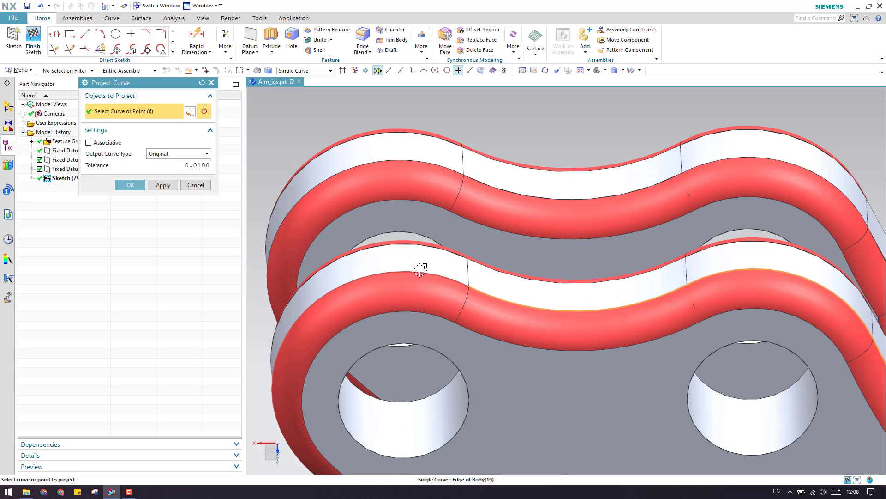
{"action": "left_click", "coordinate": [420, 270]}
{"action": "scroll", "coordinate": [471, 250], "scroll_direction": "down", "scroll_amount": 3}
{"action": "middle_click_drag", "start_coordinate": [452, 263], "coordinate": [403, 268]}
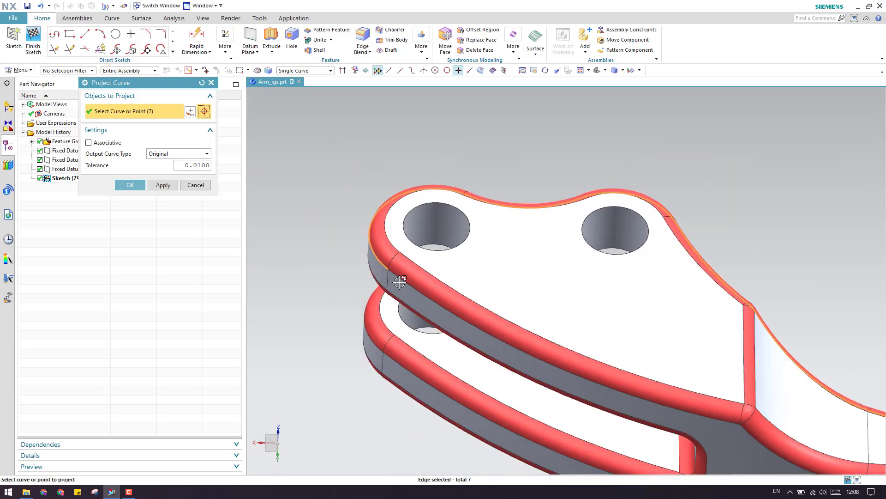
Step: Add the three remaining side-wall edges along the arm's opposite long side and project the selected outline into the sketch
{"action": "scroll", "coordinate": [341, 235], "scroll_direction": "down", "scroll_amount": 3}
{"action": "scroll", "coordinate": [476, 298], "scroll_direction": "up", "scroll_amount": 4}
{"action": "left_click", "coordinate": [509, 329]}
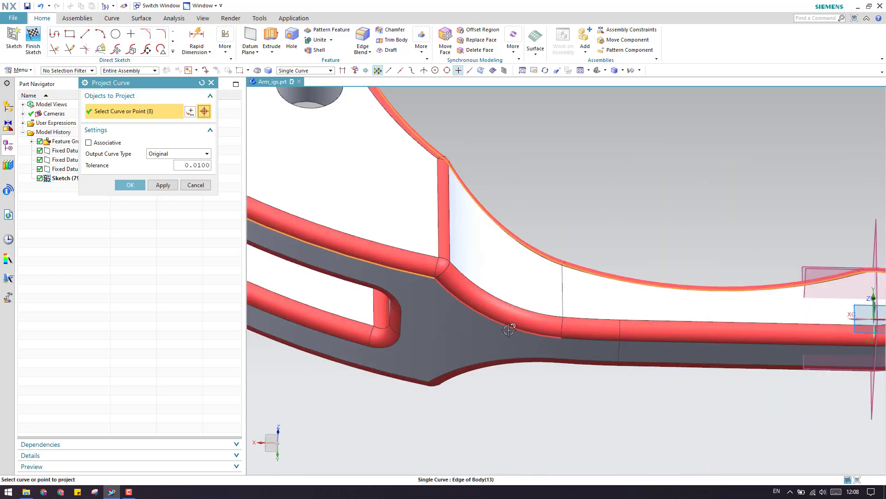
{"action": "left_click", "coordinate": [685, 346]}
{"action": "scroll", "coordinate": [684, 346], "scroll_direction": "down", "scroll_amount": 3}
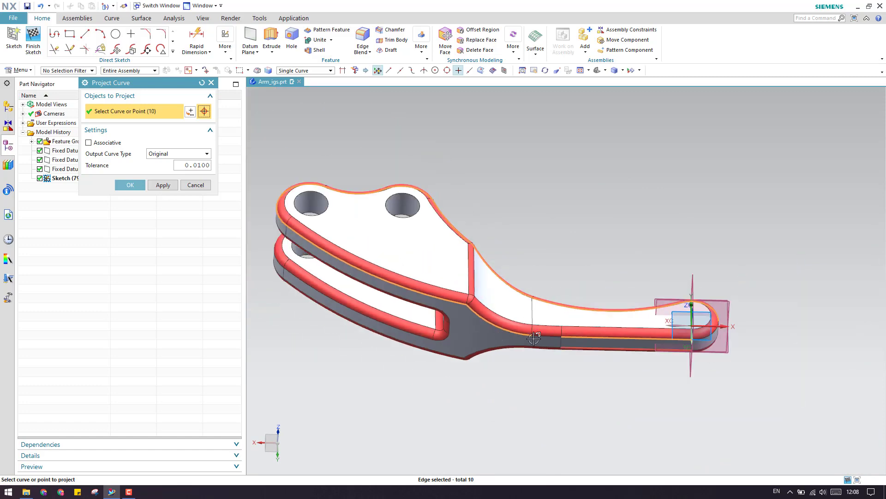
{"action": "scroll", "coordinate": [724, 332], "scroll_direction": "up", "scroll_amount": 3}
{"action": "scroll", "coordinate": [634, 314], "scroll_direction": "down", "scroll_amount": 2}
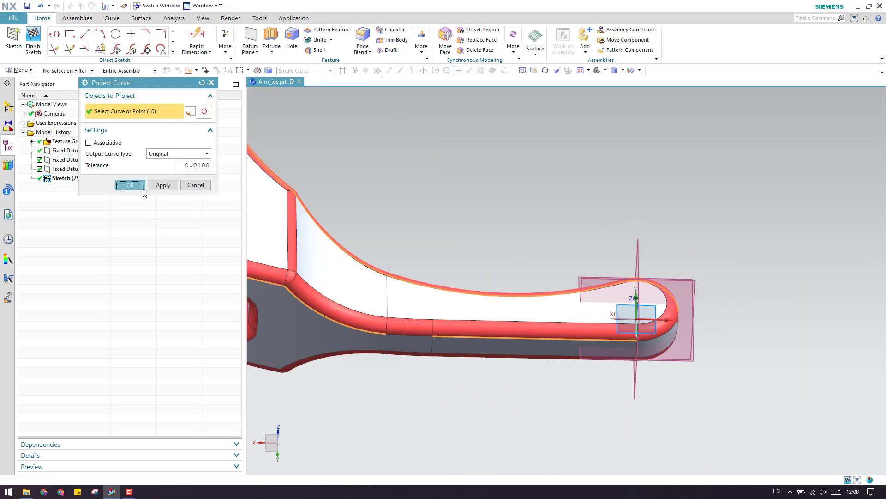
{"action": "left_click", "coordinate": [143, 188]}
{"action": "scroll", "coordinate": [462, 342], "scroll_direction": "down", "scroll_amount": 2}
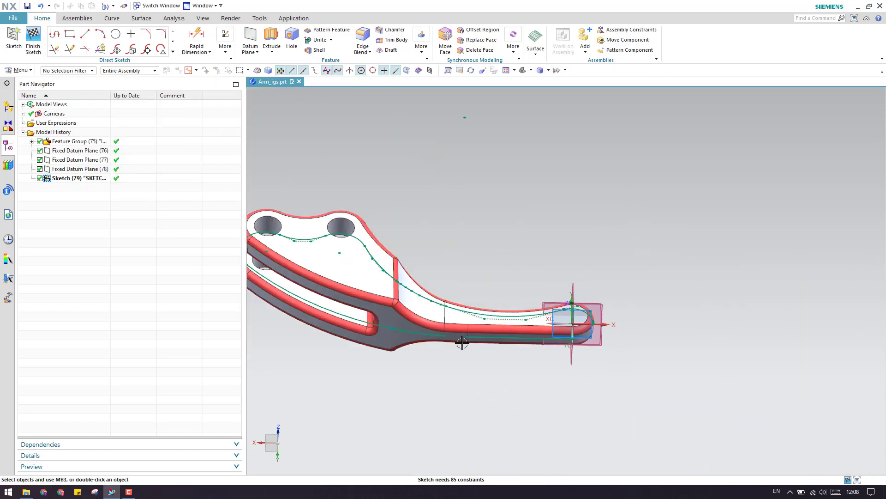
Step: Hide the imported body's feature group so the projected outline and datum planes remain on display
{"action": "right_click", "coordinate": [60, 142]}
{"action": "left_click", "coordinate": [92, 138]}
{"action": "scroll", "coordinate": [429, 298], "scroll_direction": "down", "scroll_amount": 3}
{"action": "scroll", "coordinate": [549, 344], "scroll_direction": "up", "scroll_amount": 4}
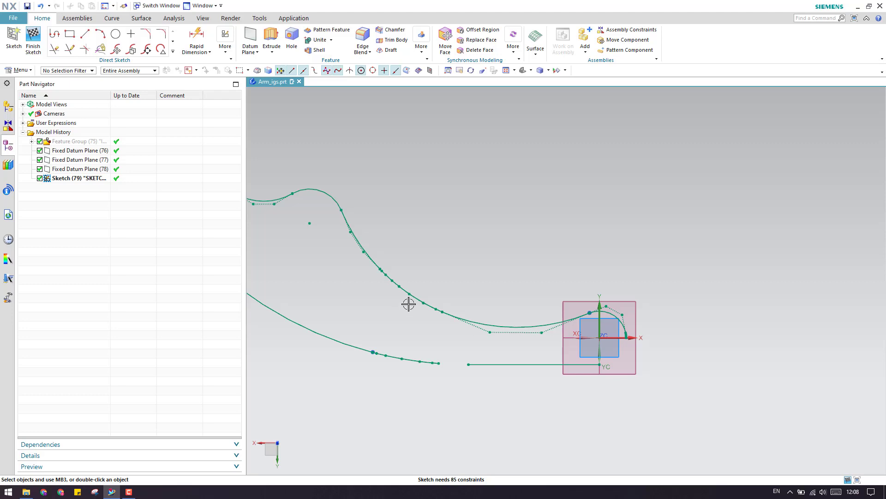
{"action": "scroll", "coordinate": [509, 322], "scroll_direction": "down", "scroll_amount": 5}
{"action": "scroll", "coordinate": [434, 305], "scroll_direction": "up", "scroll_amount": 6}
{"action": "scroll", "coordinate": [425, 304], "scroll_direction": "down", "scroll_amount": 1}
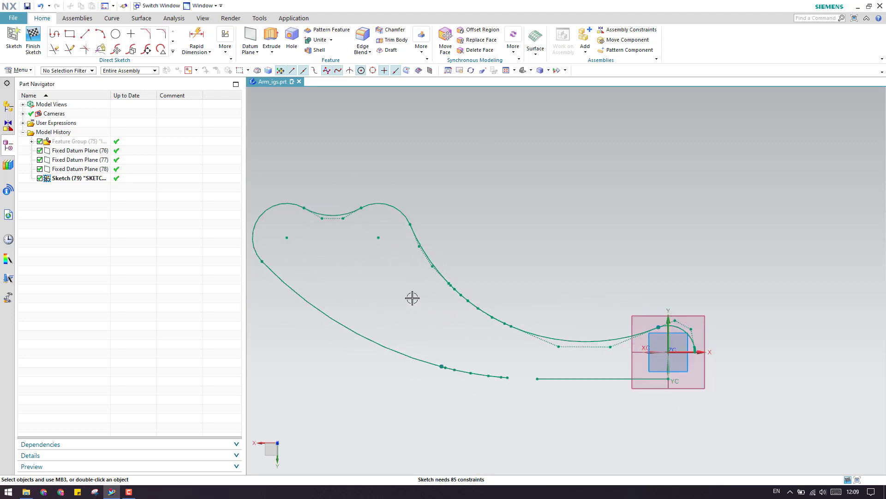
{"action": "left_click", "coordinate": [173, 52]}
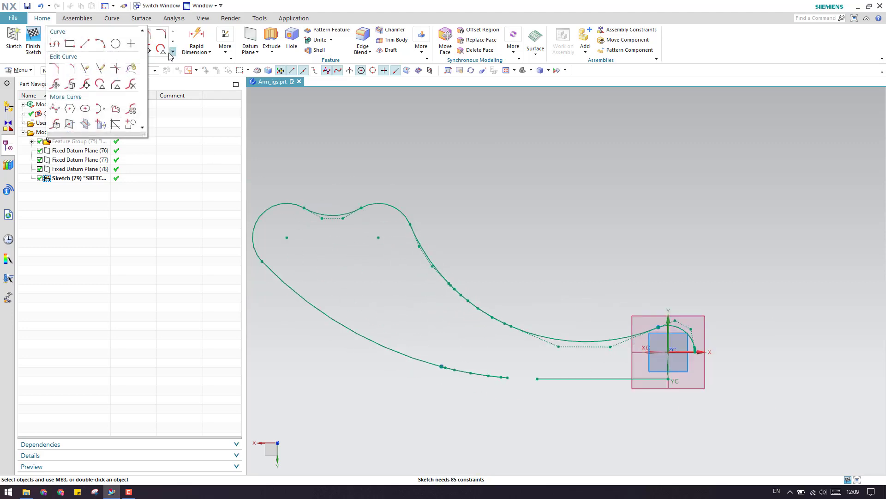
{"action": "left_click", "coordinate": [103, 46]}
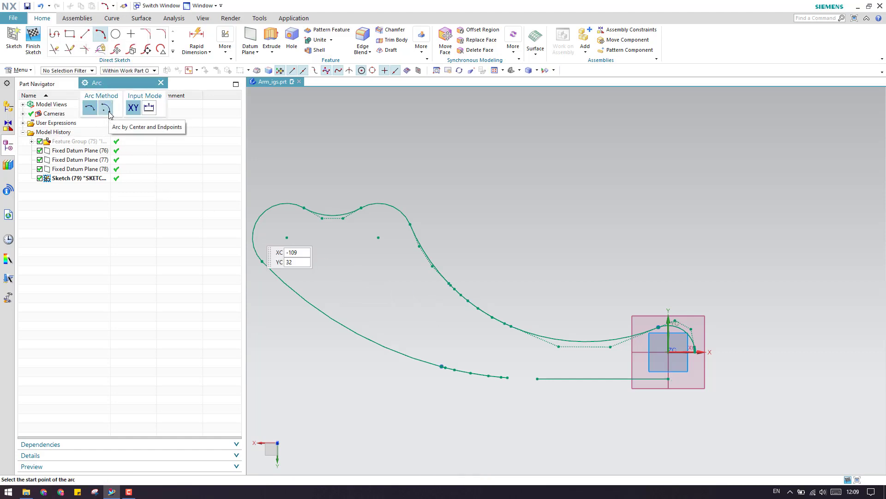
{"action": "scroll", "coordinate": [613, 331], "scroll_direction": "up", "scroll_amount": 10}
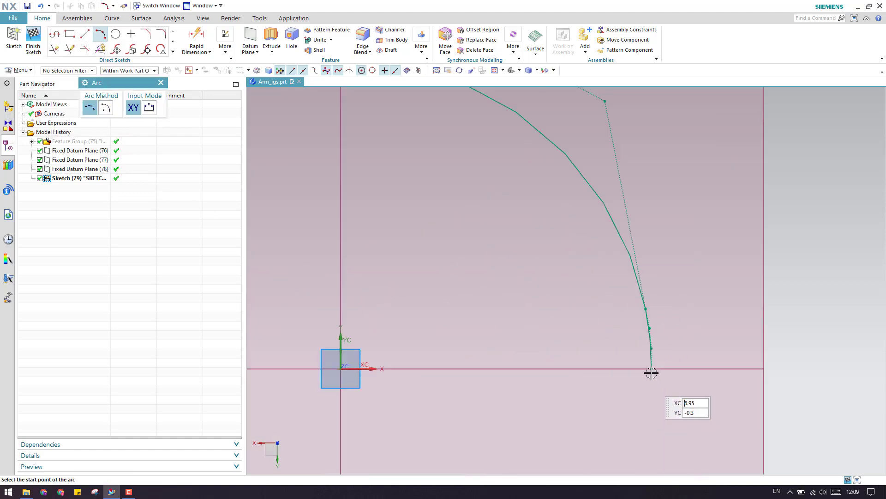
{"action": "left_click", "coordinate": [651, 368]}
{"action": "scroll", "coordinate": [719, 391], "scroll_direction": "down", "scroll_amount": 3}
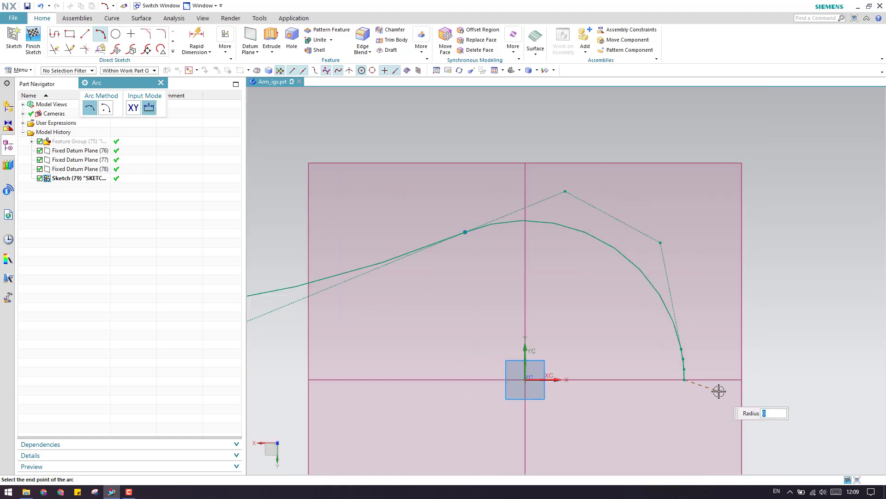
{"action": "left_click", "coordinate": [160, 84]}
Step: Draw a three-point circle at the handle's rounded end through the spline joint, the outline's endpoint on the X axis and the projected curve between them
{"action": "key", "text": "o"}
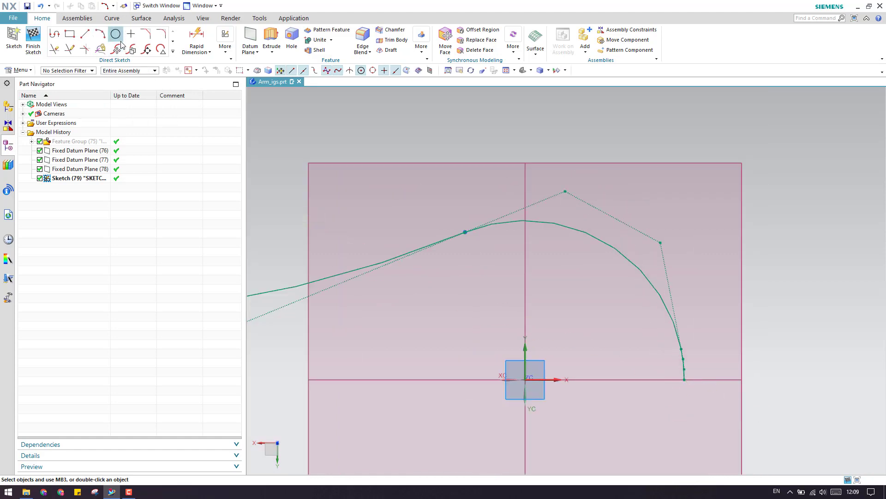
{"action": "scroll", "coordinate": [534, 323], "scroll_direction": "down", "scroll_amount": 4}
{"action": "left_click", "coordinate": [542, 318]}
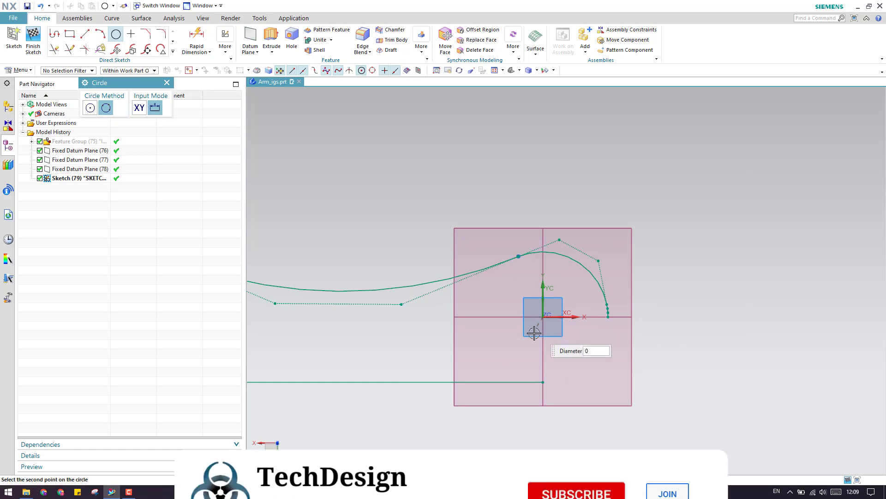
{"action": "scroll", "coordinate": [540, 274], "scroll_direction": "up", "scroll_amount": 4}
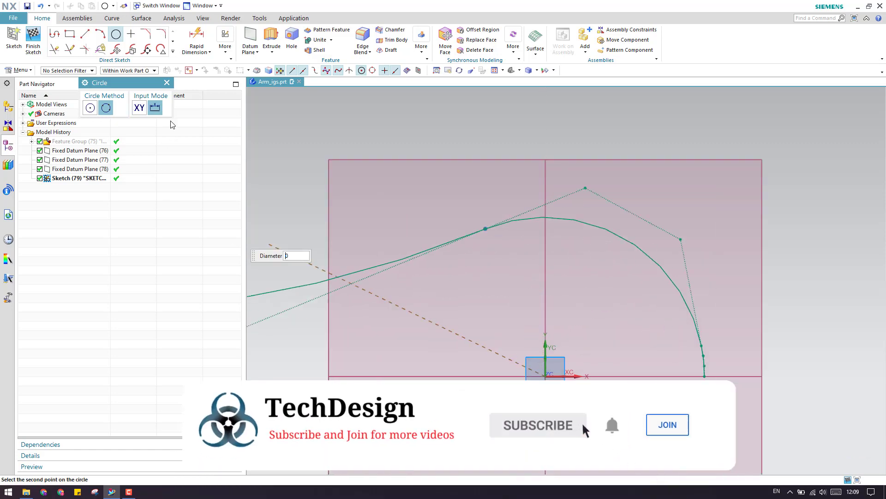
{"action": "key", "text": "Escape"}
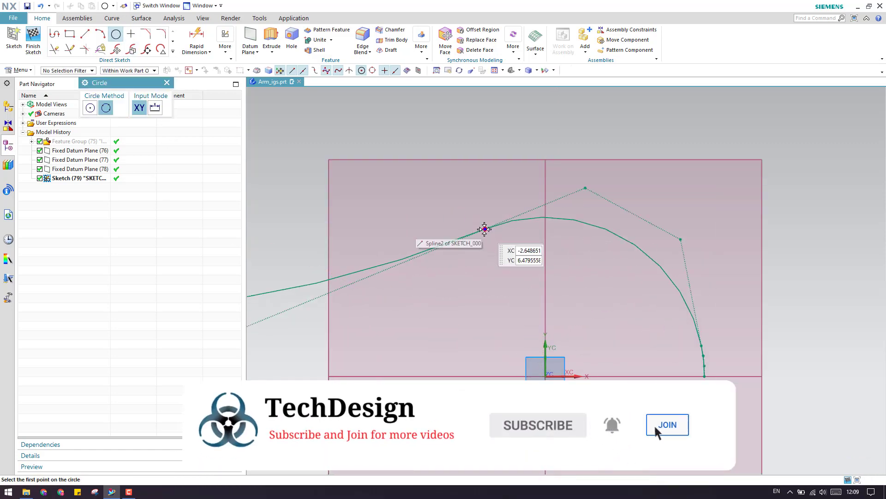
{"action": "left_click", "coordinate": [485, 228]}
{"action": "left_click", "coordinate": [705, 375]}
{"action": "left_click", "coordinate": [627, 244]}
{"action": "scroll", "coordinate": [630, 317], "scroll_direction": "down", "scroll_amount": 3}
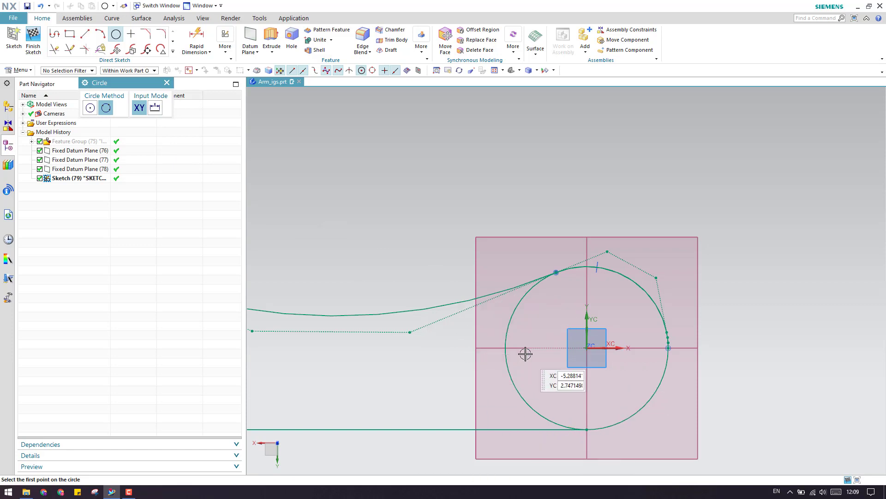
{"action": "key", "text": "Escape"}
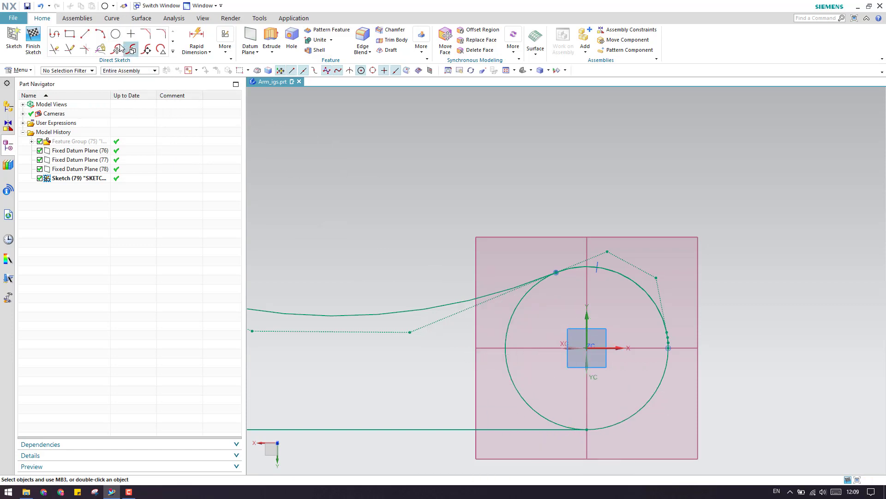
Step: Trace the handle's concave side with a three-point arc of about 47 radius between the projected spline's two endpoints
{"action": "left_click", "coordinate": [100, 34]}
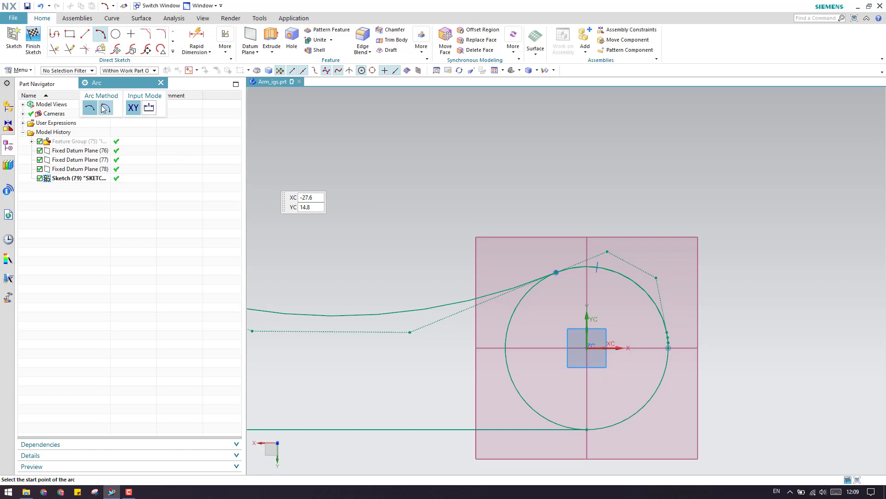
{"action": "scroll", "coordinate": [558, 273], "scroll_direction": "up", "scroll_amount": 2}
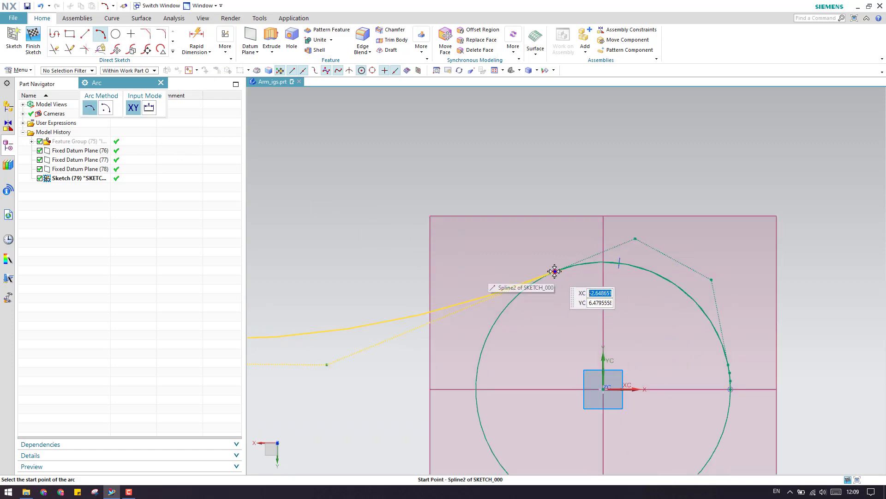
{"action": "left_click", "coordinate": [558, 270]}
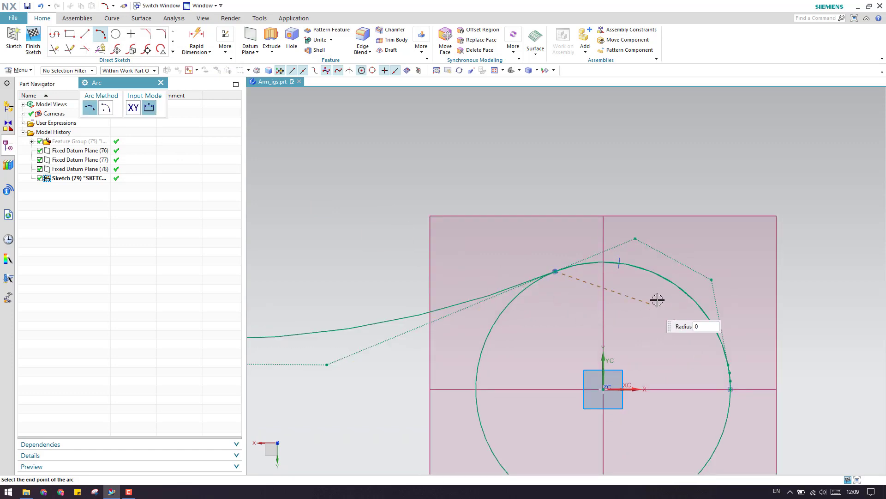
{"action": "scroll", "coordinate": [660, 295], "scroll_direction": "down", "scroll_amount": 5}
{"action": "scroll", "coordinate": [485, 314], "scroll_direction": "up", "scroll_amount": 5}
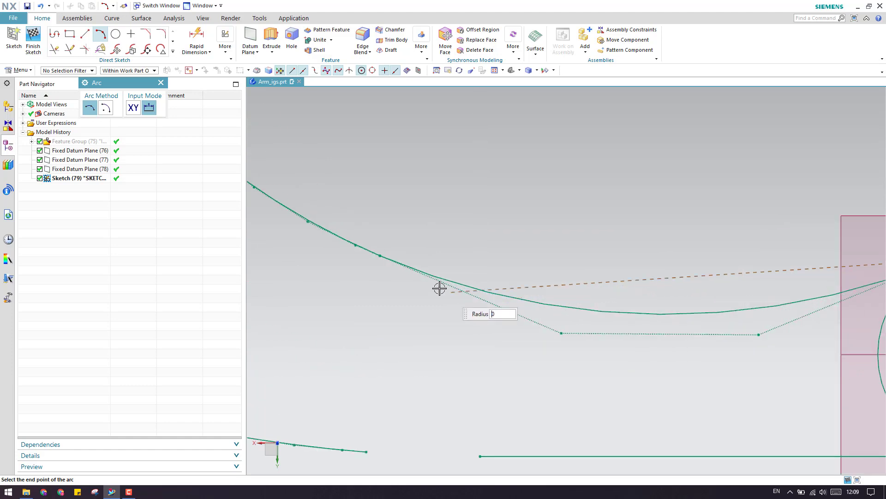
{"action": "left_click", "coordinate": [380, 255]}
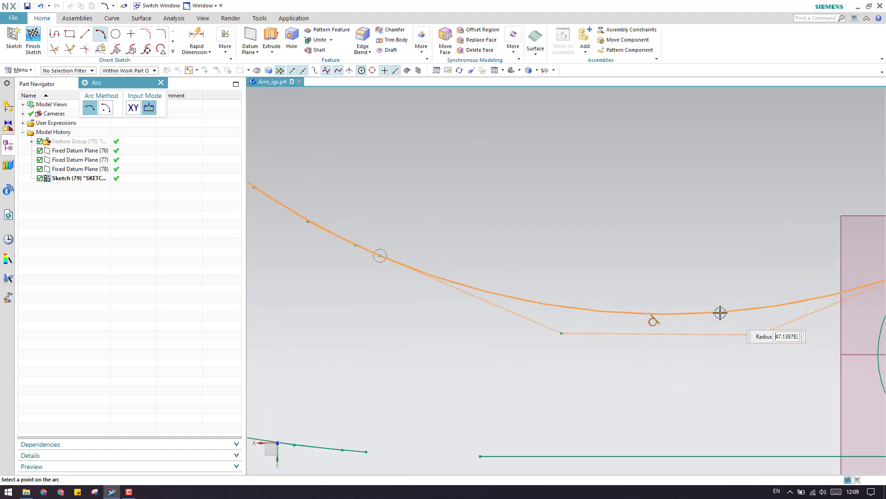
{"action": "left_click", "coordinate": [702, 311]}
{"action": "scroll", "coordinate": [627, 349], "scroll_direction": "down", "scroll_amount": 3}
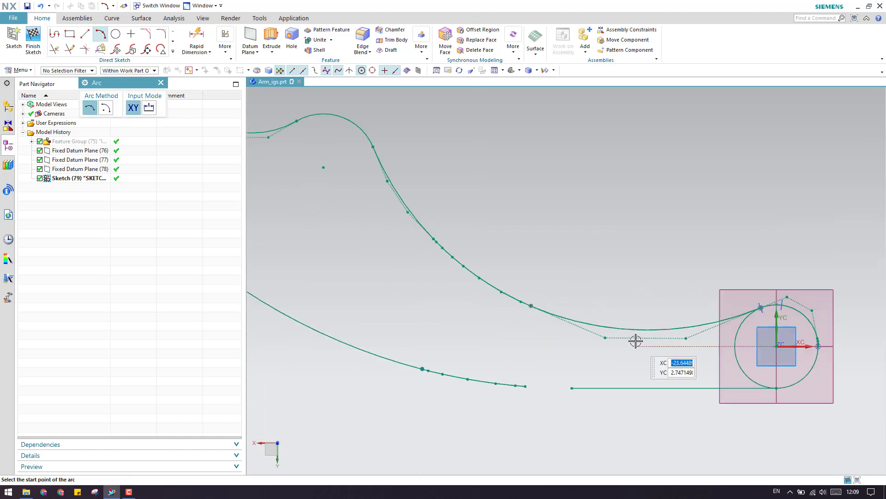
Step: Draw a three-point arc of about 50 radius from the concave handle arc's far end to the nearer hole lobe, following the outline
{"action": "left_click", "coordinate": [530, 305]}
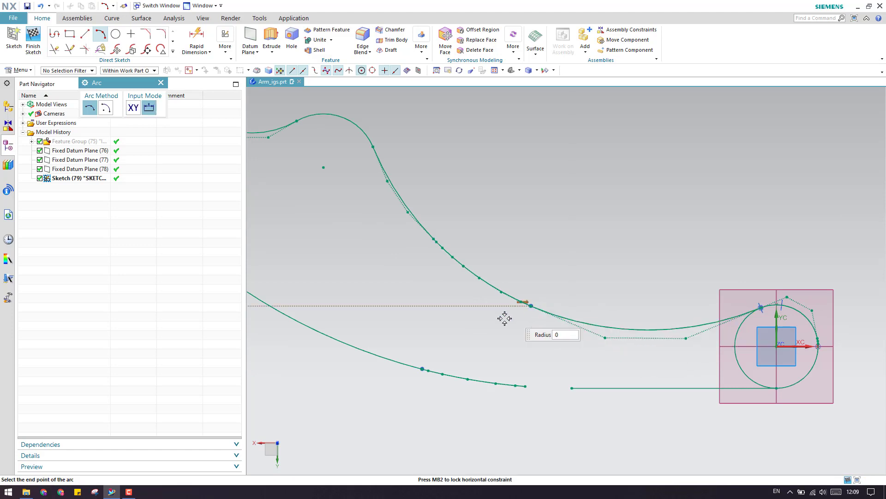
{"action": "scroll", "coordinate": [505, 316], "scroll_direction": "down", "scroll_amount": 3}
{"action": "scroll", "coordinate": [487, 307], "scroll_direction": "up", "scroll_amount": 5}
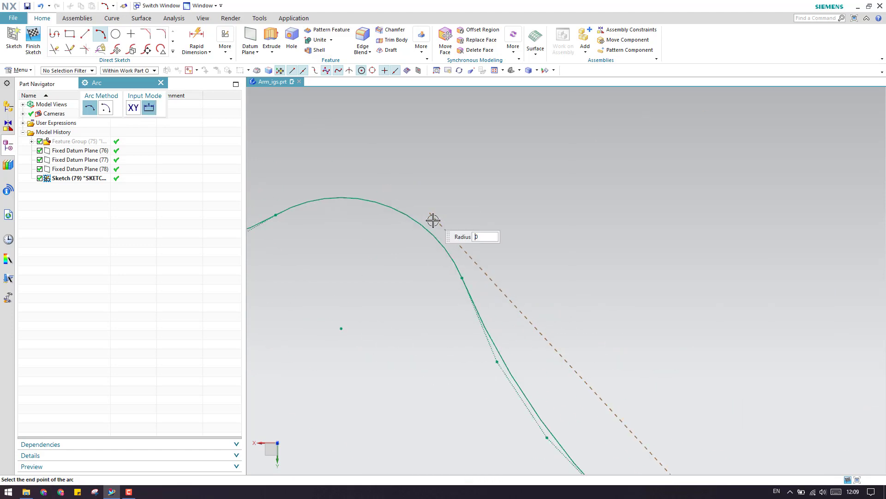
{"action": "left_click", "coordinate": [462, 277]}
{"action": "scroll", "coordinate": [521, 220], "scroll_direction": "down", "scroll_amount": 3}
{"action": "scroll", "coordinate": [538, 330], "scroll_direction": "up", "scroll_amount": 2}
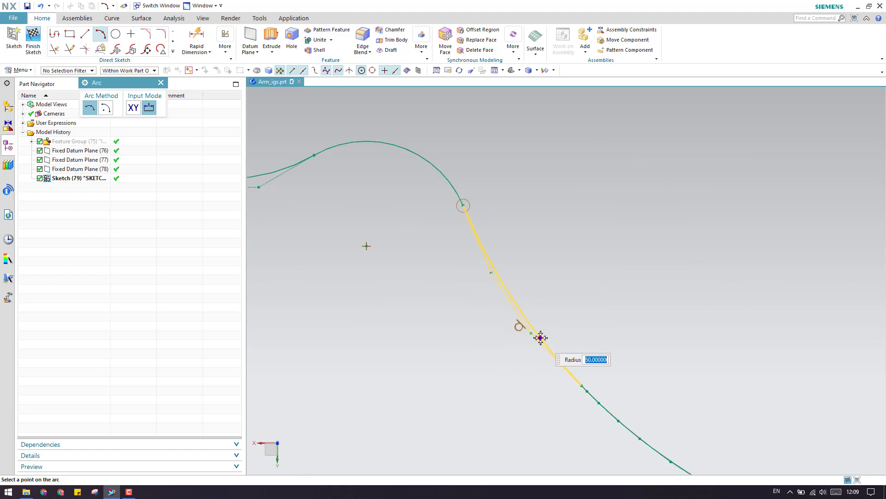
{"action": "left_click", "coordinate": [581, 385]}
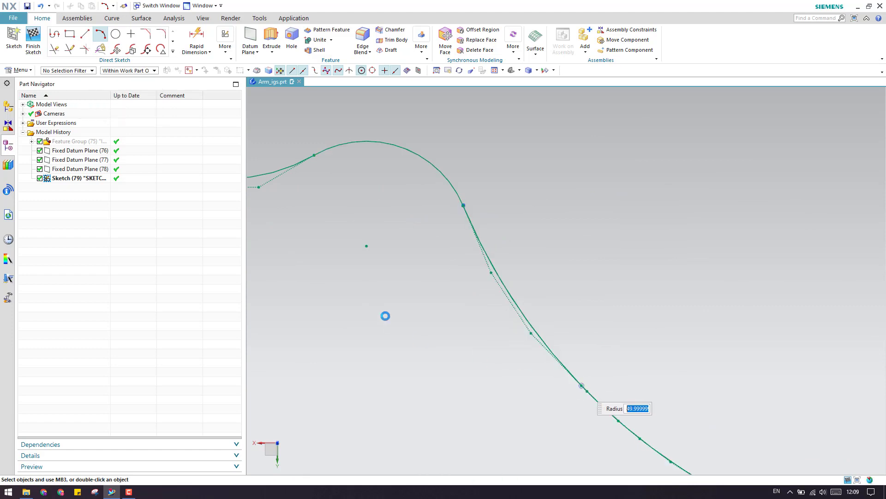
{"action": "key", "text": "Escape"}
{"action": "scroll", "coordinate": [474, 301], "scroll_direction": "down", "scroll_amount": 2}
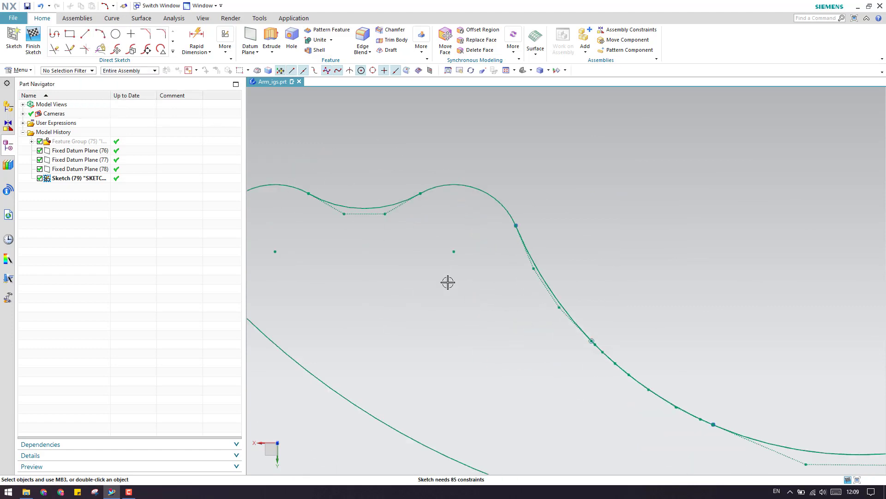
Step: Trace the dip between the two hole lobes with a three-point arc joining the lobe arcs' endpoints
{"action": "middle_click_drag", "start_coordinate": [419, 260], "coordinate": [496, 269], "text": "shift"}
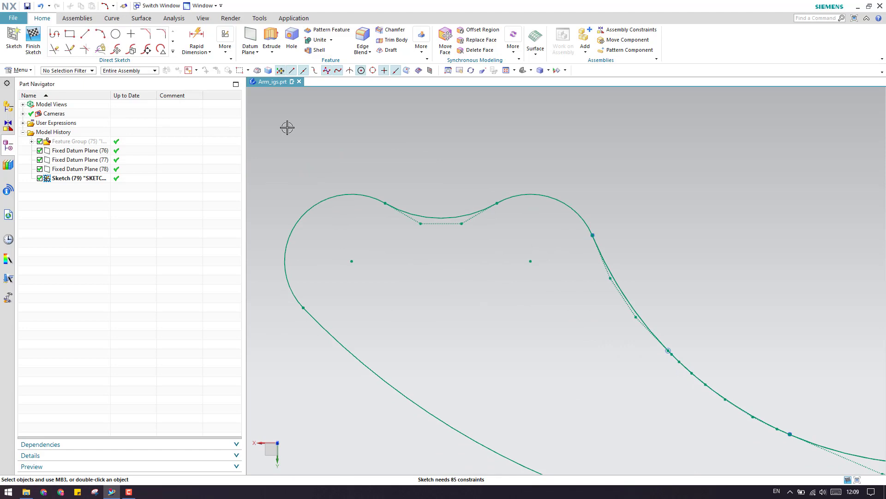
{"action": "left_click", "coordinate": [100, 34]}
{"action": "scroll", "coordinate": [386, 200], "scroll_direction": "up", "scroll_amount": 5}
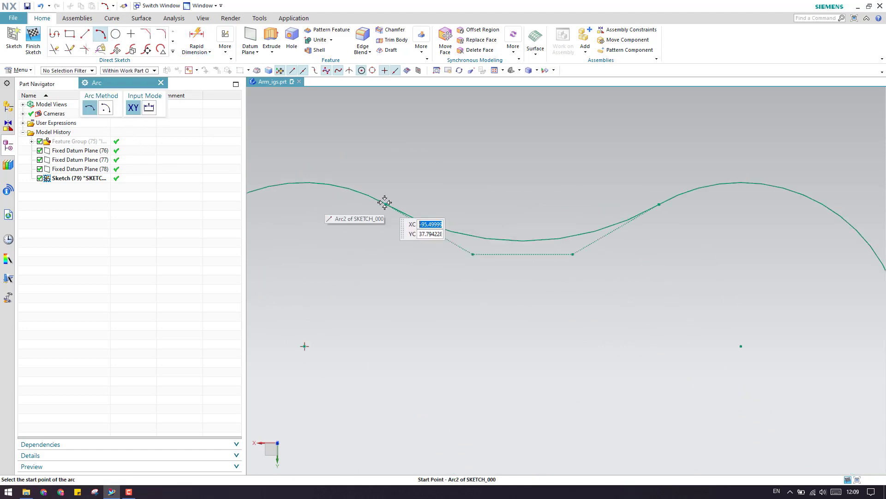
{"action": "left_click", "coordinate": [385, 203]}
{"action": "left_click", "coordinate": [728, 203]}
{"action": "left_click", "coordinate": [379, 244]}
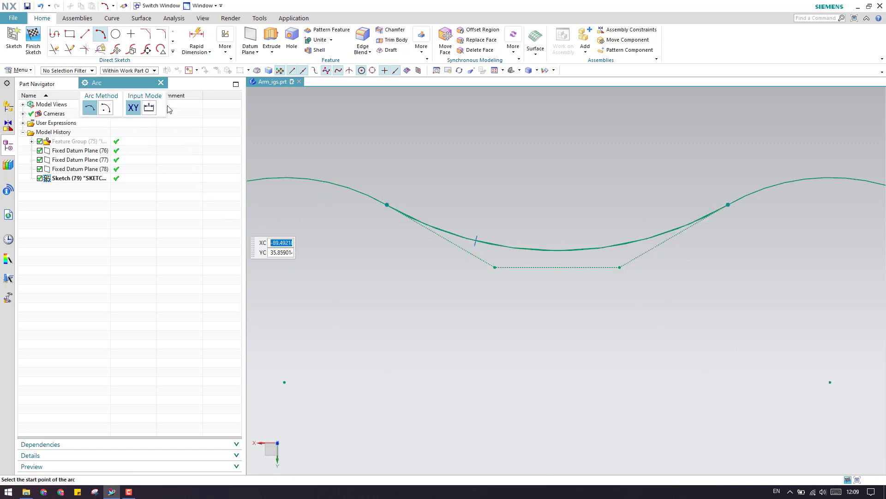
{"action": "left_click", "coordinate": [162, 83]}
{"action": "scroll", "coordinate": [529, 174], "scroll_direction": "down", "scroll_amount": 5}
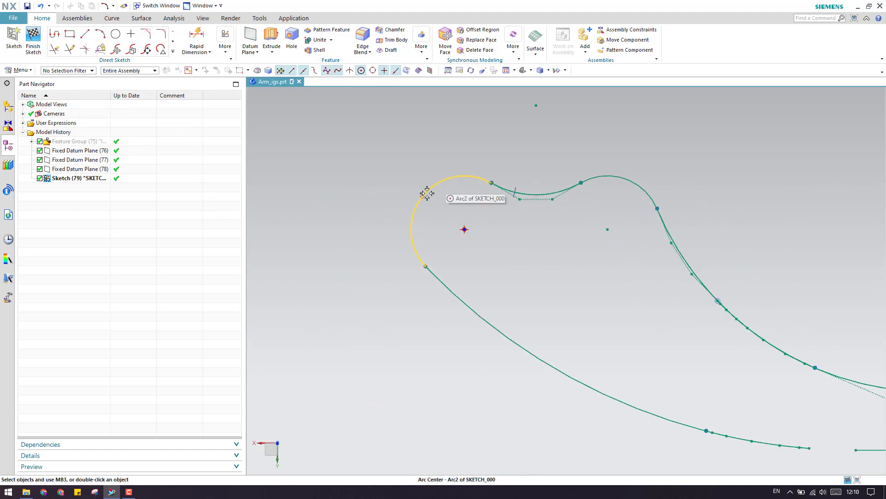
Step: Bridge the gap on the opposite long side with a three-point arc from the long curve's end to the handle's straight line
{"action": "scroll", "coordinate": [337, 241], "scroll_direction": "down", "scroll_amount": 3}
{"action": "scroll", "coordinate": [492, 328], "scroll_direction": "up", "scroll_amount": 3}
{"action": "scroll", "coordinate": [465, 267], "scroll_direction": "down", "scroll_amount": 1}
{"action": "scroll", "coordinate": [547, 316], "scroll_direction": "up", "scroll_amount": 3}
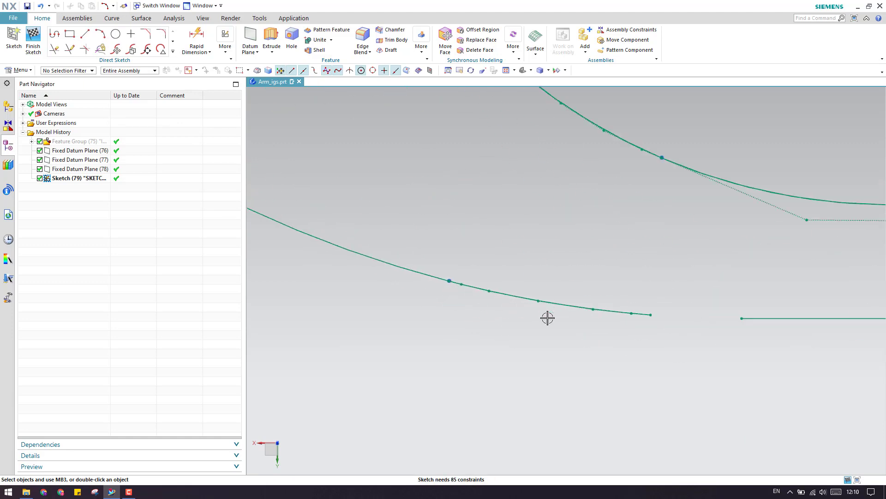
{"action": "left_click", "coordinate": [95, 36]}
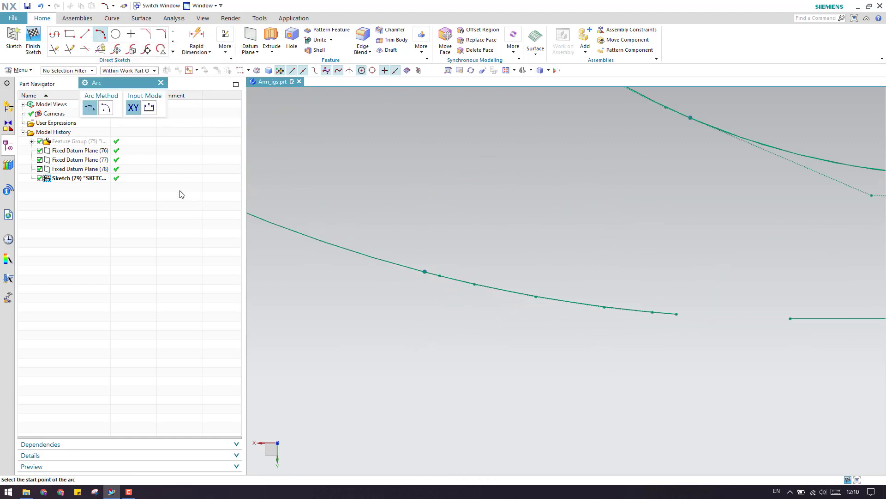
{"action": "left_click", "coordinate": [425, 271]}
{"action": "scroll", "coordinate": [541, 329], "scroll_direction": "down", "scroll_amount": 2}
{"action": "scroll", "coordinate": [689, 325], "scroll_direction": "up", "scroll_amount": 4}
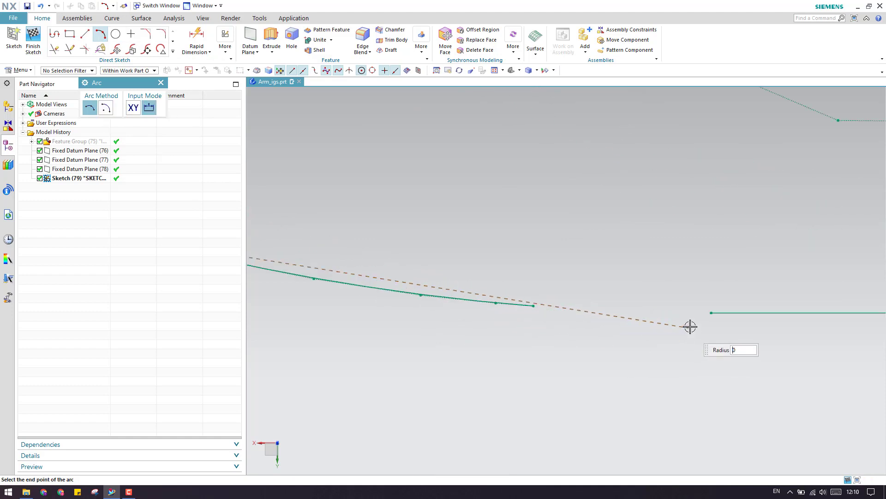
{"action": "left_click", "coordinate": [711, 313]}
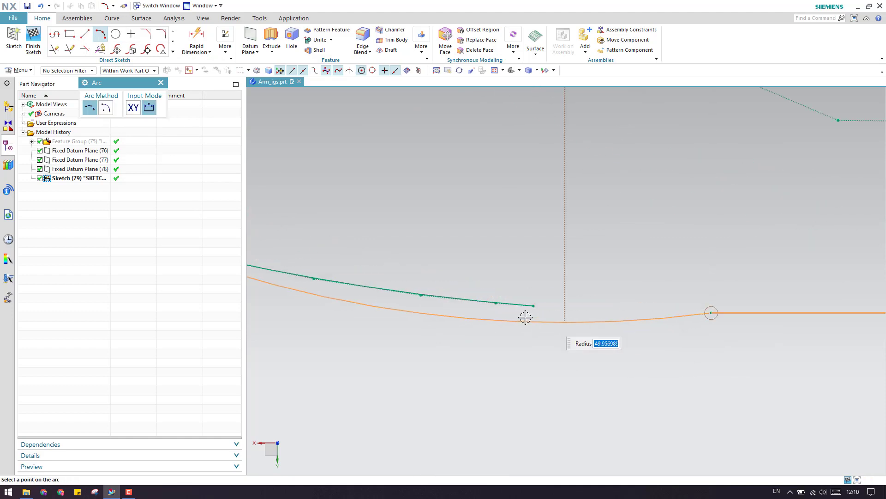
{"action": "left_click", "coordinate": [494, 305]}
{"action": "key", "text": "Escape"}
Step: Delete the projected spline that the new bridging arc replaces on the long side
{"action": "scroll", "coordinate": [613, 350], "scroll_direction": "down", "scroll_amount": 2}
{"action": "scroll", "coordinate": [614, 350], "scroll_direction": "down", "scroll_amount": 1}
{"action": "right_click", "coordinate": [458, 312]}
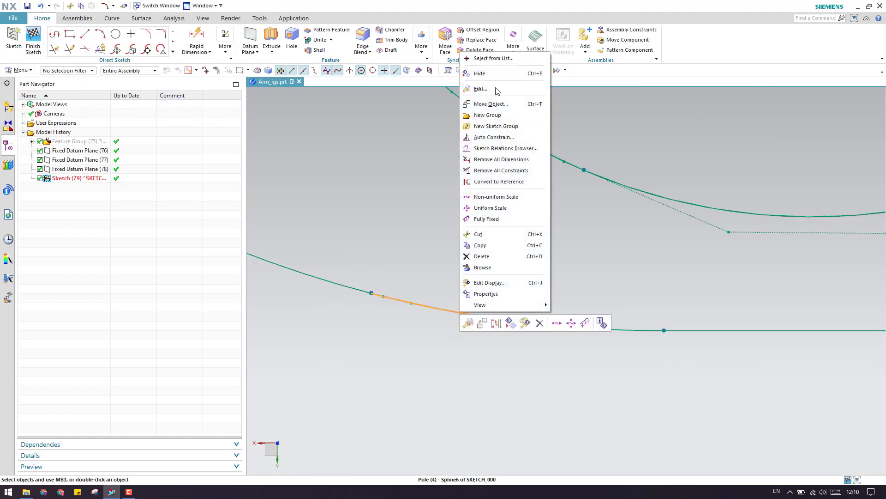
{"action": "left_click", "coordinate": [493, 58]}
{"action": "left_click", "coordinate": [493, 321]}
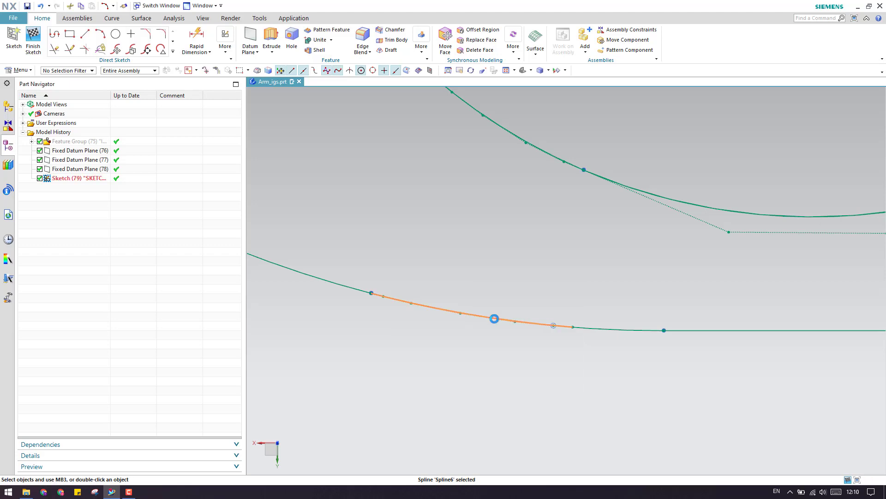
{"action": "key", "text": "Delete"}
{"action": "scroll", "coordinate": [492, 339], "scroll_direction": "down", "scroll_amount": 3}
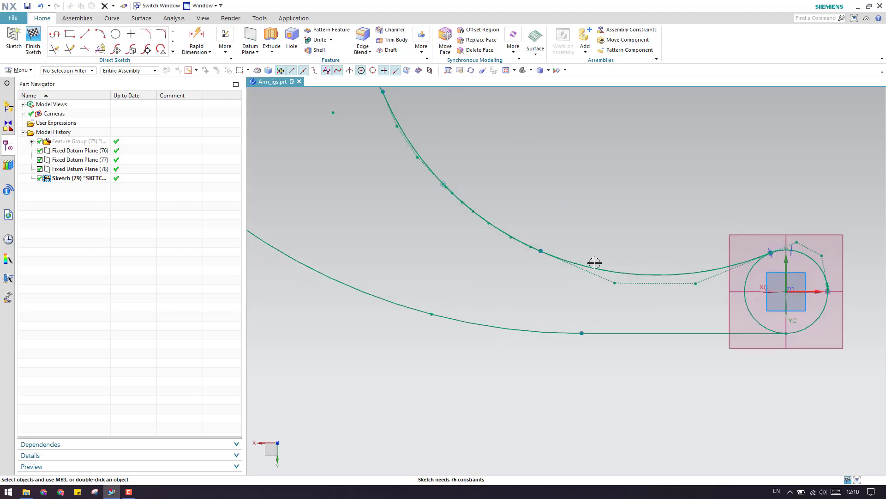
Step: Delete the leftover projected splines along the concave side of the handle, keeping the new three-point arcs
{"action": "right_click", "coordinate": [593, 267]}
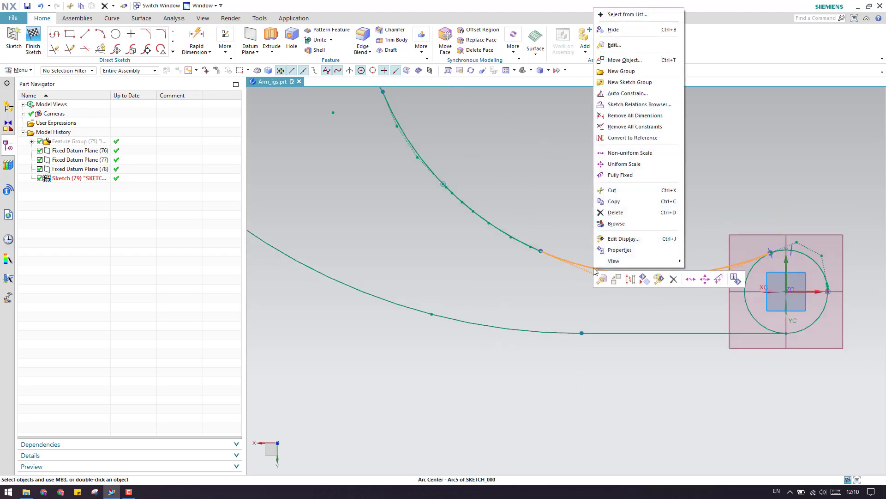
{"action": "left_click", "coordinate": [627, 14]}
{"action": "left_click", "coordinate": [627, 277]}
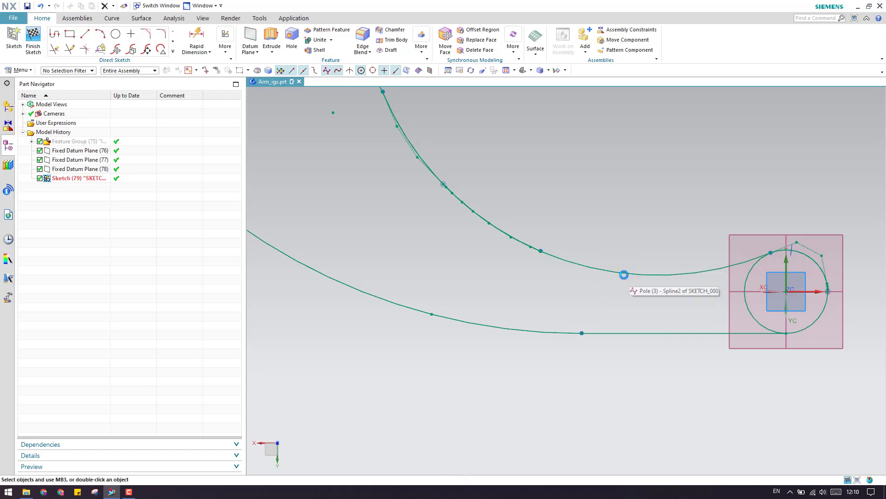
{"action": "right_click", "coordinate": [501, 237]}
{"action": "left_click", "coordinate": [530, 233]}
{"action": "left_click", "coordinate": [531, 244]}
{"action": "key", "text": "Escape"}
{"action": "right_click", "coordinate": [420, 160]}
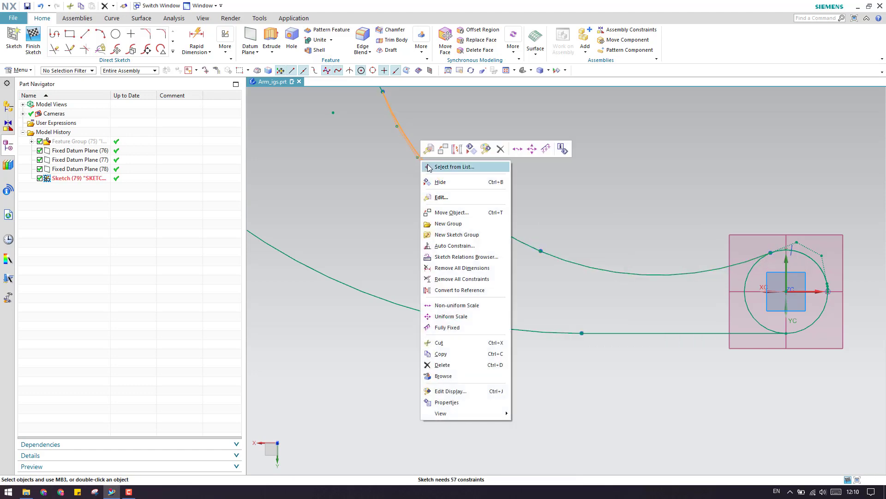
{"action": "left_click", "coordinate": [425, 165]}
{"action": "left_click", "coordinate": [454, 167]}
{"action": "key", "text": "Escape"}
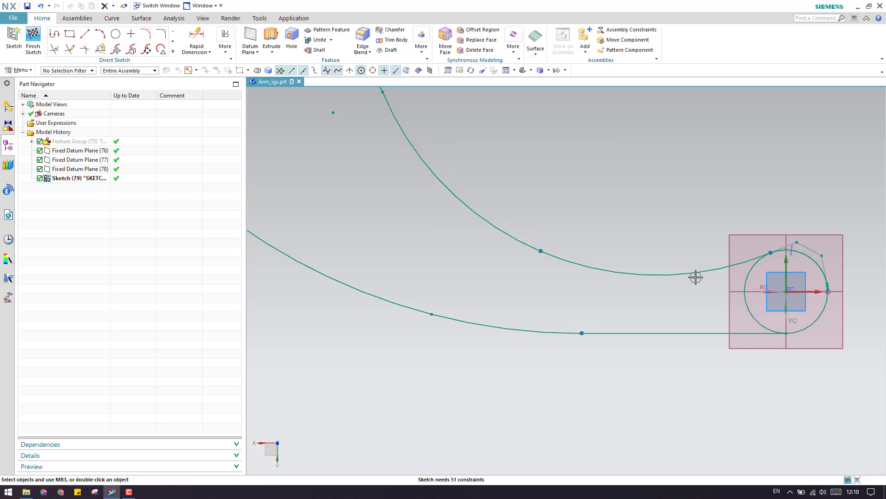
Step: Delete the remaining projected splines around the hole lobes and the circle at the handle's end
{"action": "scroll", "coordinate": [554, 231], "scroll_direction": "down", "scroll_amount": 3}
{"action": "scroll", "coordinate": [514, 194], "scroll_direction": "up", "scroll_amount": 5}
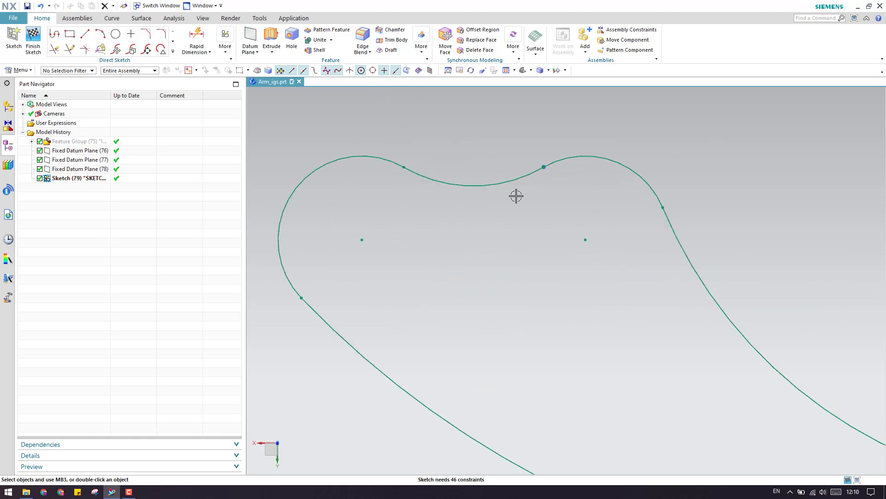
{"action": "scroll", "coordinate": [515, 194], "scroll_direction": "down", "scroll_amount": 3}
{"action": "scroll", "coordinate": [810, 300], "scroll_direction": "up", "scroll_amount": 3}
{"action": "scroll", "coordinate": [810, 301], "scroll_direction": "up", "scroll_amount": 2}
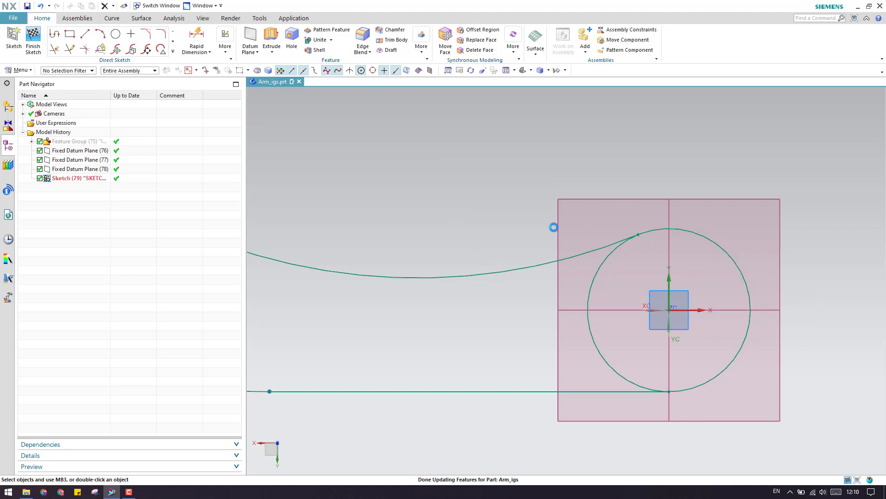
{"action": "scroll", "coordinate": [553, 227], "scroll_direction": "down", "scroll_amount": 2}
{"action": "scroll", "coordinate": [653, 301], "scroll_direction": "up", "scroll_amount": 3}
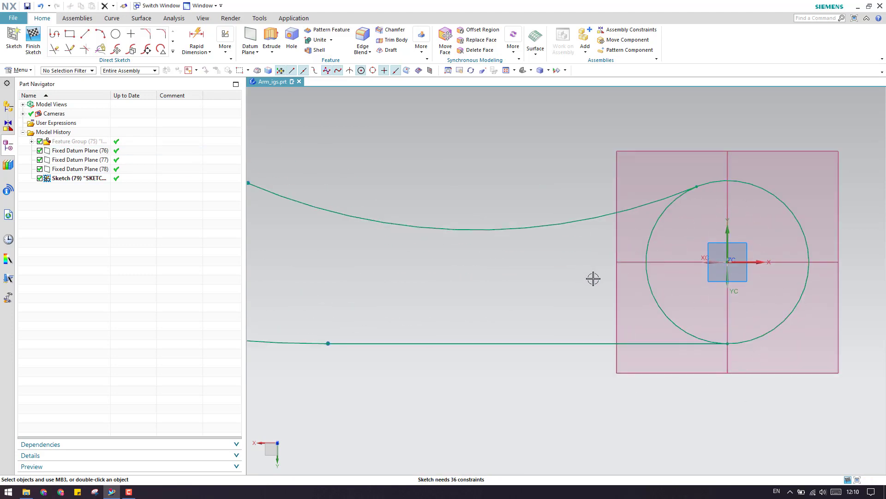
Step: Trim away the inner part of the handle-end circle to close the arm outline, and finish the sketch
{"action": "key", "text": "t"}
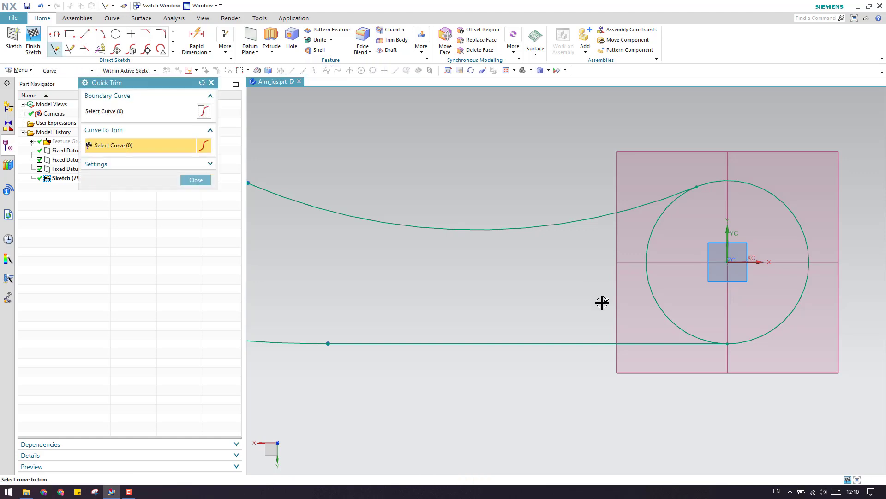
{"action": "left_click", "coordinate": [648, 240]}
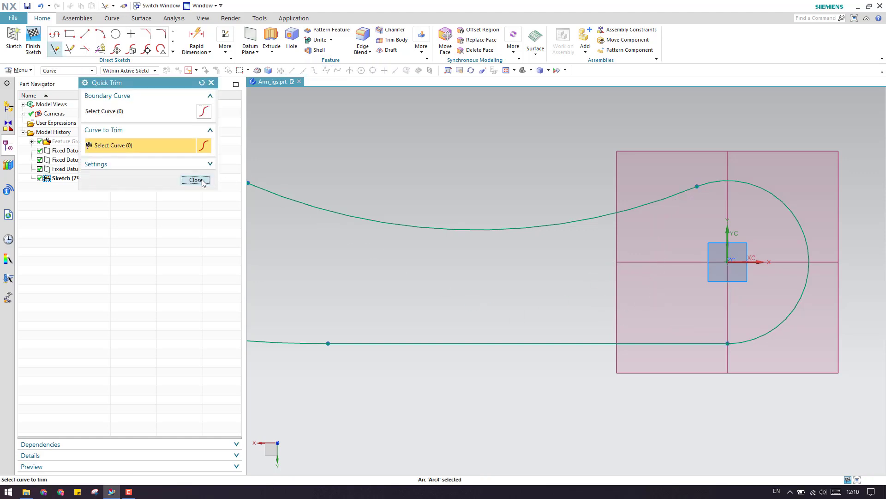
{"action": "left_click", "coordinate": [196, 179]}
{"action": "scroll", "coordinate": [716, 289], "scroll_direction": "down", "scroll_amount": 5}
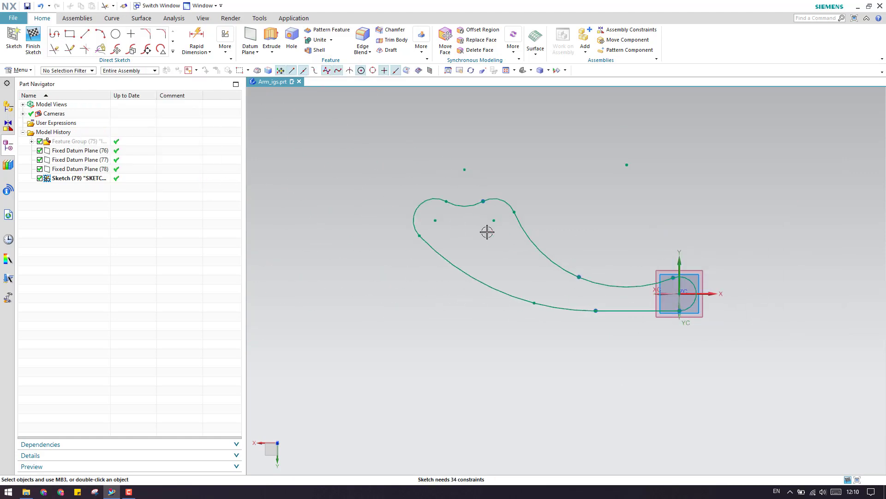
{"action": "left_click", "coordinate": [35, 47]}
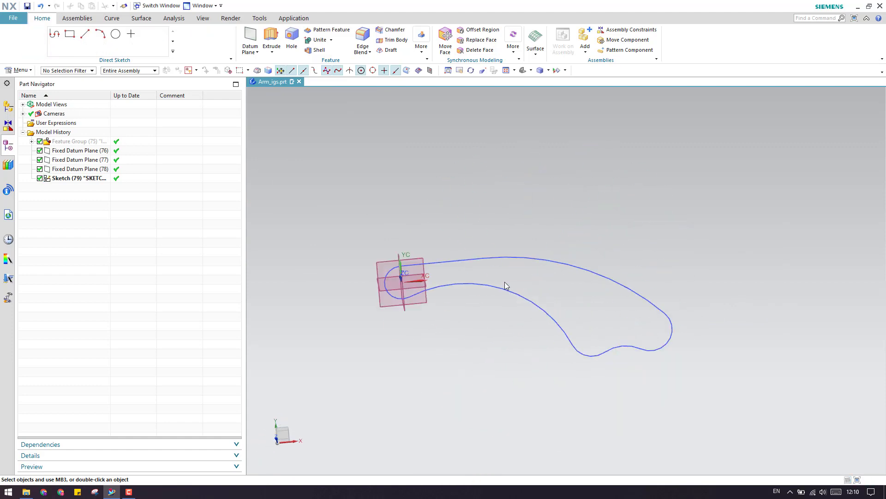
Step: Show the hidden feature group with the imported arm body together with the outline sketch
{"action": "right_click", "coordinate": [87, 147]}
{"action": "left_click", "coordinate": [99, 150]}
{"action": "middle_click_drag", "start_coordinate": [380, 251], "coordinate": [409, 211]}
{"action": "scroll", "coordinate": [510, 329], "scroll_direction": "up", "scroll_amount": 4}
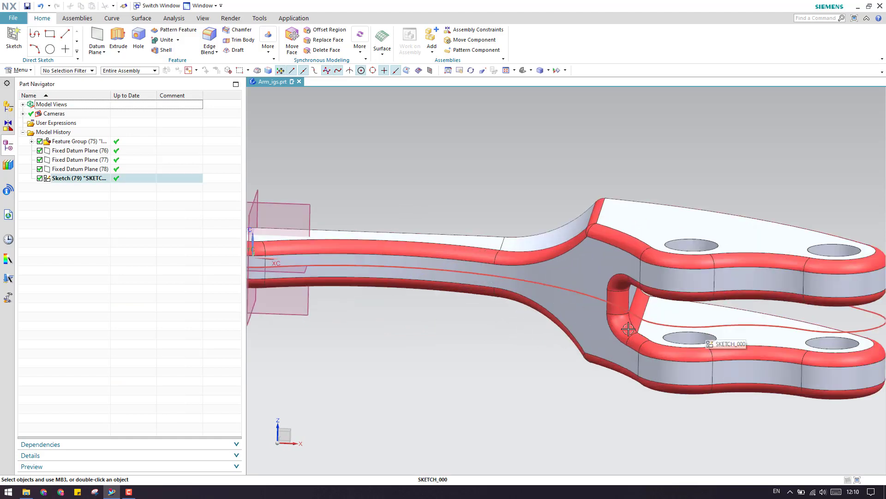
{"action": "scroll", "coordinate": [608, 273], "scroll_direction": "down", "scroll_amount": 2}
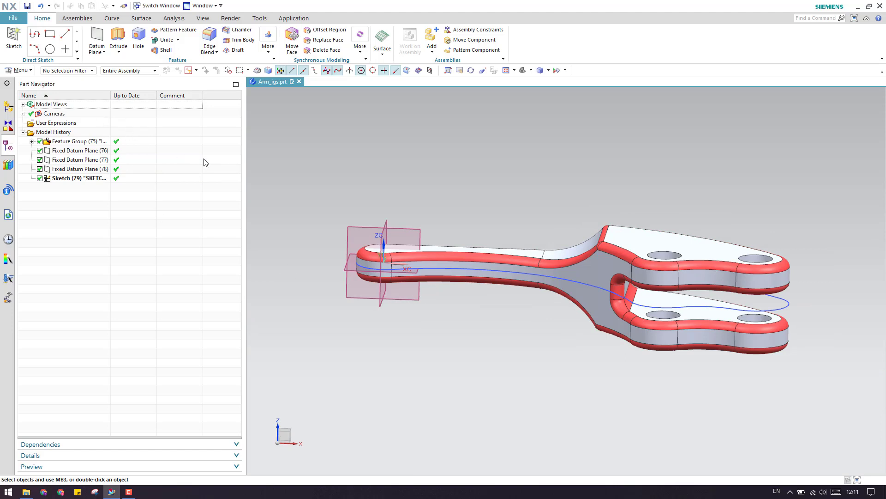
Step: Set up an Extrude of the outline sketch with a symmetric limit of 2 mm and Boolean set to None
{"action": "left_click", "coordinate": [118, 38]}
{"action": "left_click", "coordinate": [63, 178]}
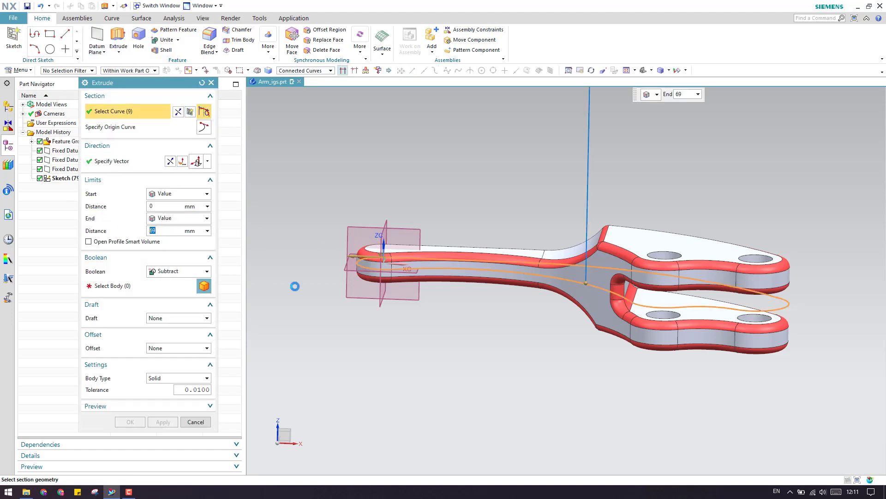
{"action": "left_click", "coordinate": [179, 193]}
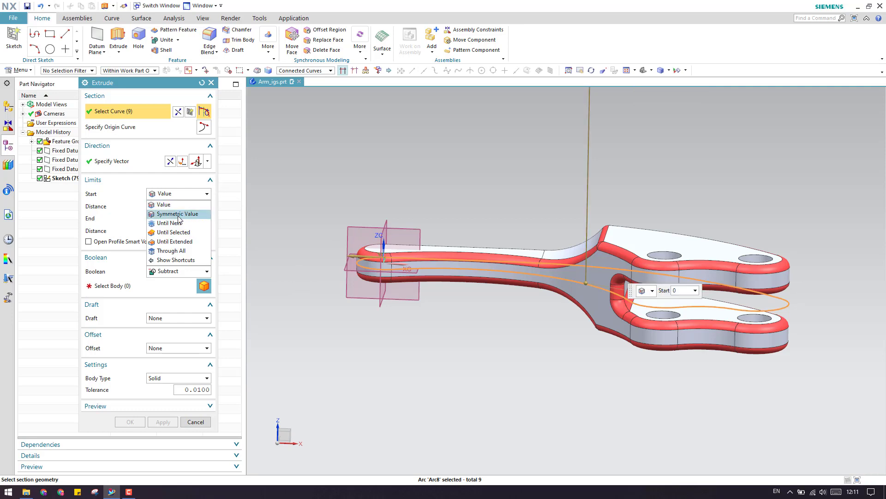
{"action": "left_click", "coordinate": [179, 209]}
{"action": "left_click", "coordinate": [174, 247]}
{"action": "left_click", "coordinate": [172, 257]}
{"action": "left_click", "coordinate": [153, 206]}
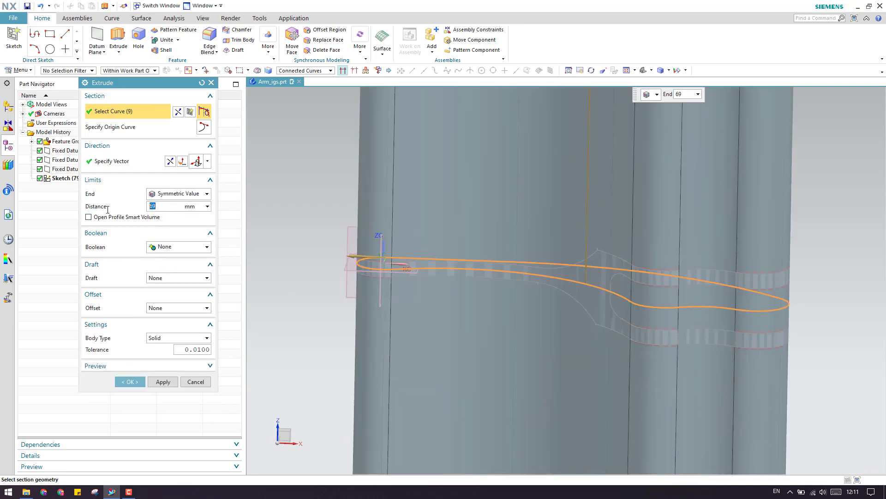
{"action": "key", "text": "Return"}
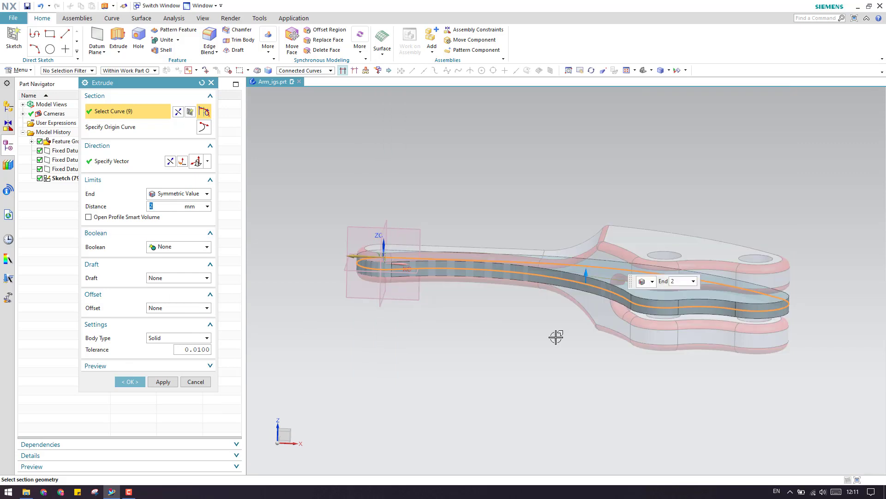
Step: Drive the symmetric distance by the projected Z distance from the sketch curve to the fork's upper outer face, and complete the extrusion
{"action": "left_click", "coordinate": [206, 207]}
{"action": "left_click", "coordinate": [222, 221]}
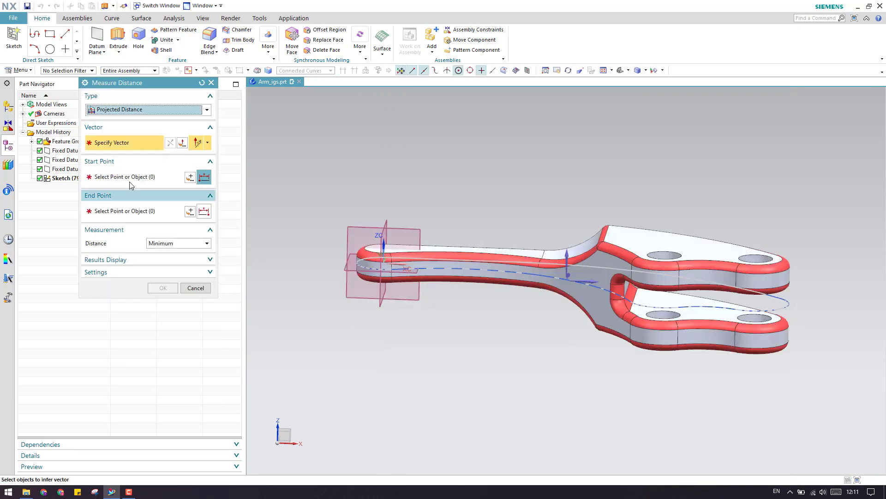
{"action": "left_click", "coordinate": [565, 250]}
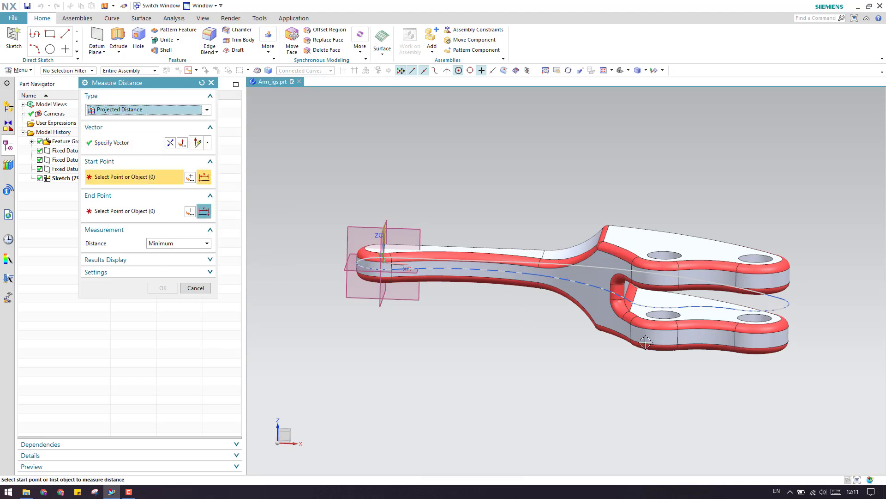
{"action": "left_click", "coordinate": [672, 307]}
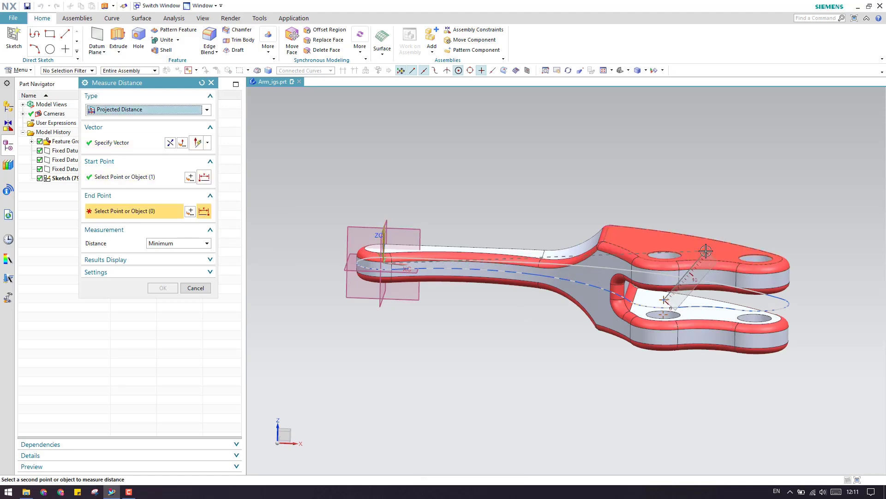
{"action": "left_click", "coordinate": [706, 251]}
{"action": "left_click", "coordinate": [163, 288]}
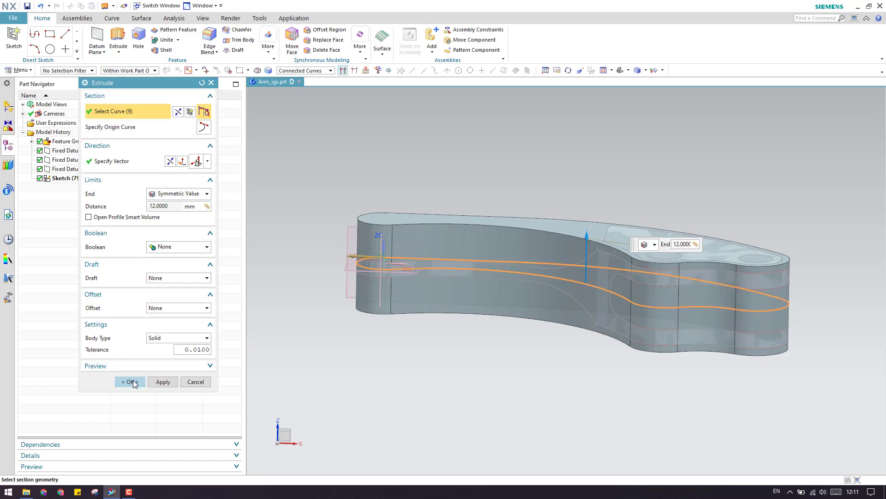
{"action": "left_click", "coordinate": [130, 382]}
Step: Hide the new extruded body so the imported arm is exposed
{"action": "middle_click_drag", "start_coordinate": [586, 340], "coordinate": [564, 350]}
{"action": "middle_click_drag", "start_coordinate": [454, 392], "coordinate": [470, 389]}
{"action": "scroll", "coordinate": [517, 233], "scroll_direction": "down", "scroll_amount": 2}
{"action": "scroll", "coordinate": [517, 258], "scroll_direction": "up", "scroll_amount": 6}
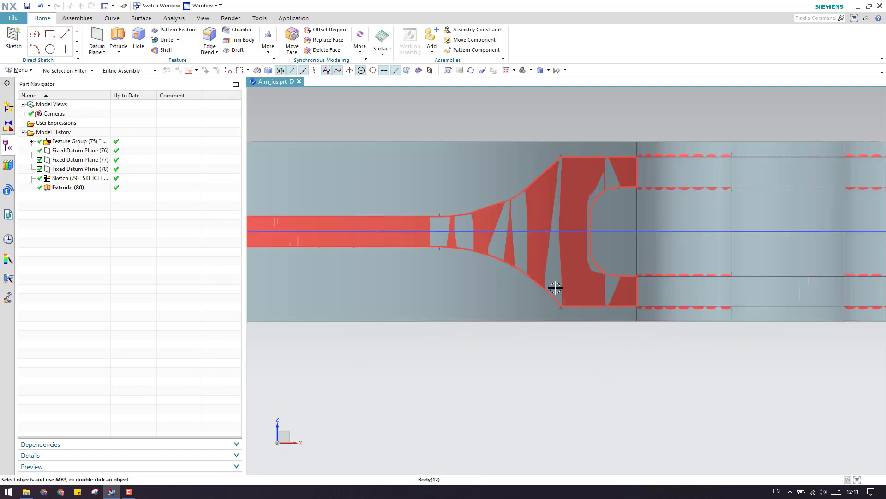
{"action": "scroll", "coordinate": [518, 286], "scroll_direction": "down", "scroll_amount": 7}
{"action": "scroll", "coordinate": [518, 292], "scroll_direction": "up", "scroll_amount": 1}
{"action": "key", "text": "Home"}
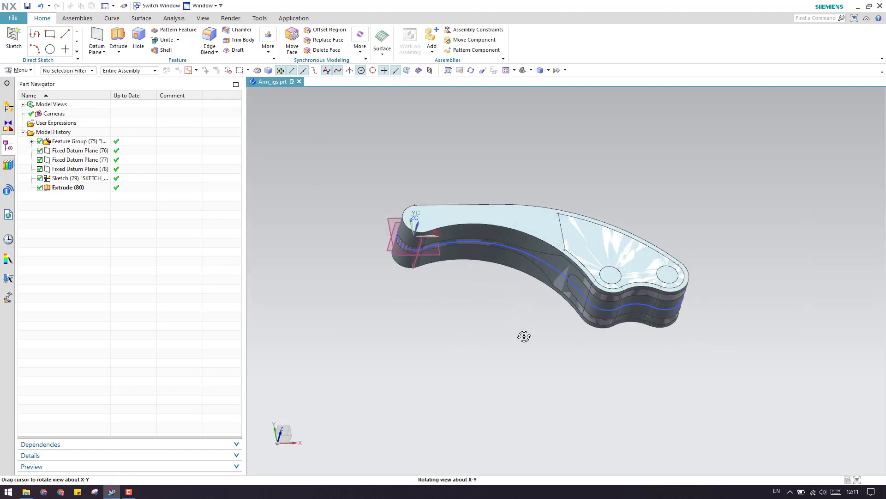
{"action": "right_click", "coordinate": [76, 189]}
{"action": "left_click", "coordinate": [97, 245]}
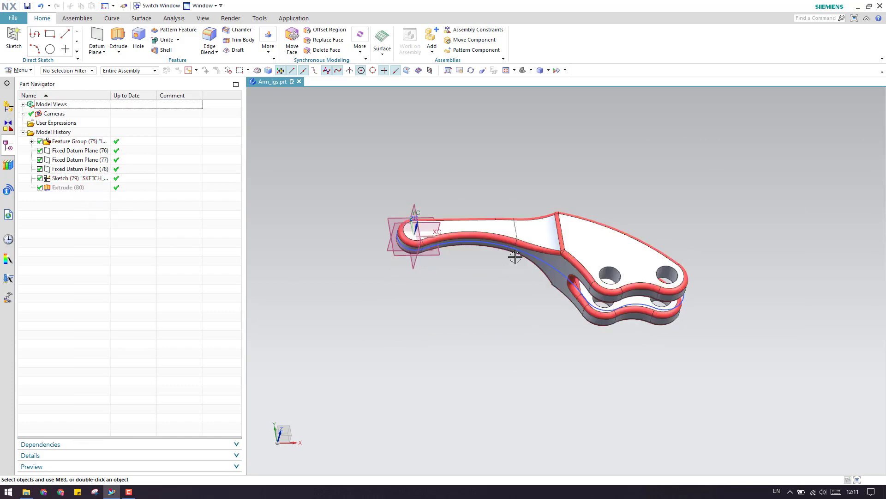
Step: Create a new sketch on the XC-ZC datum plane, facing the arm's fork profile
{"action": "scroll", "coordinate": [509, 261], "scroll_direction": "up", "scroll_amount": 5}
{"action": "middle_click_drag", "start_coordinate": [510, 261], "coordinate": [501, 249]}
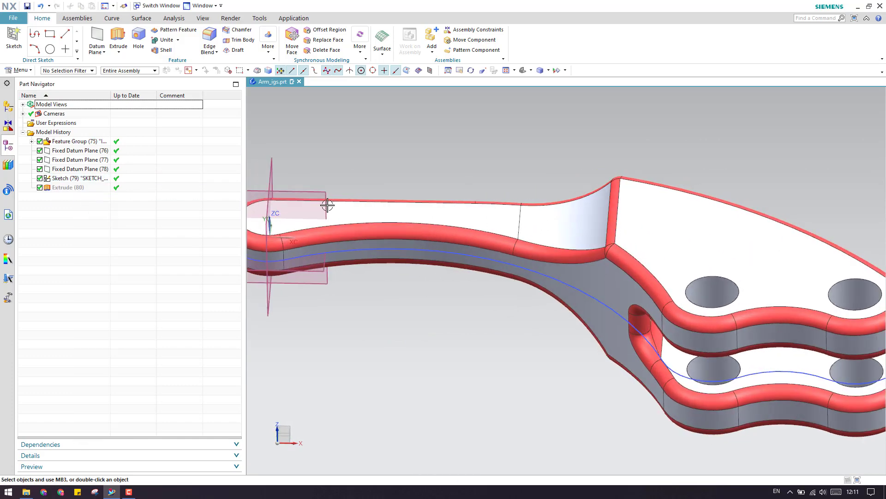
{"action": "scroll", "coordinate": [522, 217], "scroll_direction": "down", "scroll_amount": 4}
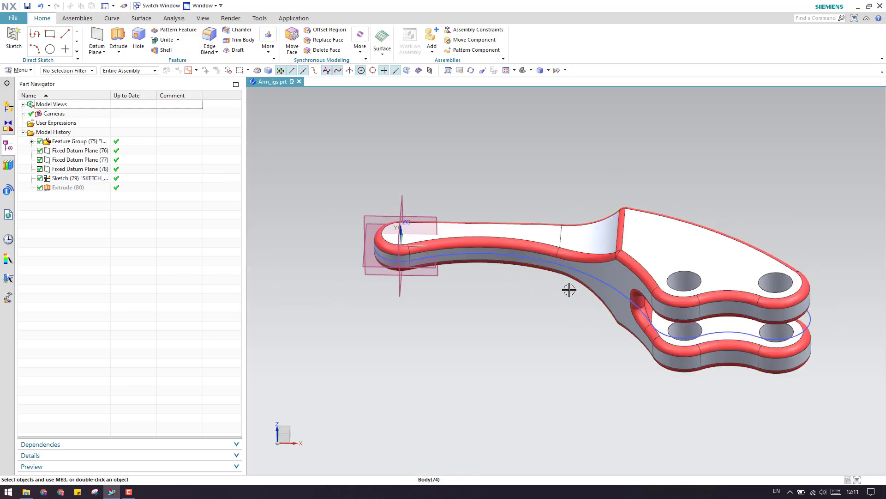
{"action": "left_click", "coordinate": [20, 48]}
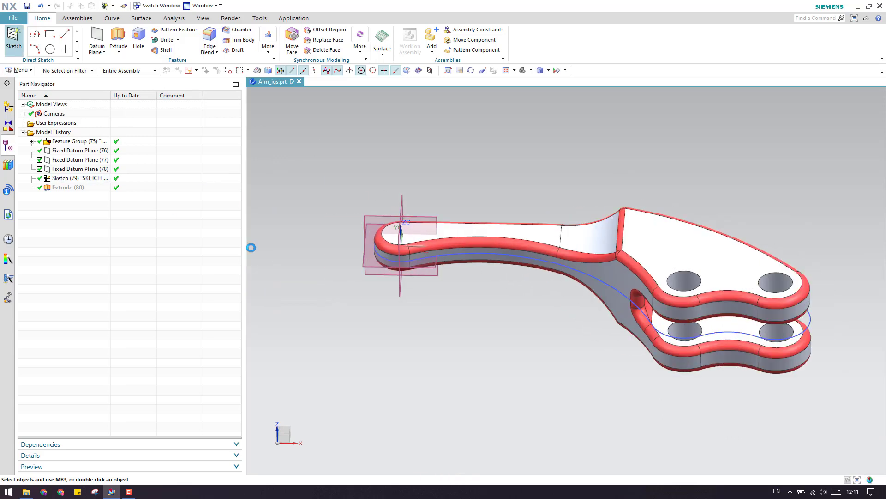
{"action": "middle_click", "coordinate": [450, 172]}
{"action": "scroll", "coordinate": [491, 273], "scroll_direction": "up", "scroll_amount": 3}
{"action": "scroll", "coordinate": [544, 307], "scroll_direction": "down", "scroll_amount": 1}
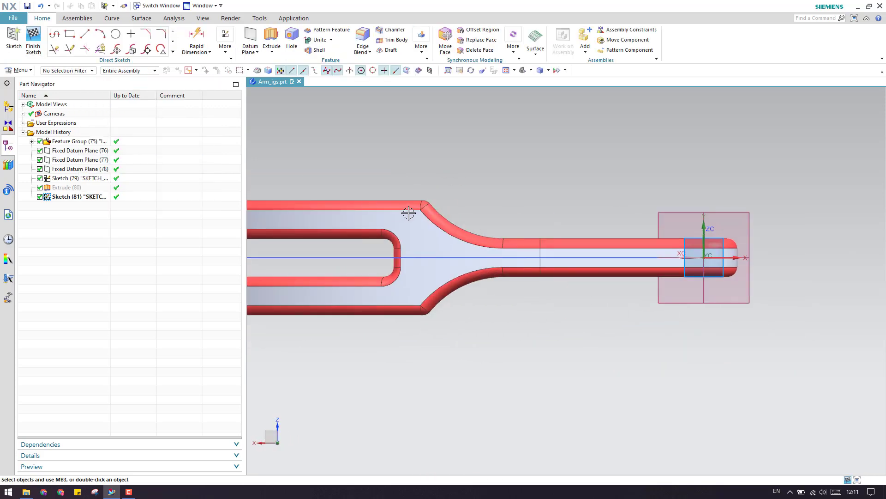
Step: Start Project Curve and select the fork slot's upper, end and lower straight edges
{"action": "left_click", "coordinate": [172, 52]}
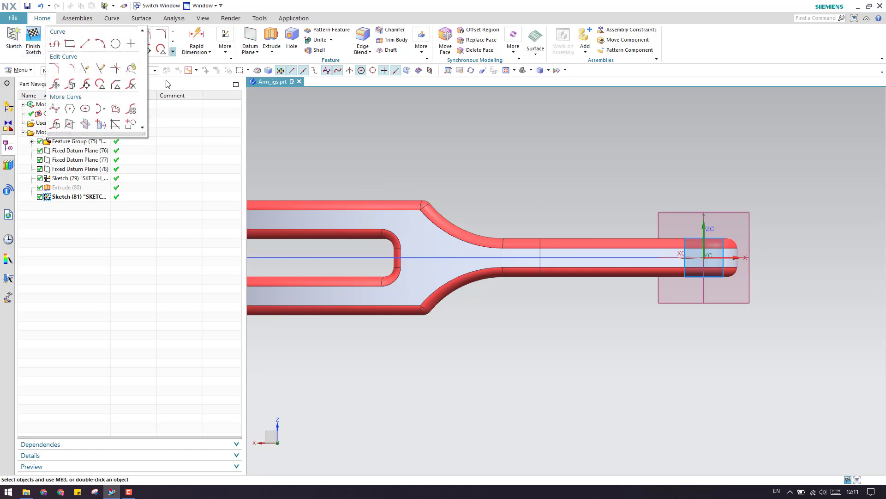
{"action": "left_click", "coordinate": [101, 124]}
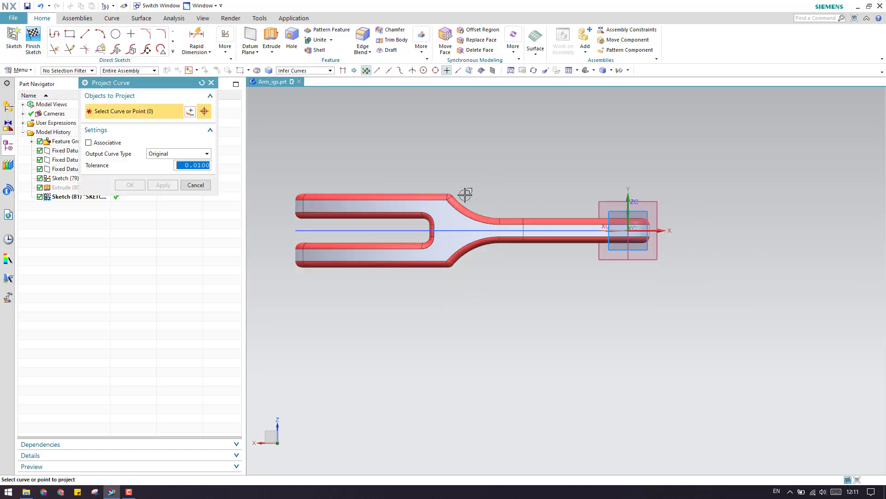
{"action": "scroll", "coordinate": [347, 207], "scroll_direction": "up", "scroll_amount": 2}
{"action": "middle_click_drag", "start_coordinate": [350, 202], "coordinate": [356, 190]}
{"action": "left_click", "coordinate": [376, 194]}
{"action": "scroll", "coordinate": [541, 217], "scroll_direction": "up", "scroll_amount": 2}
{"action": "left_click", "coordinate": [538, 193]}
{"action": "scroll", "coordinate": [549, 188], "scroll_direction": "down", "scroll_amount": 2}
{"action": "middle_click_drag", "start_coordinate": [494, 200], "coordinate": [484, 310]}
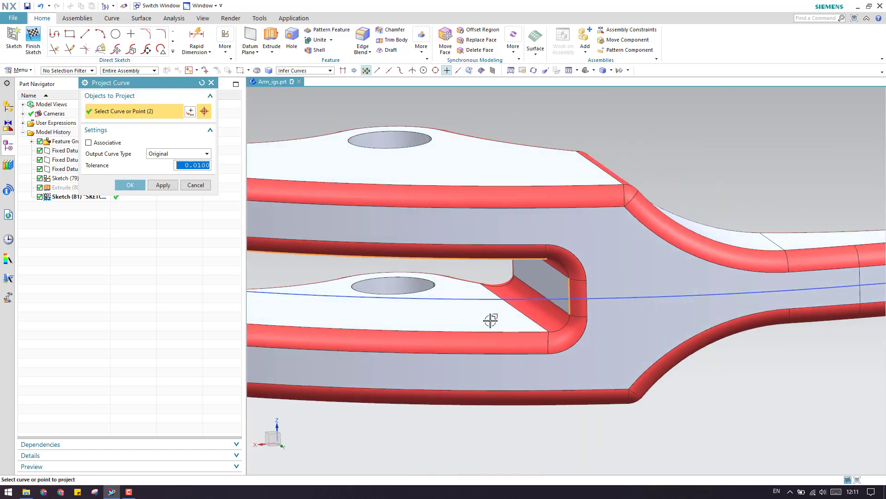
{"action": "left_click", "coordinate": [493, 331]}
{"action": "scroll", "coordinate": [492, 331], "scroll_direction": "down", "scroll_amount": 3}
{"action": "scroll", "coordinate": [546, 257], "scroll_direction": "up", "scroll_amount": 5}
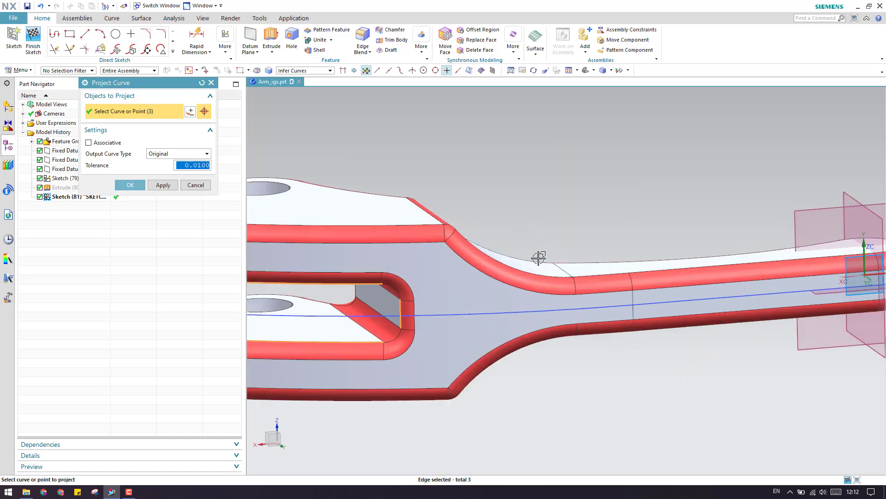
Step: Add the neck's curved edge and the shank's upper straight edge to the projection, and complete Project Curve
{"action": "middle_click_drag", "start_coordinate": [514, 257], "coordinate": [497, 269]}
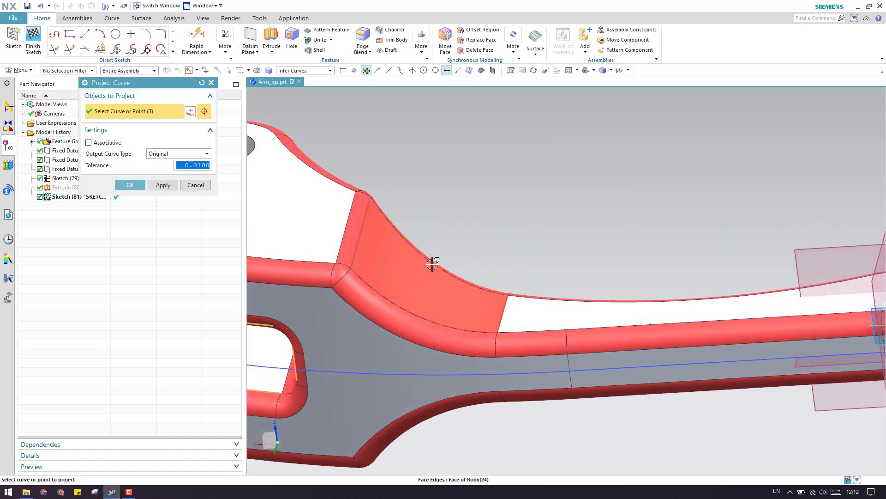
{"action": "left_click", "coordinate": [423, 314]}
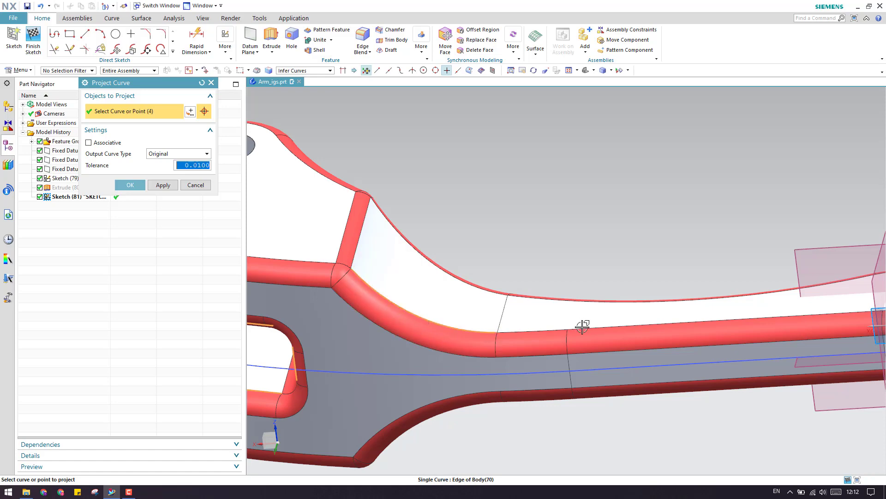
{"action": "left_click", "coordinate": [583, 327]}
{"action": "key", "text": "ctrl+f"}
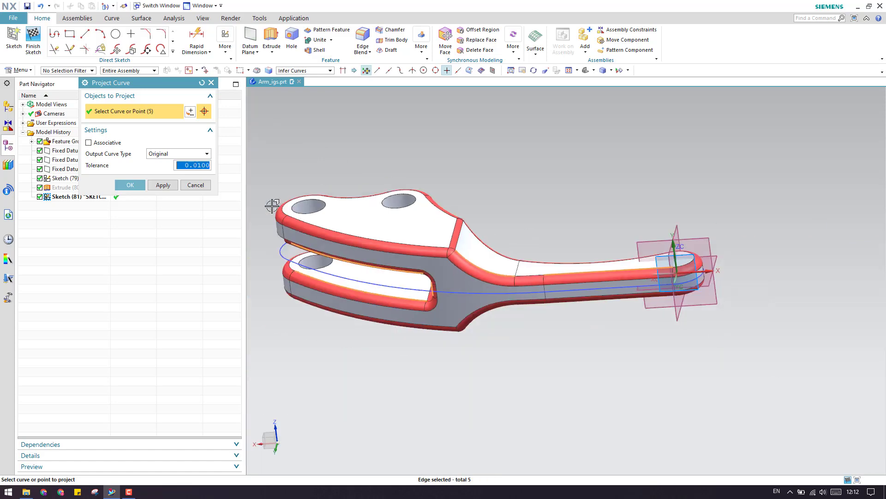
{"action": "left_click", "coordinate": [130, 184]}
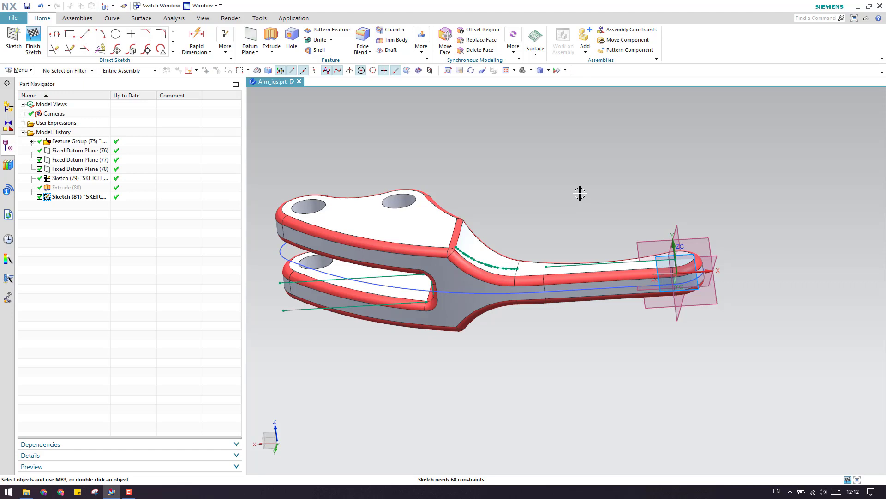
Step: Orient the view to the sketch plane and hide the imported arm's feature group
{"action": "key", "text": "shift+F8"}
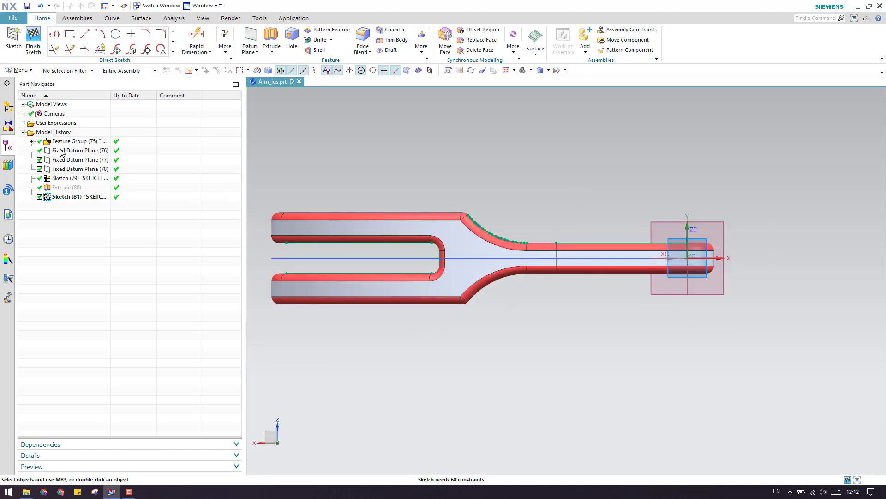
{"action": "right_click", "coordinate": [67, 142]}
{"action": "left_click", "coordinate": [85, 151]}
{"action": "scroll", "coordinate": [402, 283], "scroll_direction": "up", "scroll_amount": 3}
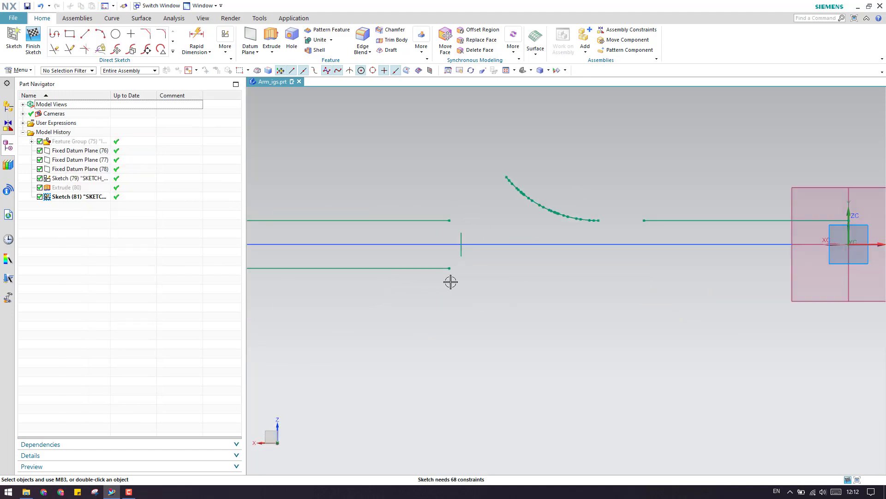
{"action": "scroll", "coordinate": [459, 263], "scroll_direction": "down", "scroll_amount": 2}
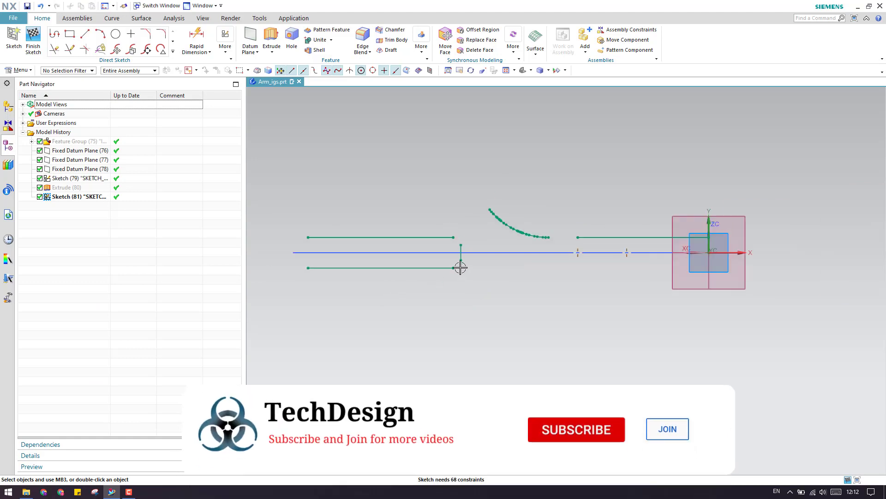
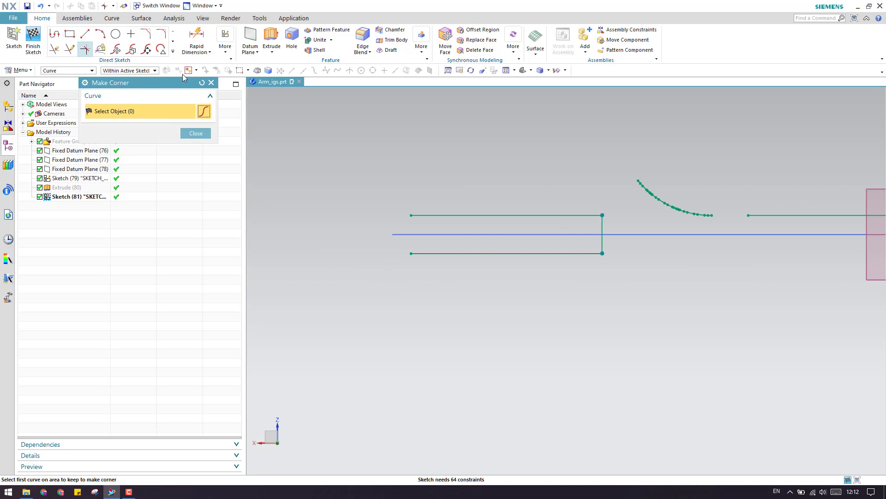
Step: Draw a vertical line beyond the open end of the projected slot lines, spanning both of them
{"action": "left_click", "coordinate": [211, 83]}
{"action": "key", "text": "l"}
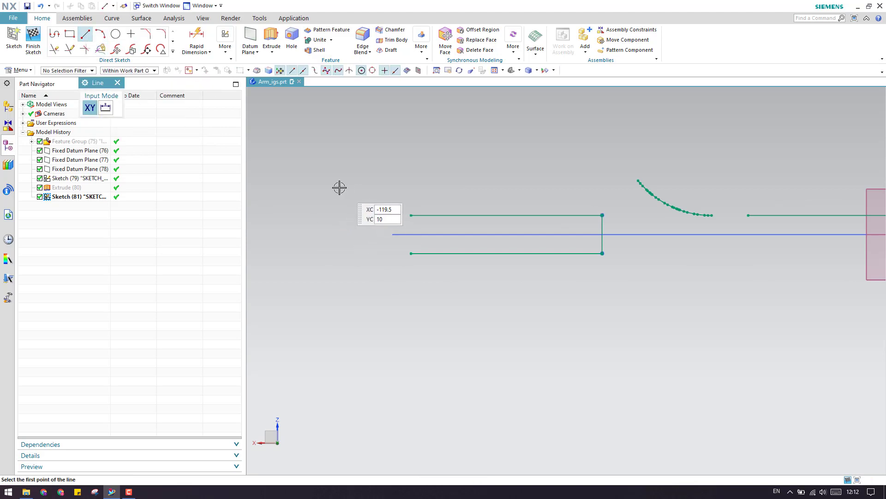
{"action": "left_click", "coordinate": [294, 194]}
{"action": "left_click", "coordinate": [294, 303]}
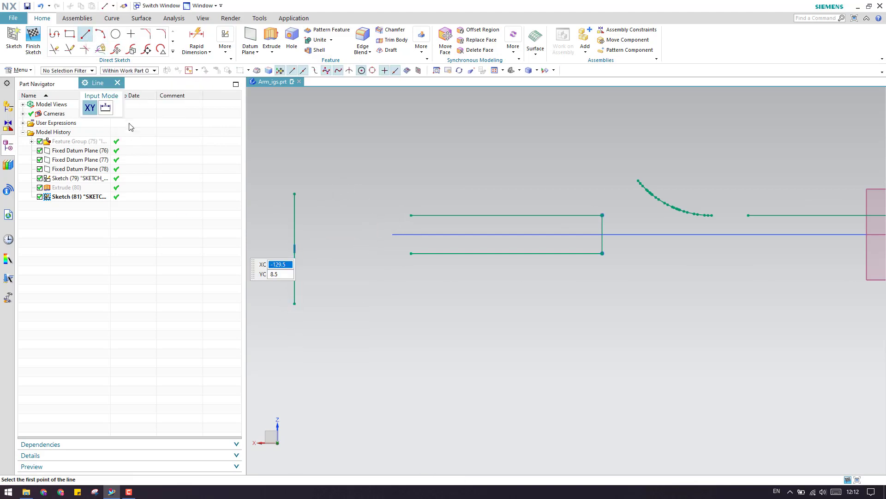
{"action": "left_click", "coordinate": [117, 83]}
Step: Use Make Corner to join the upper and lower slot lines to the new vertical line, closing the slot rectangle
{"action": "left_click", "coordinate": [172, 51]}
{"action": "left_click", "coordinate": [115, 70]}
{"action": "left_click", "coordinate": [406, 216]}
{"action": "left_click", "coordinate": [294, 235]}
{"action": "left_click", "coordinate": [424, 253]}
{"action": "left_click", "coordinate": [295, 238]}
{"action": "left_click", "coordinate": [196, 133]}
{"action": "scroll", "coordinate": [366, 295], "scroll_direction": "down", "scroll_amount": 3}
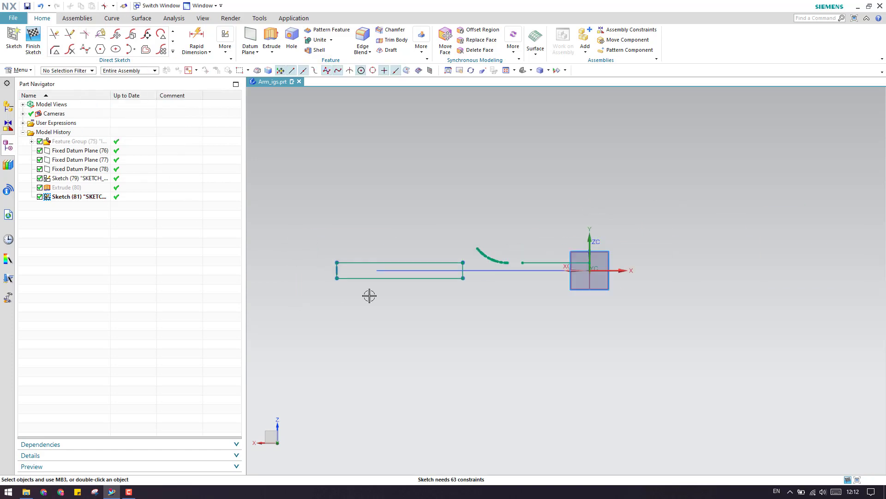
{"action": "scroll", "coordinate": [545, 277], "scroll_direction": "up", "scroll_amount": 4}
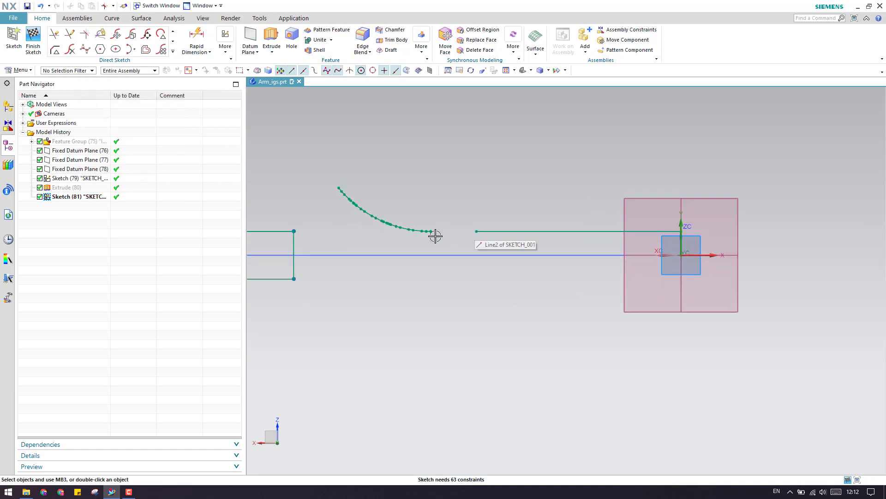
{"action": "left_click", "coordinate": [173, 51]}
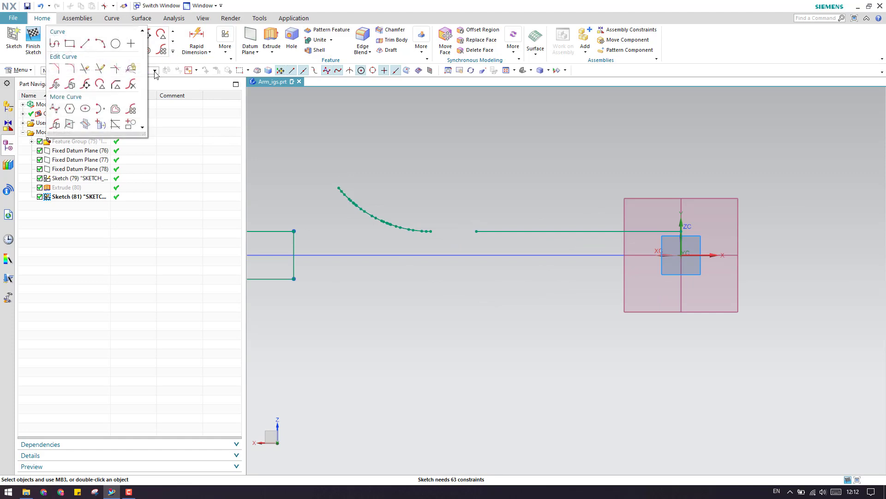
{"action": "left_click", "coordinate": [102, 44]}
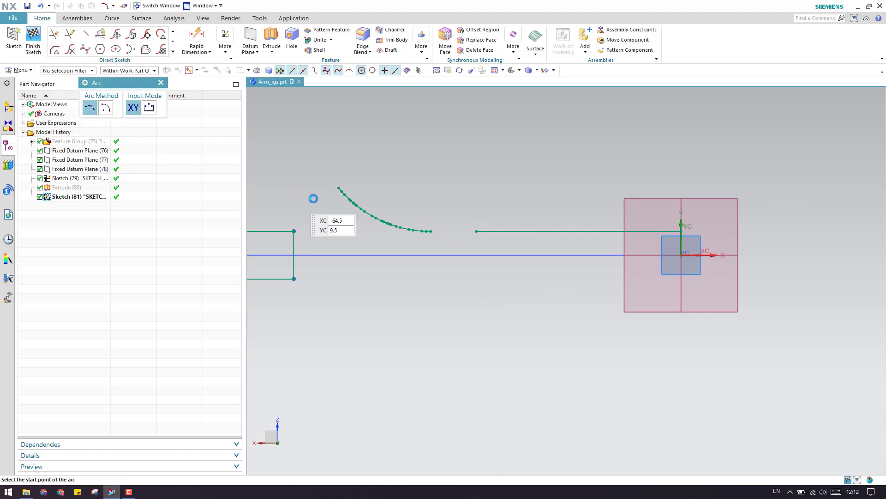
{"action": "scroll", "coordinate": [339, 199], "scroll_direction": "up", "scroll_amount": 5}
{"action": "left_click", "coordinate": [338, 162]}
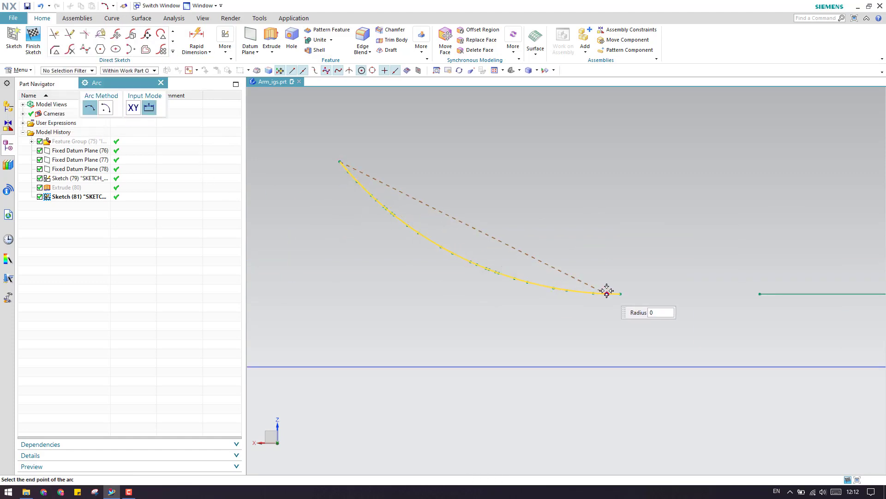
{"action": "left_click", "coordinate": [760, 293]}
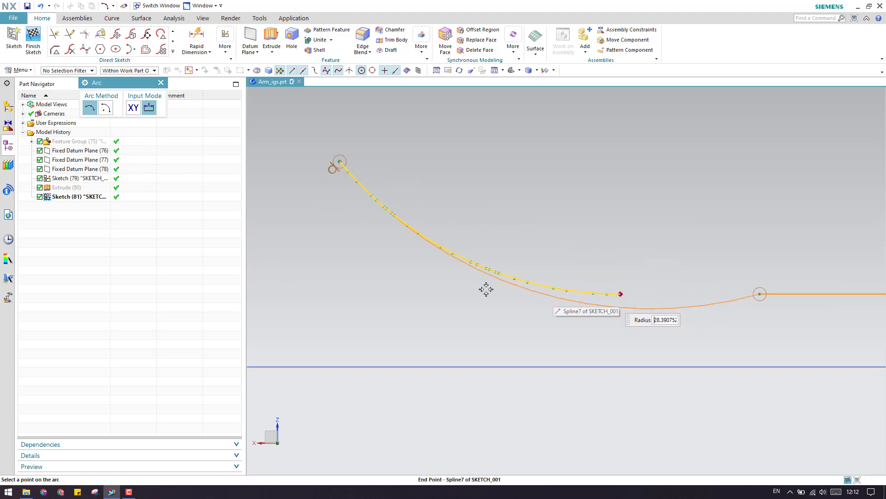
{"action": "left_click", "coordinate": [114, 47]}
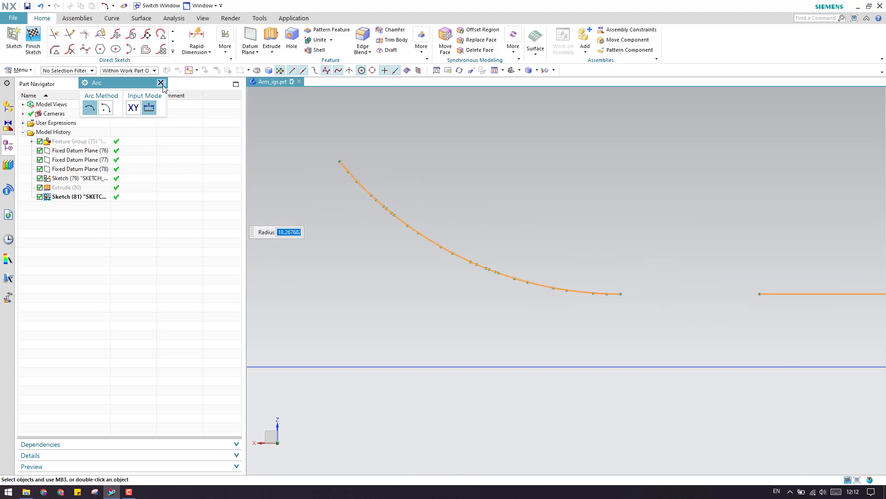
Step: Draw a three-point arc over the projected neck spline, from its upper end to its lower end, through a point on the spline
{"action": "left_click", "coordinate": [172, 51]}
{"action": "left_click", "coordinate": [106, 48]}
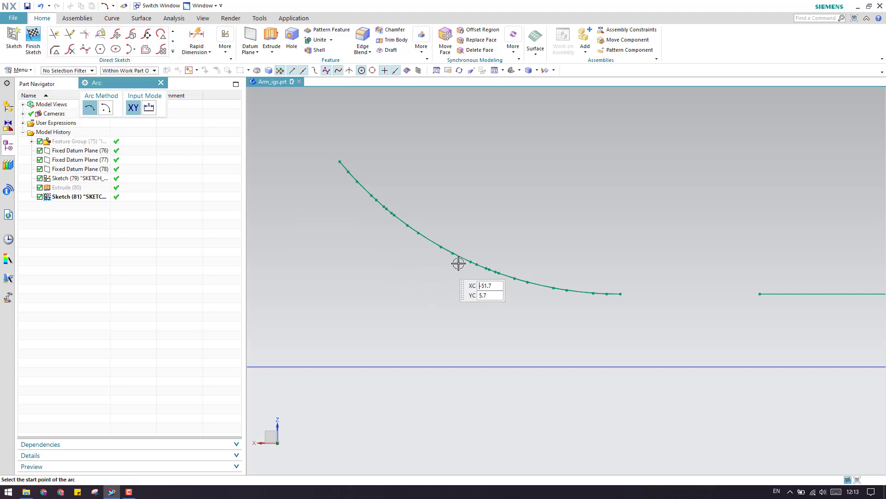
{"action": "left_click", "coordinate": [341, 159]}
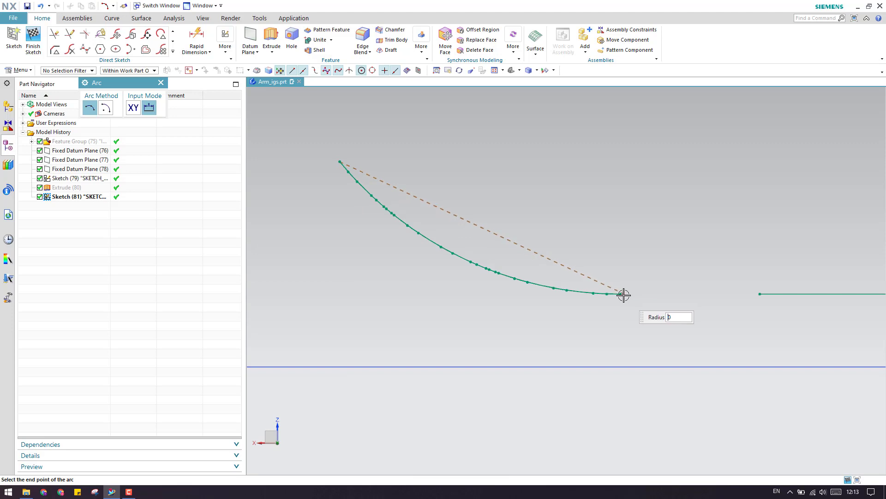
{"action": "left_click", "coordinate": [621, 293]}
{"action": "left_click", "coordinate": [466, 259]}
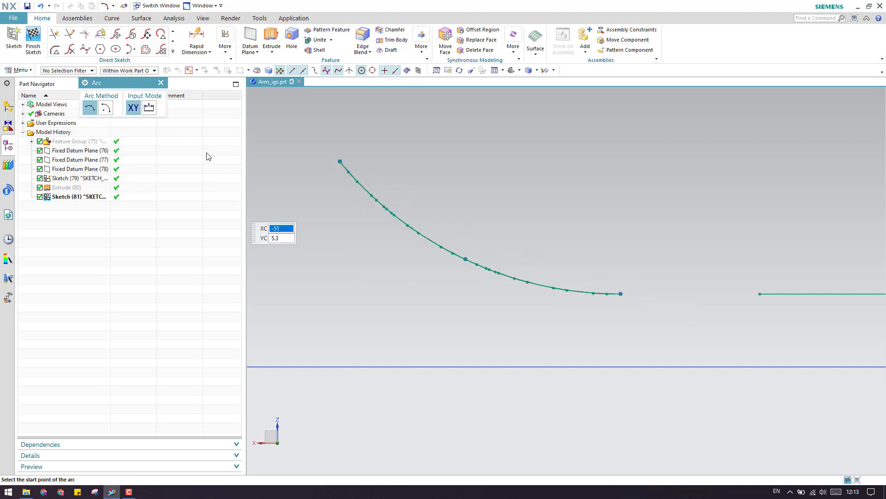
{"action": "left_click", "coordinate": [161, 83]}
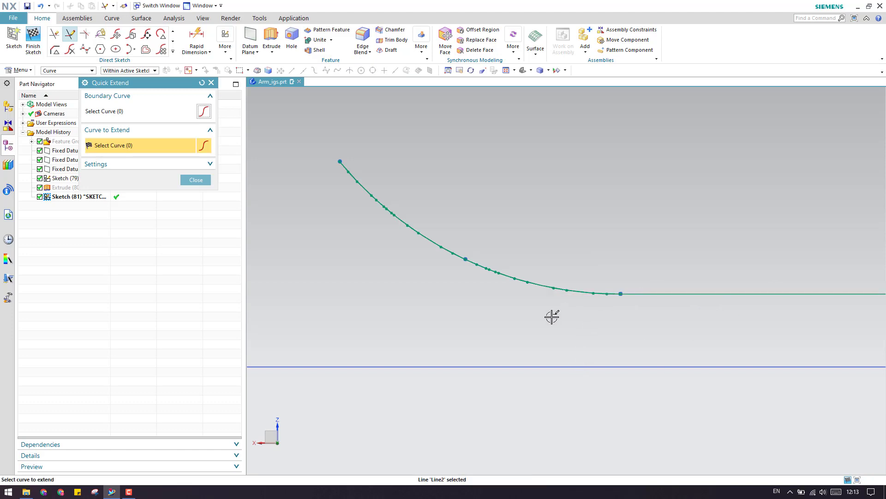
Step: Delete the projected neck spline lying beneath the new arc, keeping the arc itself
{"action": "key", "text": "Escape"}
{"action": "right_click", "coordinate": [537, 286]}
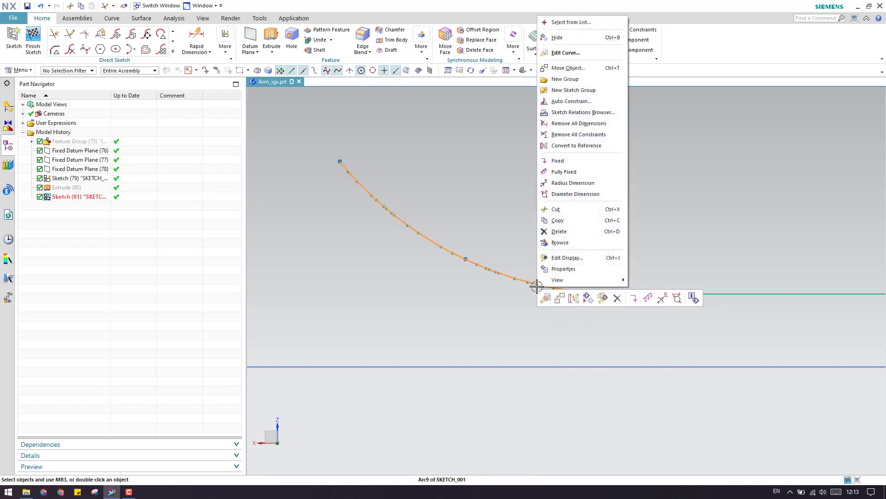
{"action": "left_click", "coordinate": [565, 25]}
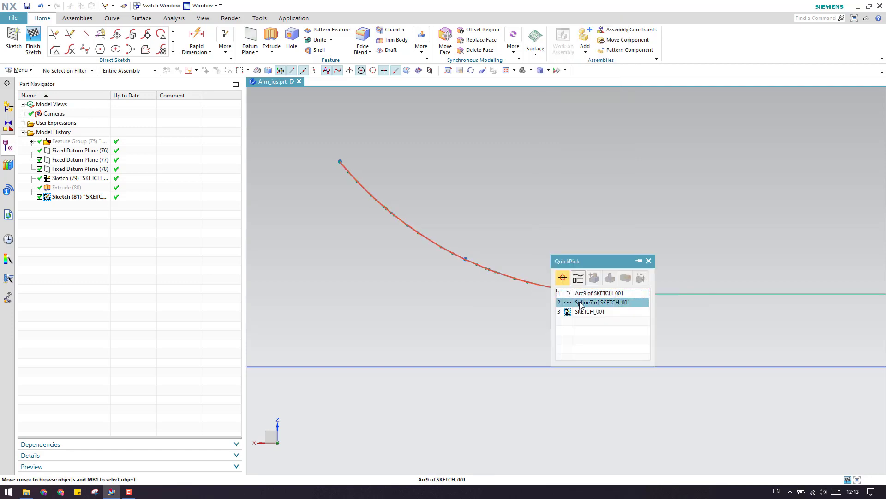
{"action": "left_click", "coordinate": [544, 294]}
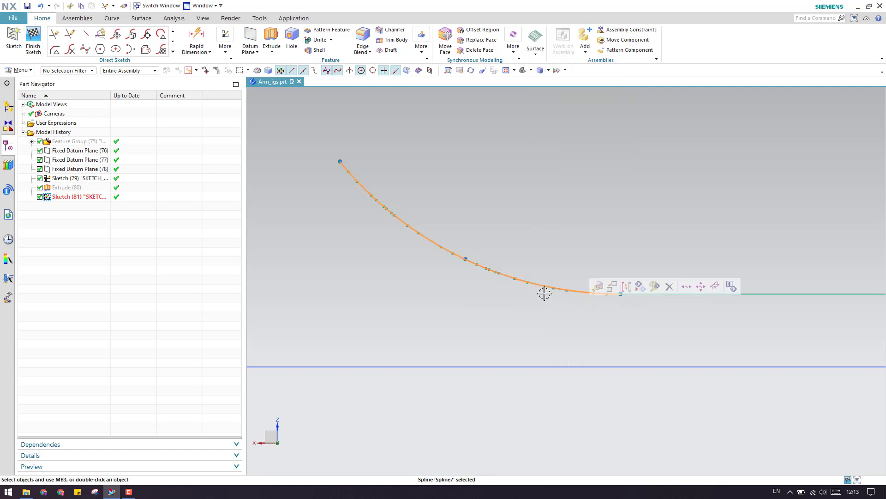
{"action": "key", "text": "Escape"}
{"action": "scroll", "coordinate": [547, 297], "scroll_direction": "down", "scroll_amount": 3}
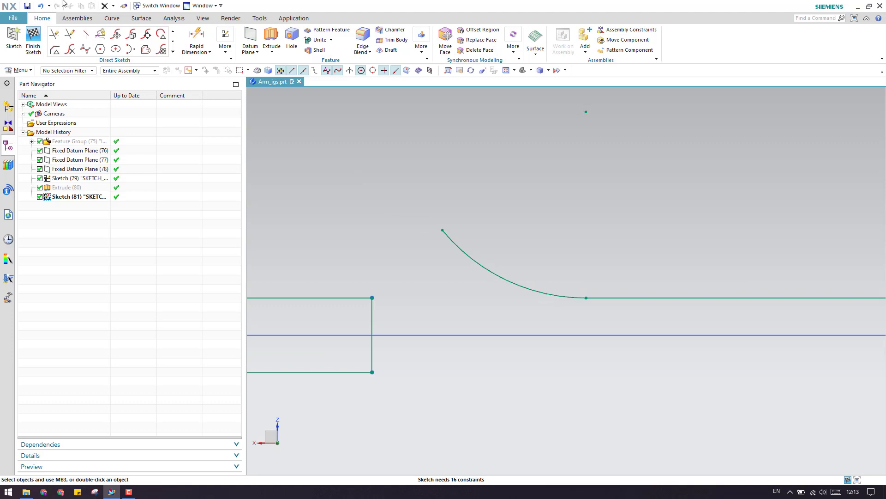
Step: Draw a horizontal line above the arc at YC about 17.7, reaching past the shank's end, and a vertical line down across the shank line
{"action": "left_click", "coordinate": [86, 34]}
{"action": "left_click", "coordinate": [409, 149]}
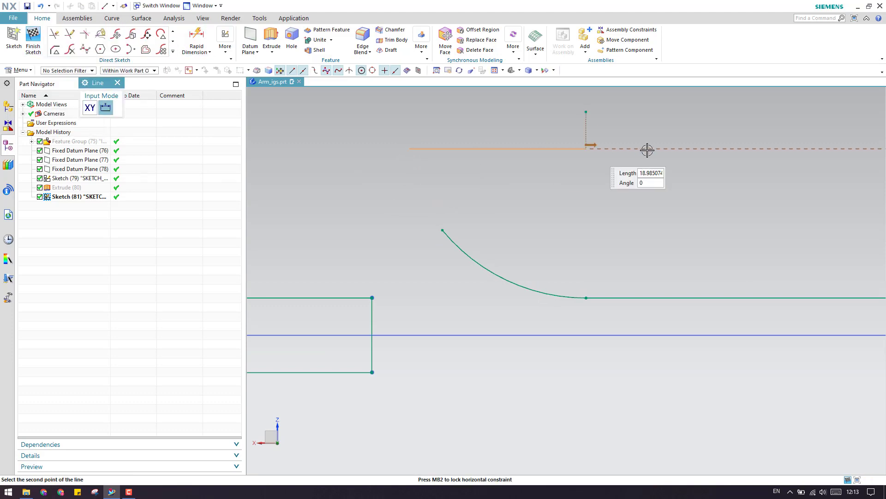
{"action": "scroll", "coordinate": [647, 150], "scroll_direction": "down", "scroll_amount": 4}
{"action": "left_click", "coordinate": [844, 147]}
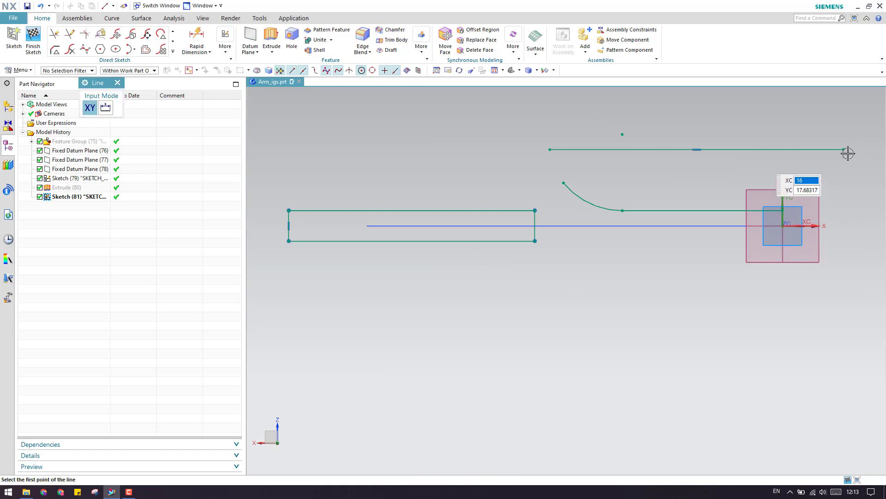
{"action": "scroll", "coordinate": [844, 147], "scroll_direction": "up", "scroll_amount": 2}
{"action": "left_click", "coordinate": [842, 275]}
{"action": "key", "text": "Escape"}
Step: Extend the neck arc upward past the horizontal line, and extend the line's open end to meet the arc
{"action": "key", "text": "e"}
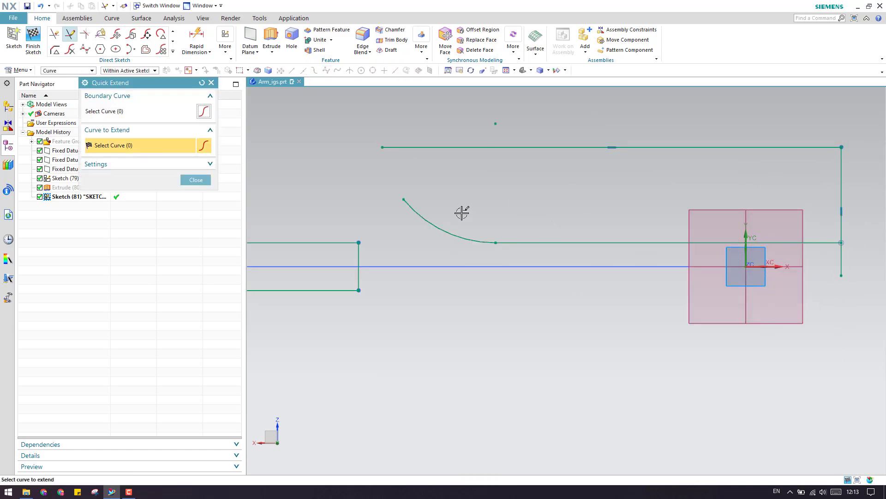
{"action": "left_click", "coordinate": [409, 205]}
{"action": "key", "text": "Escape"}
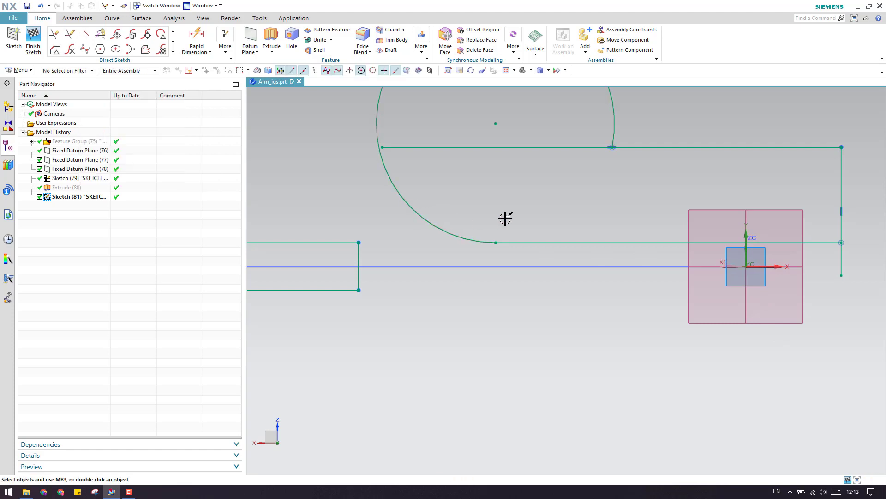
{"action": "key", "text": "e"}
{"action": "key", "text": "Escape"}
{"action": "scroll", "coordinate": [432, 201], "scroll_direction": "down", "scroll_amount": 3}
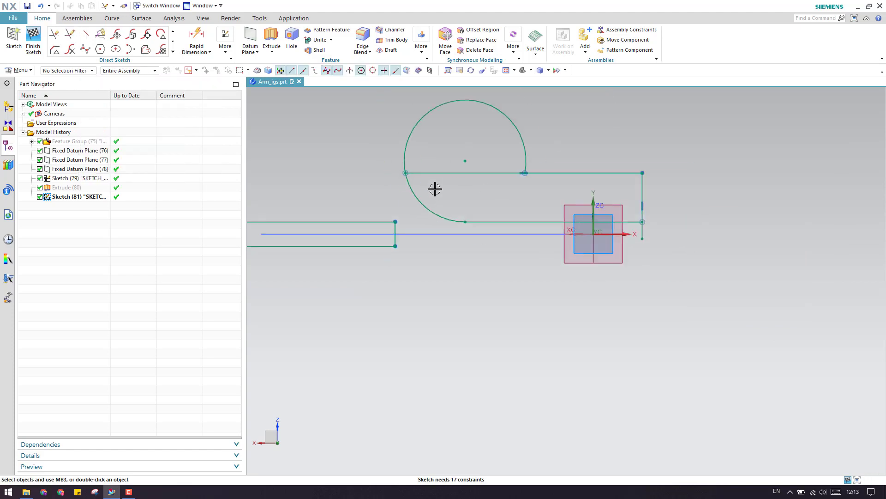
Step: Trim the arc's excess above the horizontal line and the vertical line's overhang below the shank line
{"action": "key", "text": "t"}
{"action": "left_click", "coordinate": [412, 132]}
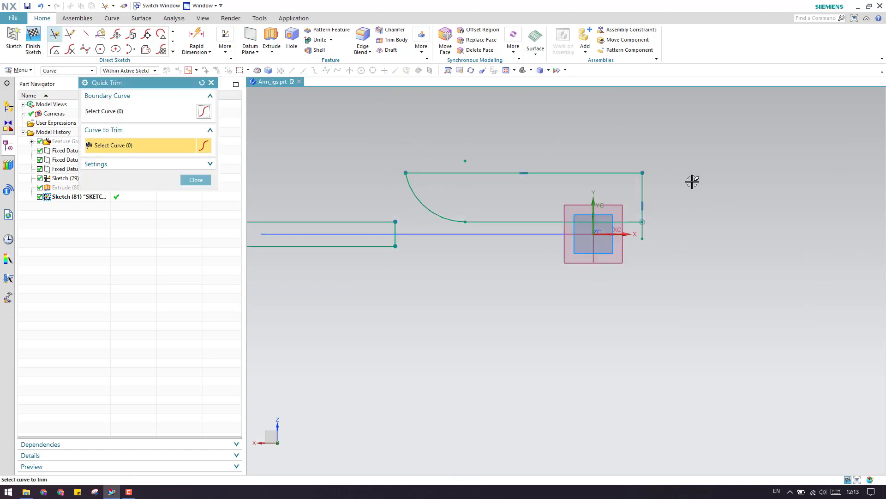
{"action": "left_click", "coordinate": [645, 236]}
{"action": "key", "text": "Escape"}
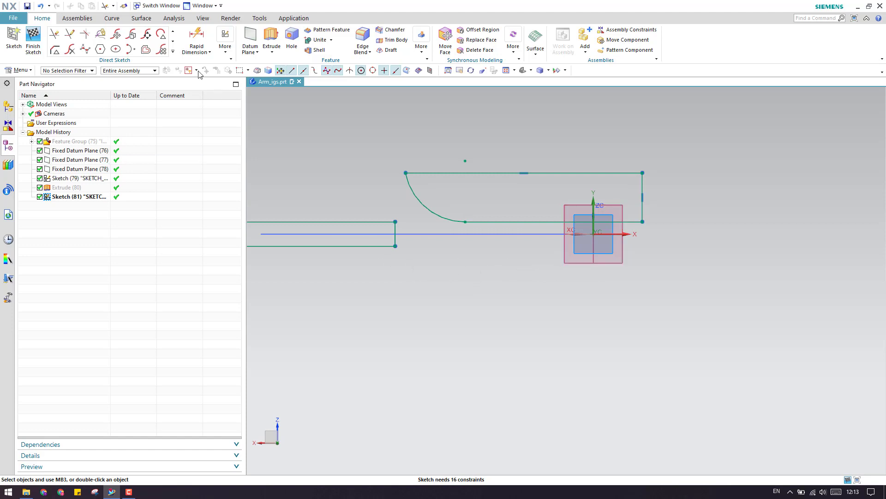
Step: Mirror the four-curve closed neck profile about the sketch's horizontal axis and finish the sketch
{"action": "left_click", "coordinate": [173, 54]}
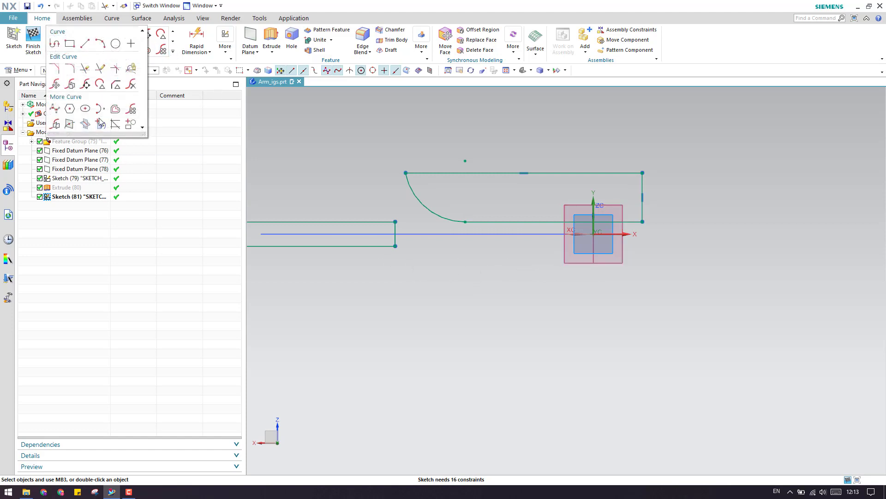
{"action": "left_click", "coordinate": [70, 124]}
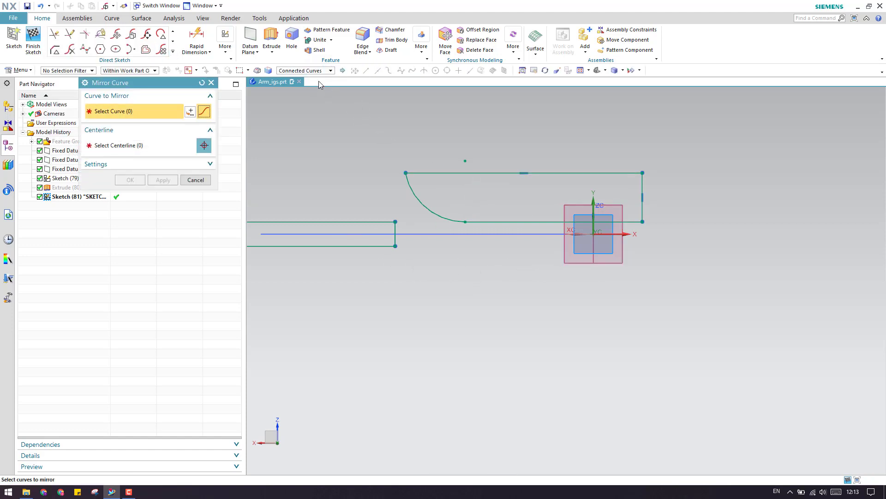
{"action": "left_click", "coordinate": [102, 145]}
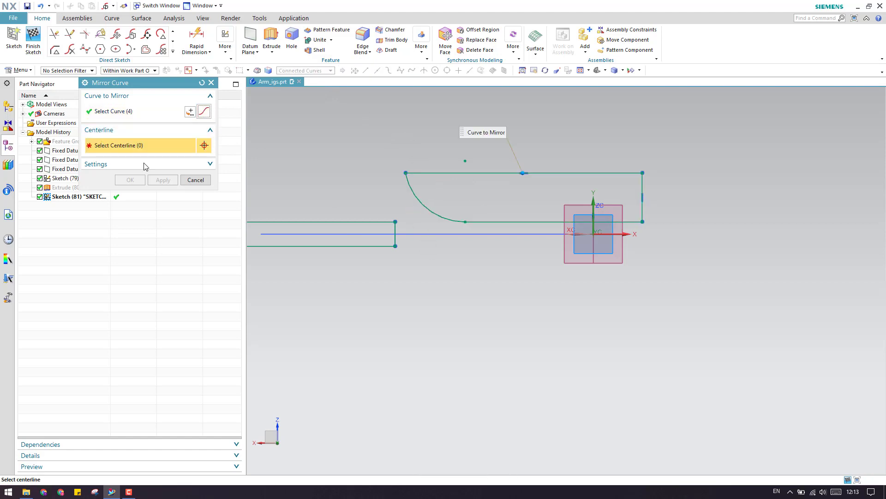
{"action": "left_click", "coordinate": [609, 235]}
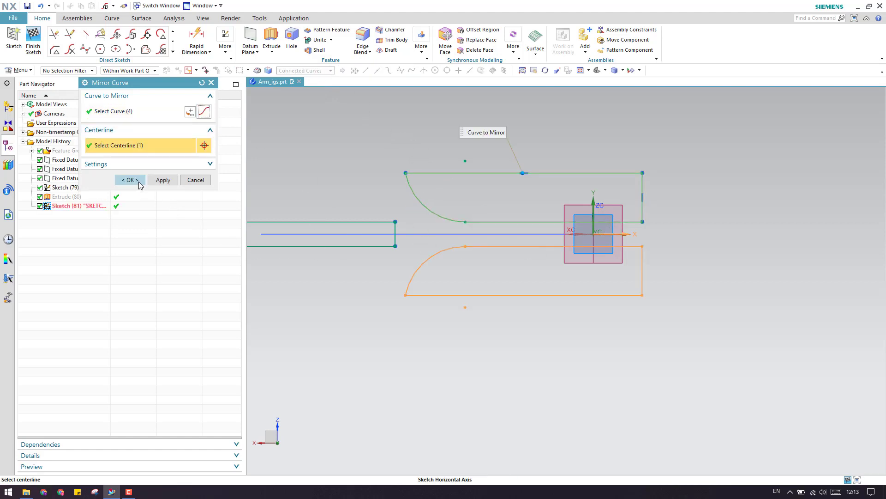
{"action": "left_click", "coordinate": [129, 180]}
{"action": "left_click", "coordinate": [28, 59]}
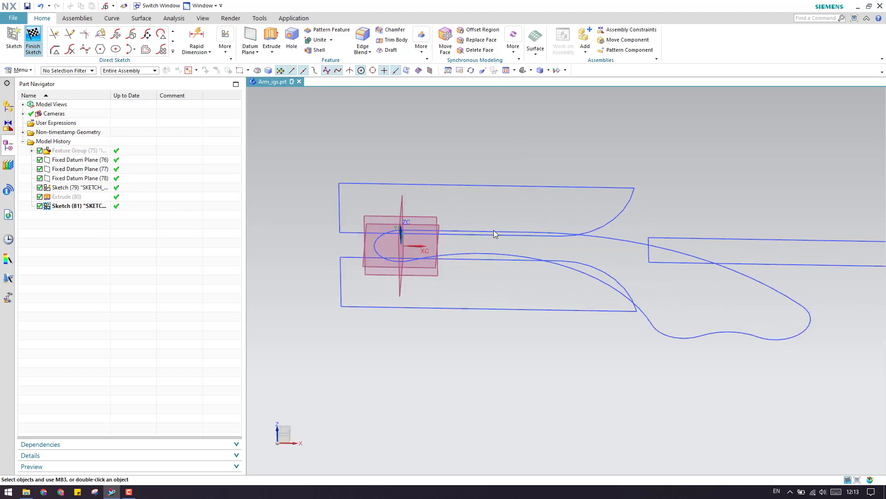
Step: Show the hidden extruded arm body again alongside the slot and neck profiles
{"action": "right_click", "coordinate": [81, 197]}
{"action": "left_click", "coordinate": [100, 201]}
{"action": "middle_click_drag", "start_coordinate": [552, 259], "coordinate": [525, 301]}
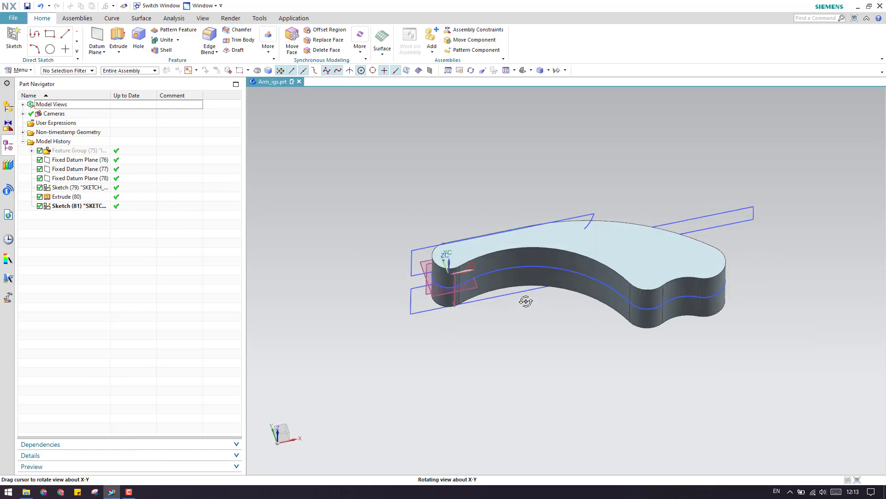
Step: Extrude the slot and neck profiles symmetrically by 69 mm, subtracting them from the arm body
{"action": "left_click", "coordinate": [118, 42]}
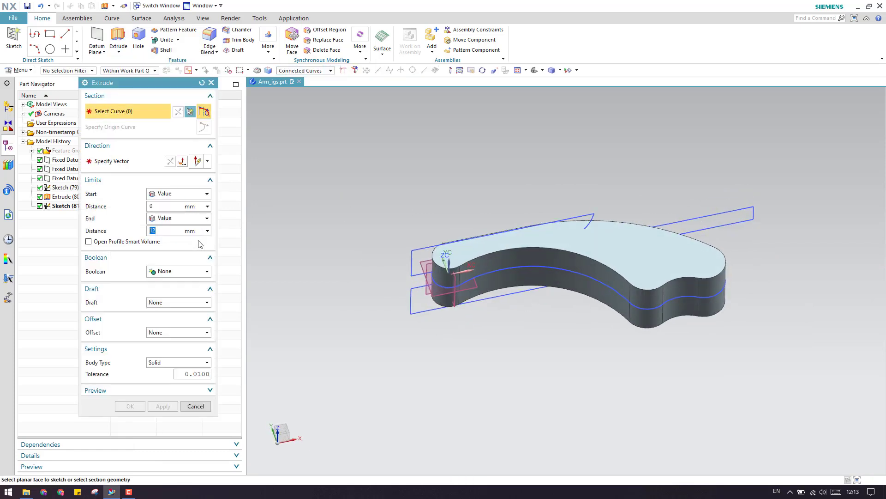
{"action": "left_click", "coordinate": [64, 207]}
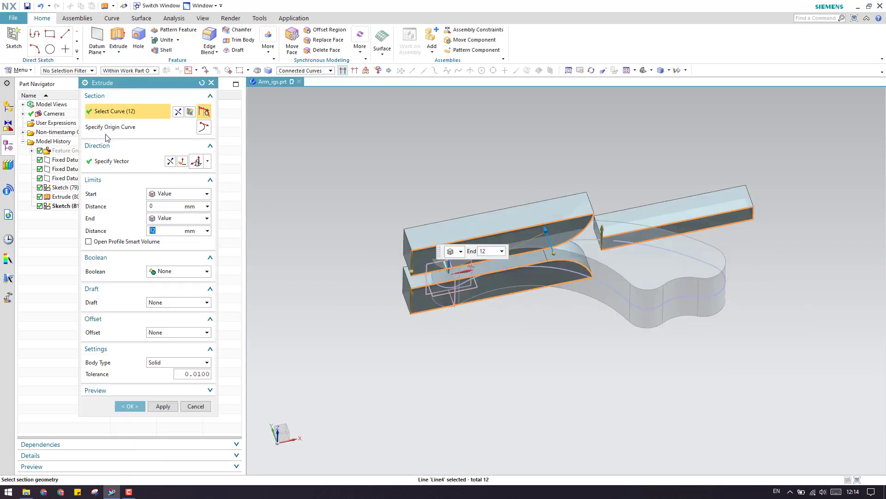
{"action": "left_click", "coordinate": [108, 161]}
{"action": "left_click", "coordinate": [206, 194]}
{"action": "left_click", "coordinate": [171, 214]}
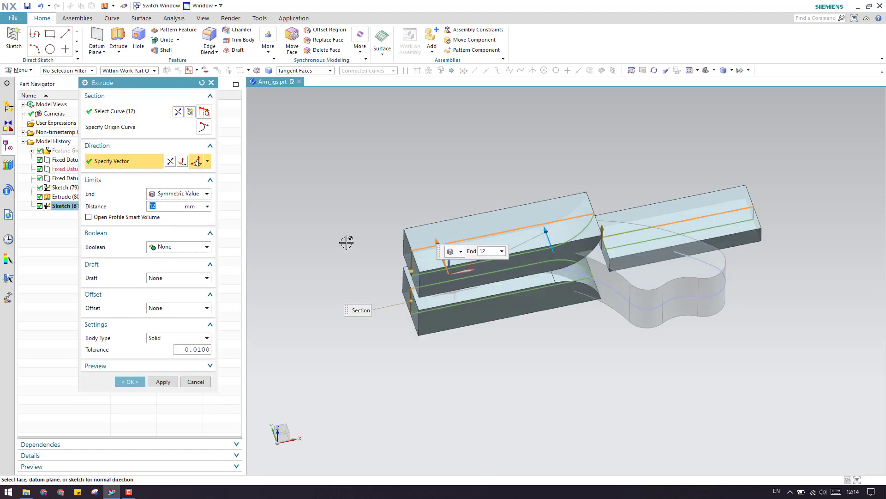
{"action": "left_click_drag", "start_coordinate": [545, 233], "coordinate": [514, 128]}
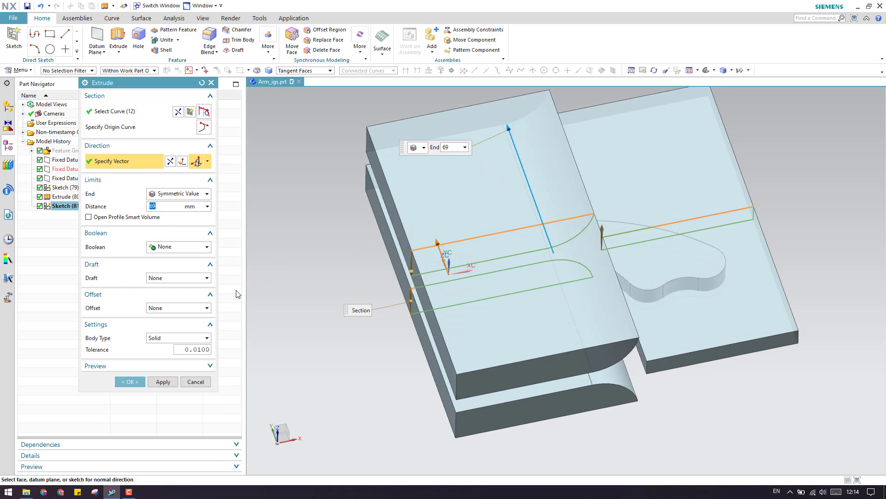
{"action": "left_click", "coordinate": [179, 246]}
{"action": "left_click", "coordinate": [168, 275]}
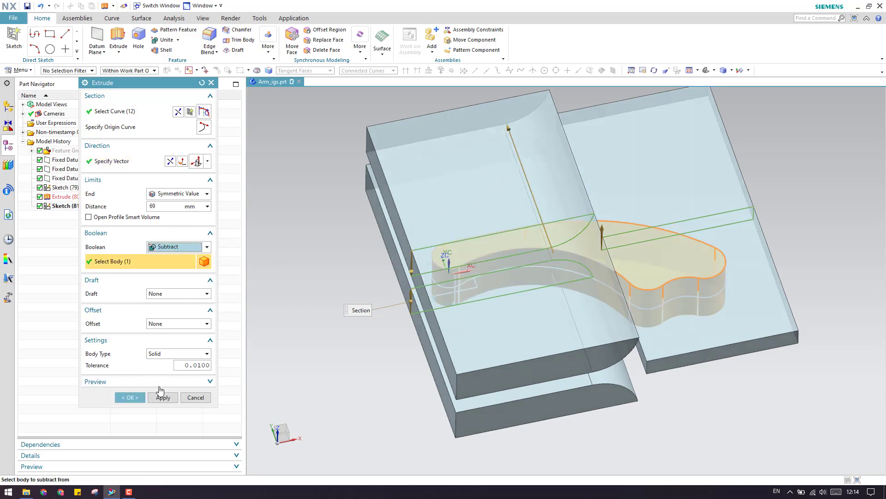
{"action": "left_click", "coordinate": [130, 397]}
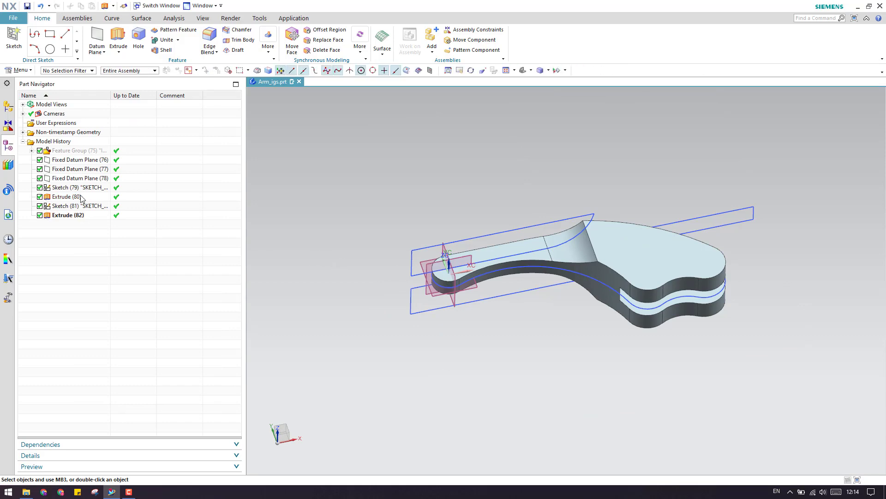
Step: Show the imported arm's feature group over the rebuilt solid and examine how their neck and fork shapes match
{"action": "right_click", "coordinate": [86, 152]}
{"action": "middle_click_drag", "start_coordinate": [379, 258], "coordinate": [480, 251]}
{"action": "scroll", "coordinate": [517, 235], "scroll_direction": "down", "scroll_amount": 5}
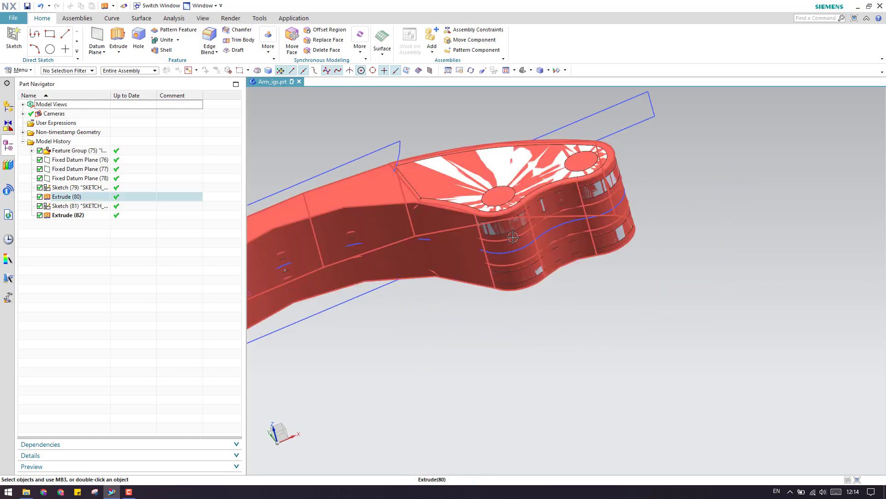
{"action": "scroll", "coordinate": [501, 194], "scroll_direction": "up", "scroll_amount": 3}
{"action": "scroll", "coordinate": [519, 203], "scroll_direction": "down", "scroll_amount": 3}
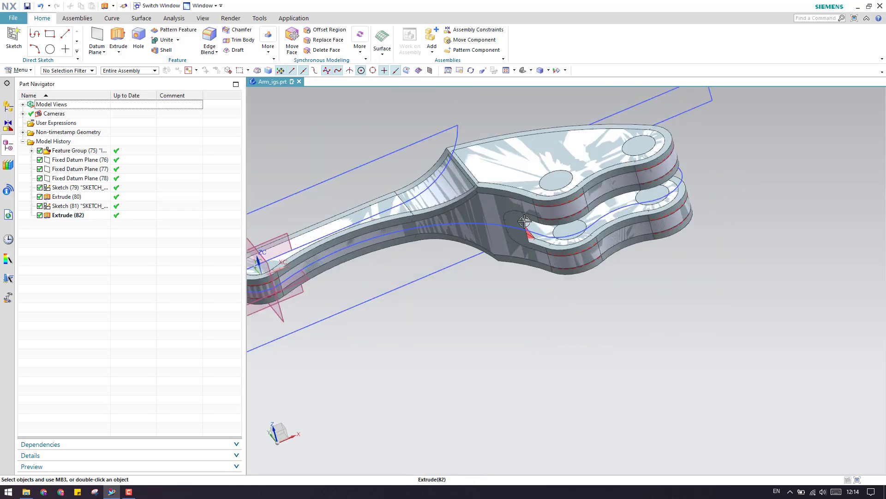
{"action": "scroll", "coordinate": [519, 203], "scroll_direction": "up", "scroll_amount": 3}
{"action": "scroll", "coordinate": [499, 230], "scroll_direction": "down", "scroll_amount": 4}
{"action": "middle_click_drag", "start_coordinate": [494, 240], "coordinate": [540, 257]}
{"action": "scroll", "coordinate": [510, 244], "scroll_direction": "up", "scroll_amount": 5}
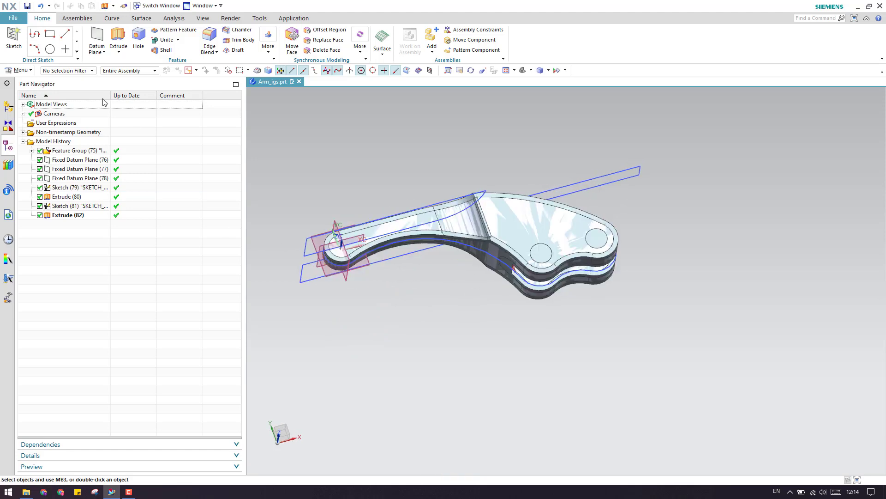
Step: Start a new sketch on the fixed XC-YC datum plane at the arm's shank end
{"action": "left_click", "coordinate": [13, 39]}
{"action": "left_click", "coordinate": [326, 275]}
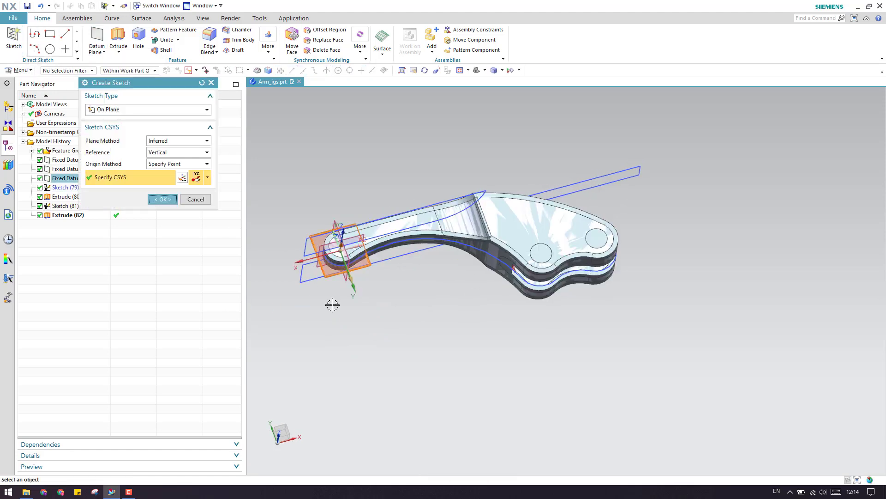
{"action": "middle_click", "coordinate": [333, 303]}
{"action": "scroll", "coordinate": [311, 220], "scroll_direction": "down", "scroll_amount": 5}
{"action": "scroll", "coordinate": [311, 219], "scroll_direction": "down", "scroll_amount": 2}
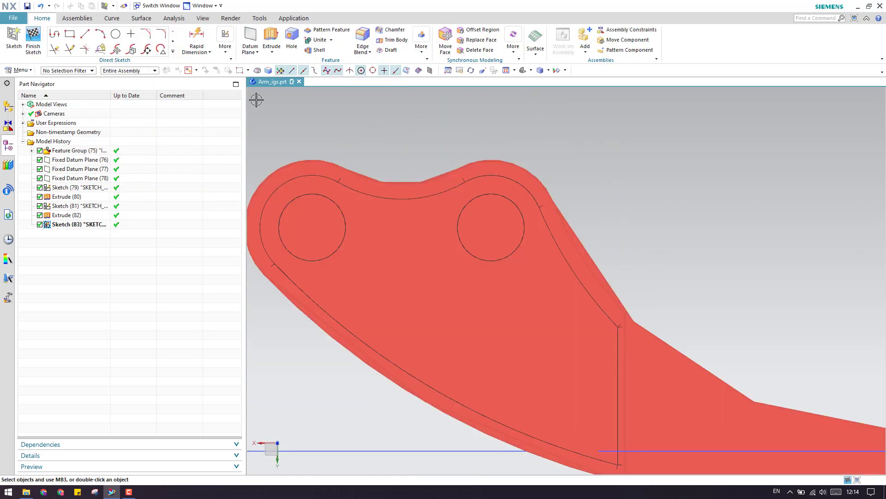
Step: Draw two three-point circles about 9 mm in diameter tracing the fork's hole edges, and finish the sketch
{"action": "left_click", "coordinate": [174, 51]}
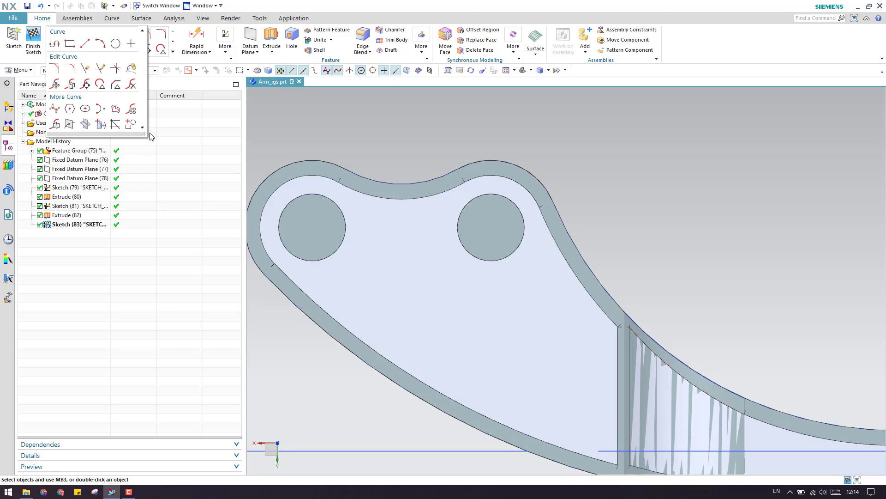
{"action": "left_click", "coordinate": [118, 45]}
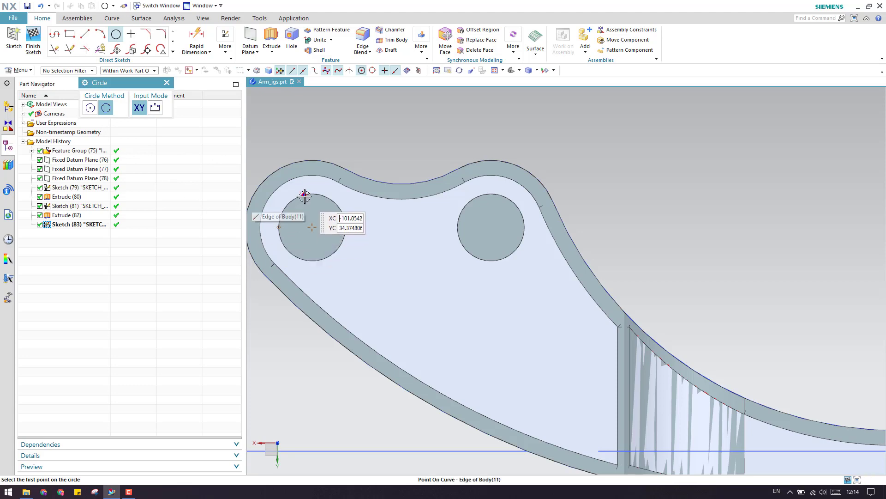
{"action": "left_click", "coordinate": [327, 218]}
{"action": "left_click", "coordinate": [332, 254]}
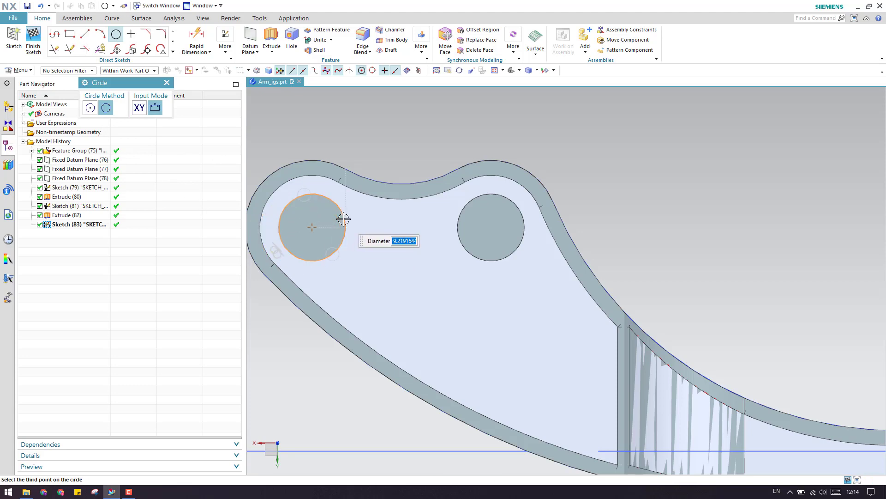
{"action": "left_click", "coordinate": [344, 218]}
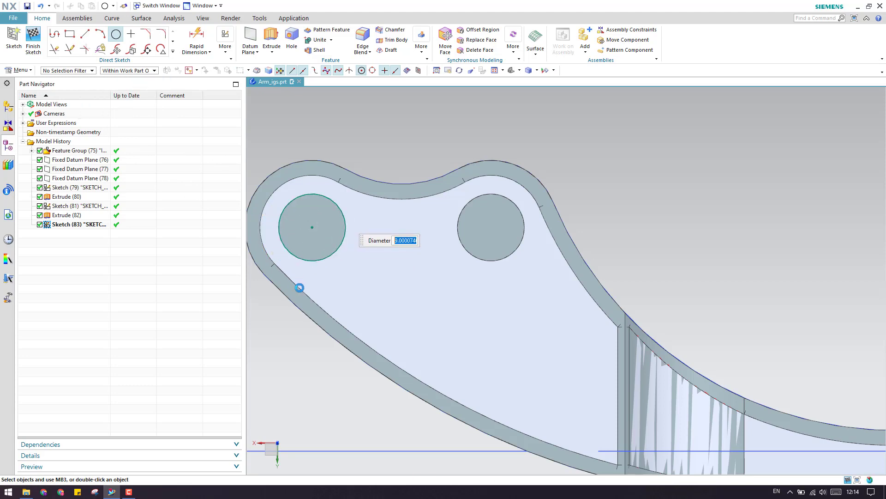
{"action": "left_click", "coordinate": [462, 244]}
{"action": "left_click", "coordinate": [503, 196]}
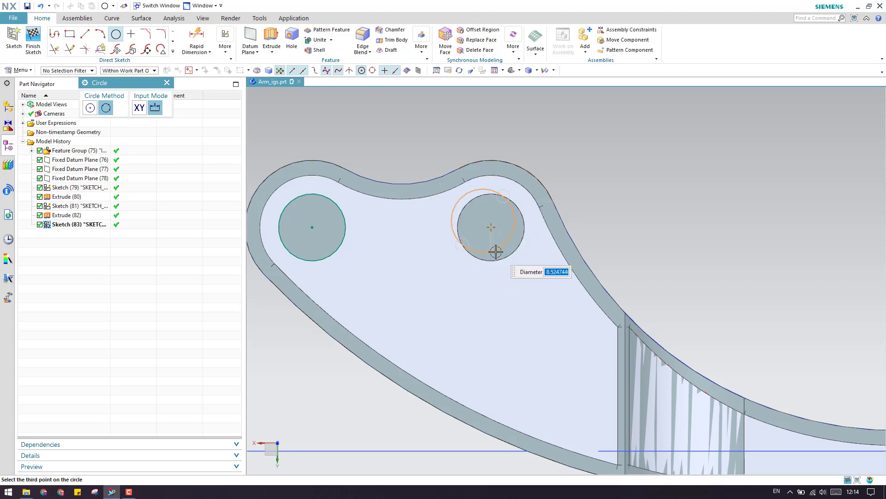
{"action": "left_click", "coordinate": [500, 258]}
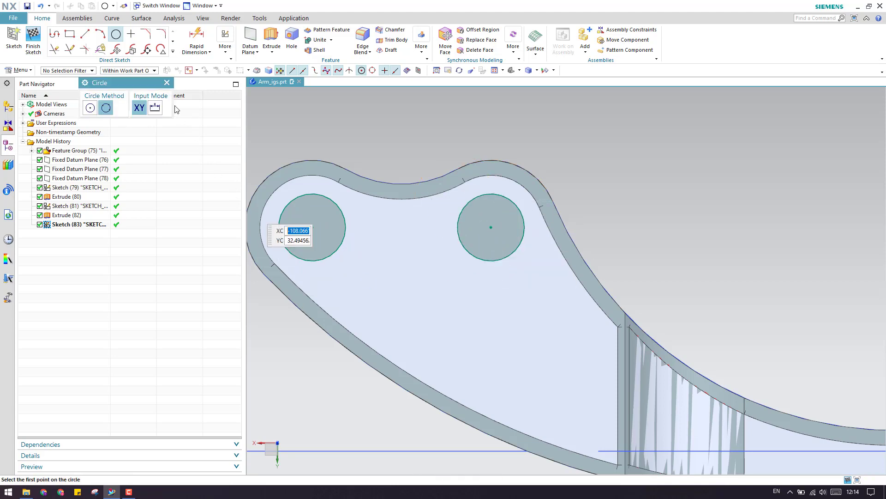
{"action": "left_click", "coordinate": [167, 83]}
{"action": "scroll", "coordinate": [352, 244], "scroll_direction": "down", "scroll_amount": 3}
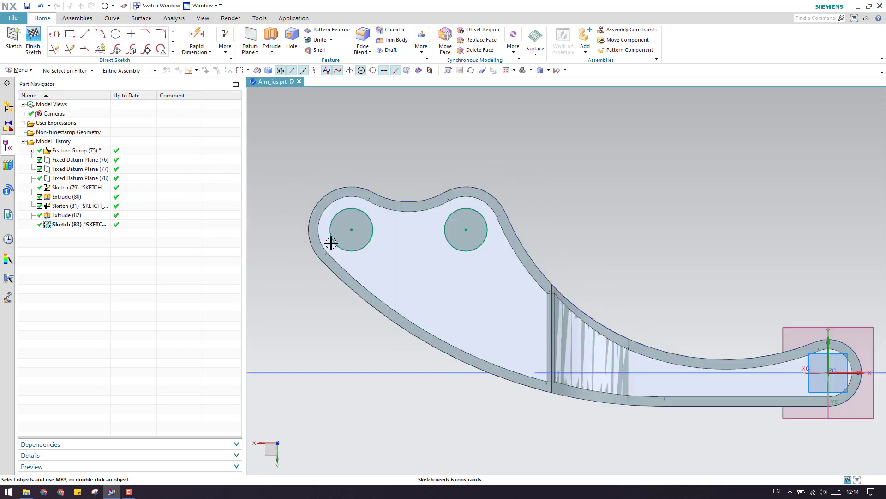
{"action": "scroll", "coordinate": [368, 249], "scroll_direction": "up", "scroll_amount": 2}
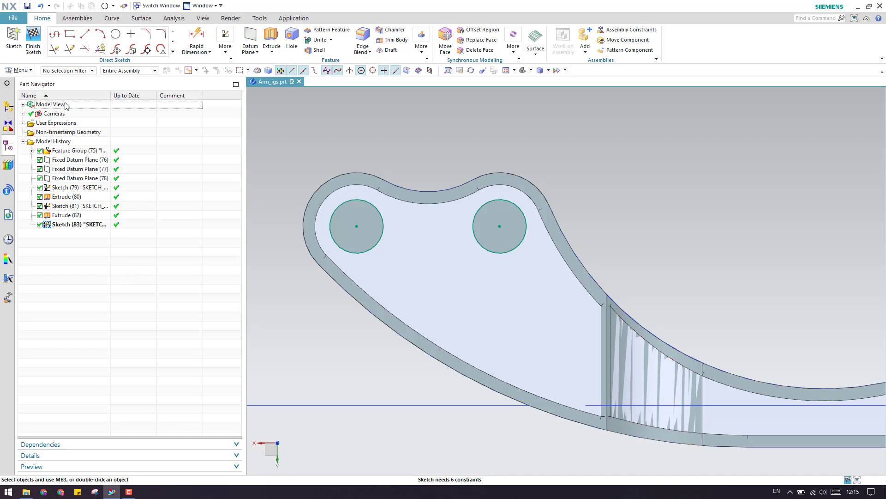
{"action": "left_click", "coordinate": [37, 41]}
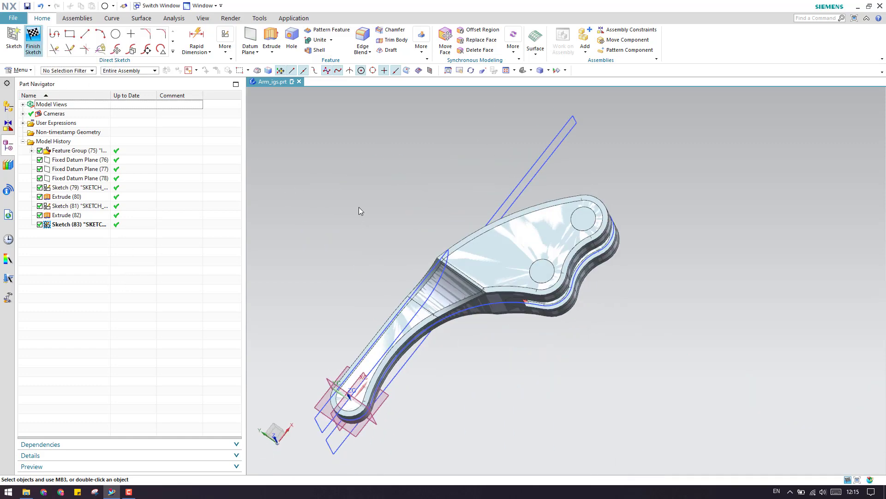
Step: Extrude the two hole circles symmetrically by 28 mm, subtracting them from the rebuilt arm body
{"action": "left_click", "coordinate": [122, 38]}
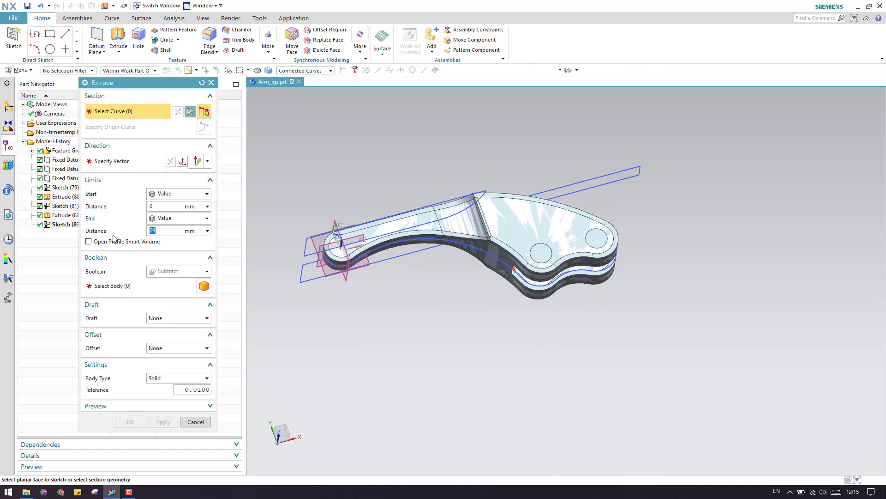
{"action": "left_click", "coordinate": [121, 285]}
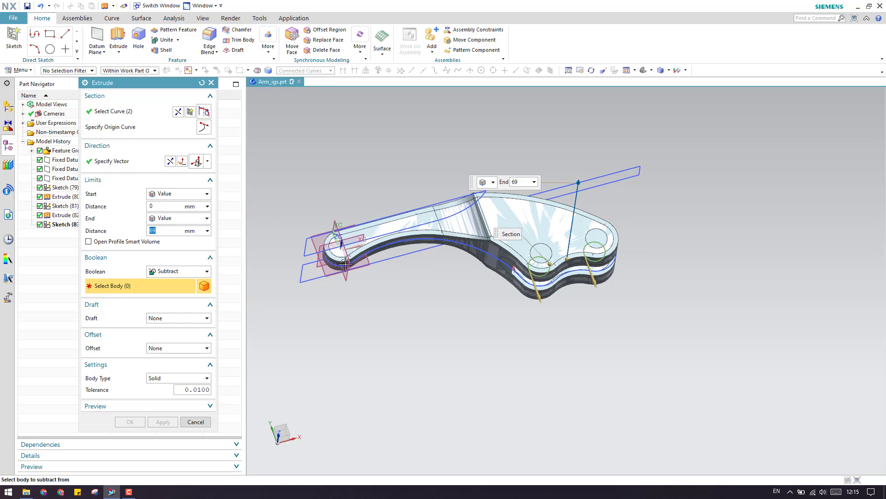
{"action": "left_click", "coordinate": [56, 218]}
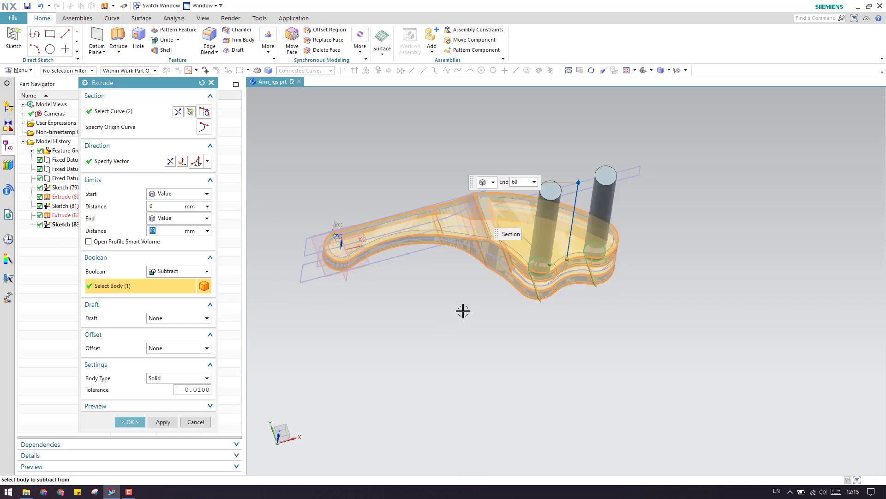
{"action": "left_click", "coordinate": [180, 194]}
{"action": "left_click", "coordinate": [178, 210]}
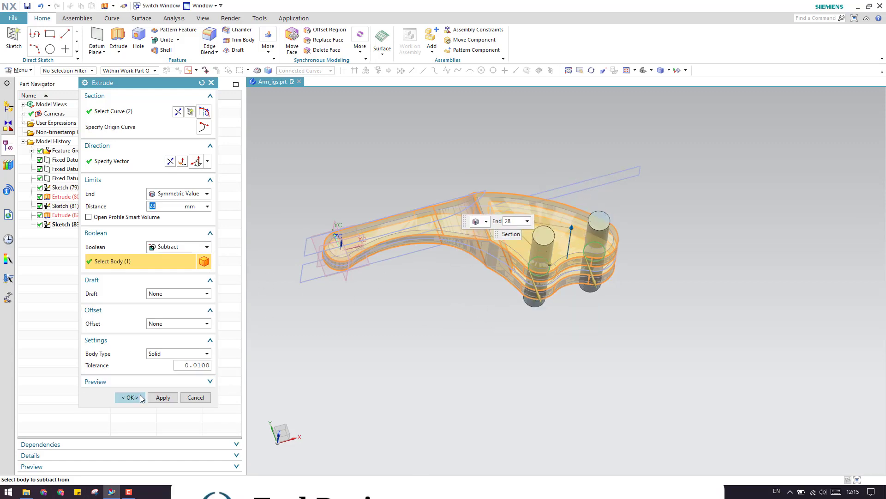
{"action": "left_click", "coordinate": [130, 397]}
Step: Hide the rebuilt arm solid and examine the rounded edges of the imported arm body
{"action": "scroll", "coordinate": [551, 298], "scroll_direction": "up", "scroll_amount": 3}
{"action": "middle_click_drag", "start_coordinate": [551, 298], "coordinate": [531, 277]}
{"action": "scroll", "coordinate": [554, 268], "scroll_direction": "down", "scroll_amount": 5}
{"action": "scroll", "coordinate": [579, 251], "scroll_direction": "up", "scroll_amount": 6}
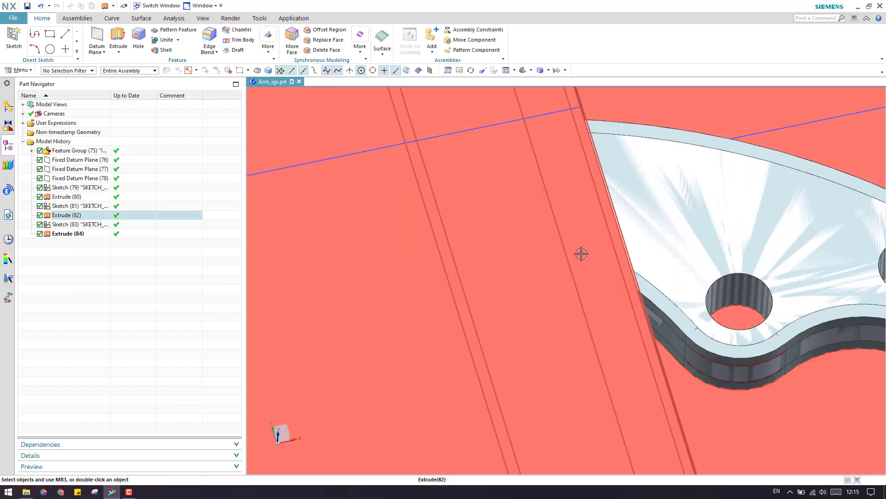
{"action": "scroll", "coordinate": [493, 293], "scroll_direction": "down", "scroll_amount": 2}
{"action": "middle_click_drag", "start_coordinate": [505, 293], "coordinate": [502, 273], "text": "shift"}
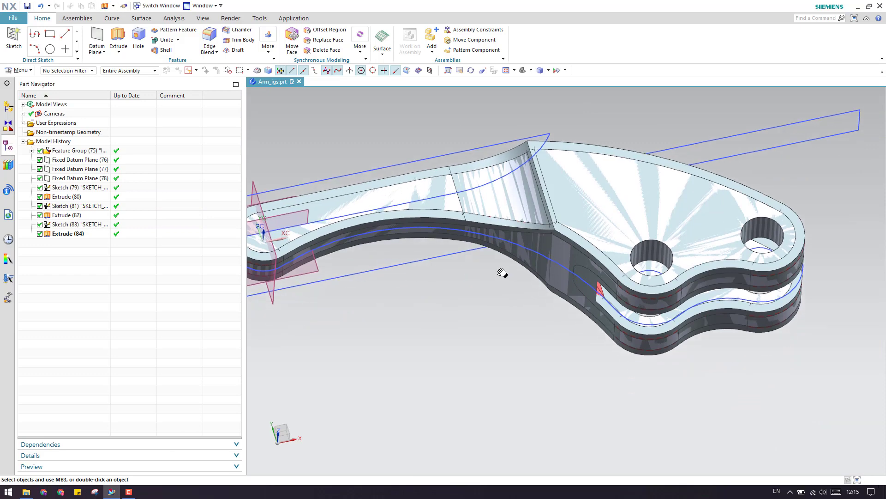
{"action": "left_click", "coordinate": [68, 234]}
{"action": "left_click", "coordinate": [80, 258]}
{"action": "right_click", "coordinate": [83, 197]}
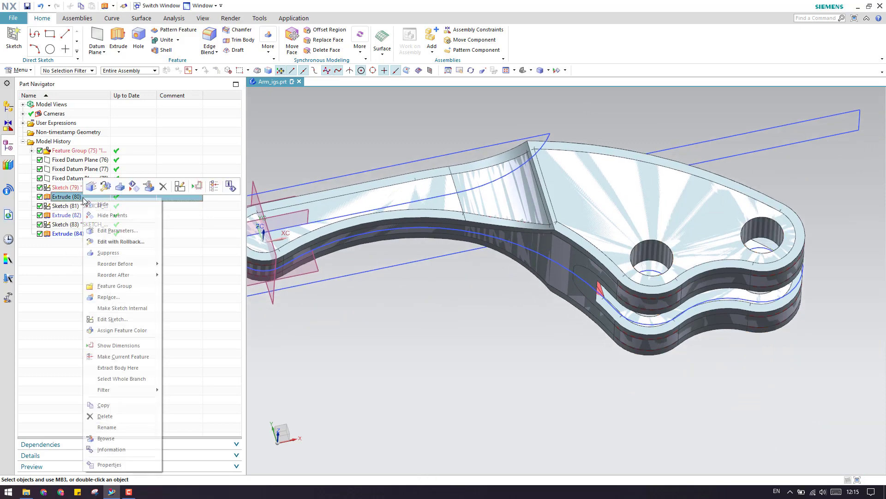
{"action": "left_click", "coordinate": [93, 207]}
{"action": "scroll", "coordinate": [564, 323], "scroll_direction": "down", "scroll_amount": 2}
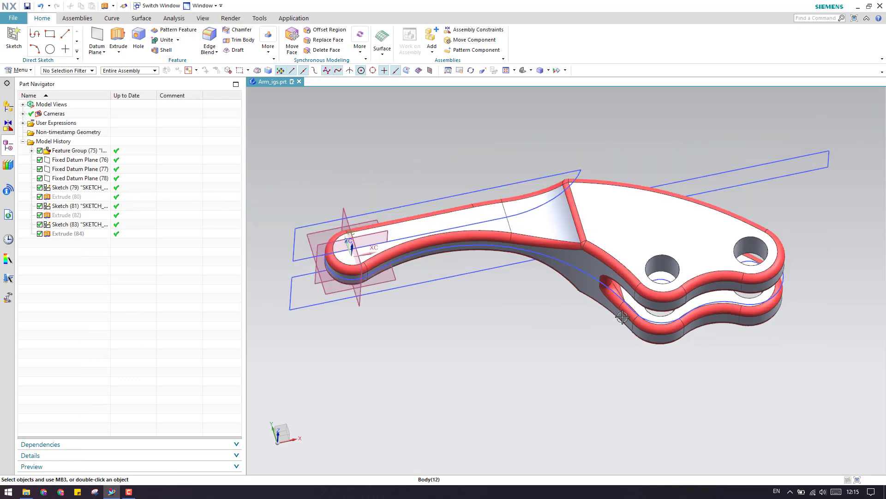
{"action": "scroll", "coordinate": [535, 295], "scroll_direction": "up", "scroll_amount": 4}
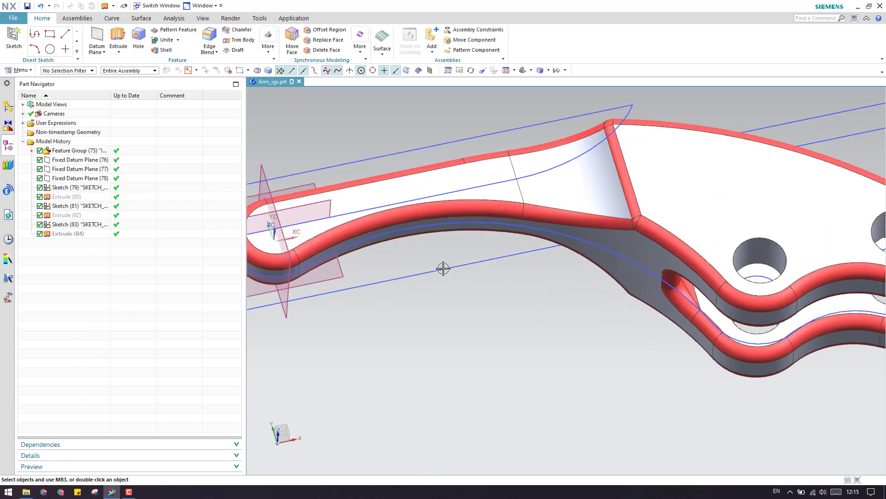
Step: Measure the local radius of the rounded edge on the imported arm at the shank and near the neck step
{"action": "left_click", "coordinate": [174, 19]}
{"action": "left_click", "coordinate": [73, 51]}
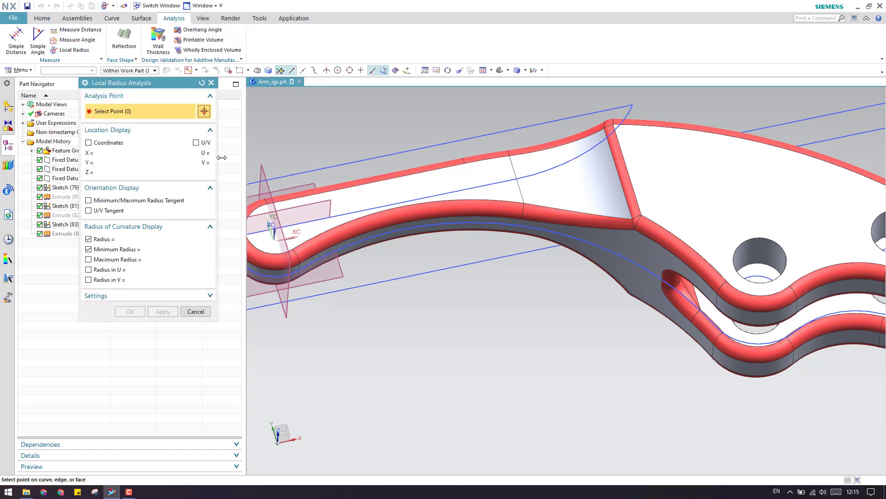
{"action": "scroll", "coordinate": [346, 209], "scroll_direction": "up", "scroll_amount": 4}
{"action": "left_click", "coordinate": [348, 211]}
{"action": "scroll", "coordinate": [384, 206], "scroll_direction": "down", "scroll_amount": 5}
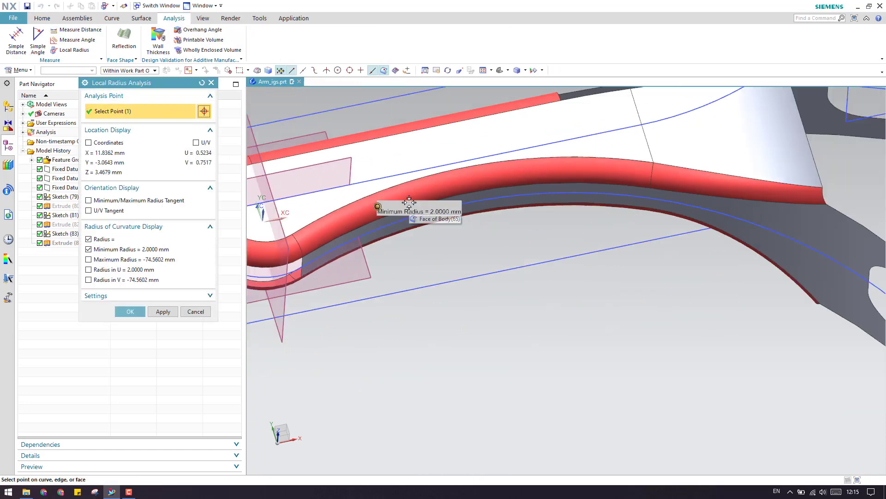
{"action": "scroll", "coordinate": [607, 185], "scroll_direction": "up", "scroll_amount": 5}
{"action": "left_click", "coordinate": [607, 185]}
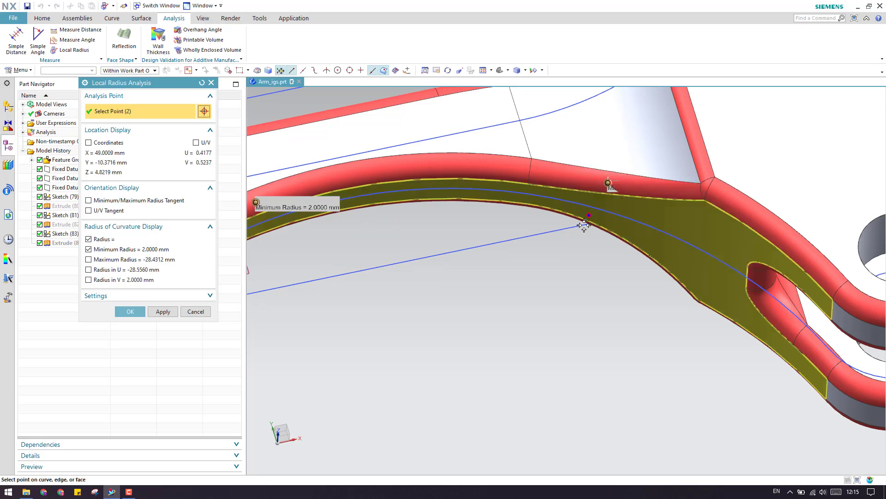
{"action": "scroll", "coordinate": [595, 225], "scroll_direction": "down", "scroll_amount": 5}
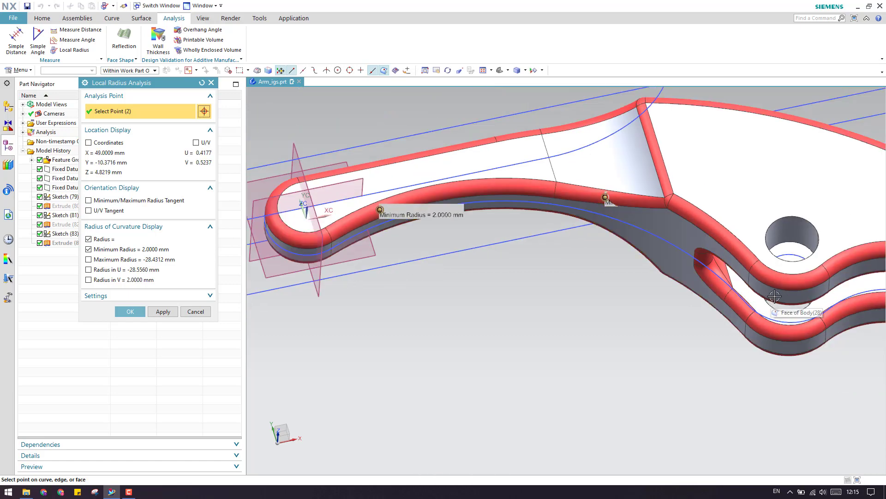
Step: Measure the local radius of the imported arm's rounded edges around the fork and slot, and close the analysis
{"action": "scroll", "coordinate": [761, 258], "scroll_direction": "up", "scroll_amount": 5}
{"action": "left_click", "coordinate": [786, 276]}
{"action": "scroll", "coordinate": [531, 267], "scroll_direction": "down", "scroll_amount": 2}
{"action": "scroll", "coordinate": [740, 316], "scroll_direction": "up", "scroll_amount": 3}
{"action": "left_click", "coordinate": [713, 298]}
{"action": "scroll", "coordinate": [715, 296], "scroll_direction": "down", "scroll_amount": 3}
{"action": "scroll", "coordinate": [580, 254], "scroll_direction": "up", "scroll_amount": 3}
{"action": "left_click", "coordinate": [580, 254]}
{"action": "middle_click_drag", "start_coordinate": [568, 282], "coordinate": [546, 269]}
{"action": "left_click", "coordinate": [195, 311]}
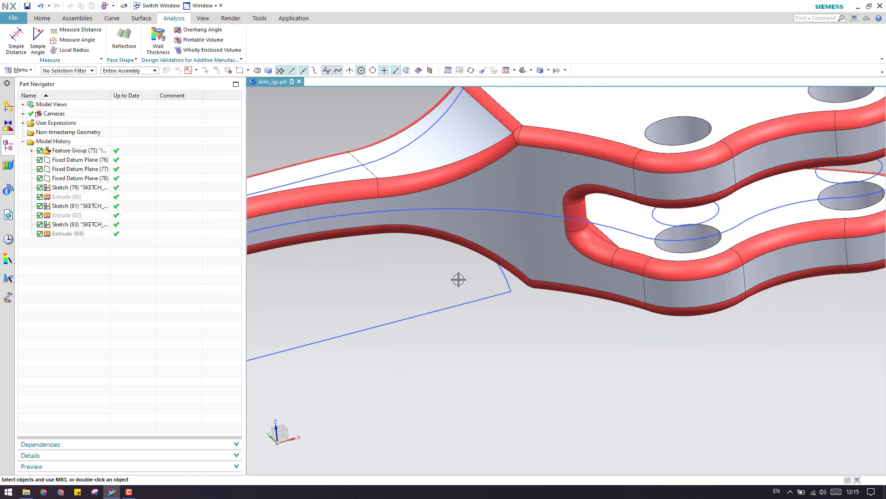
Step: Show the rebuilt arm solid and hide the imported body's feature group
{"action": "right_click", "coordinate": [77, 198]}
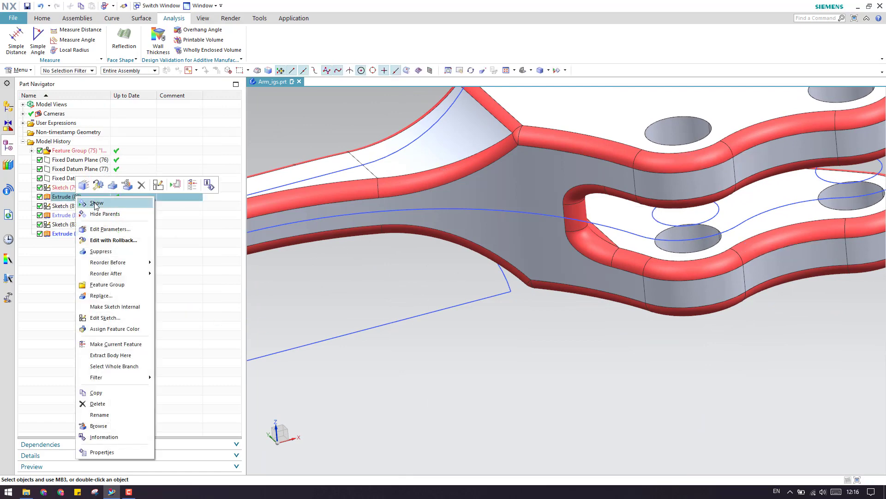
{"action": "left_click", "coordinate": [95, 204]}
{"action": "right_click", "coordinate": [96, 152]}
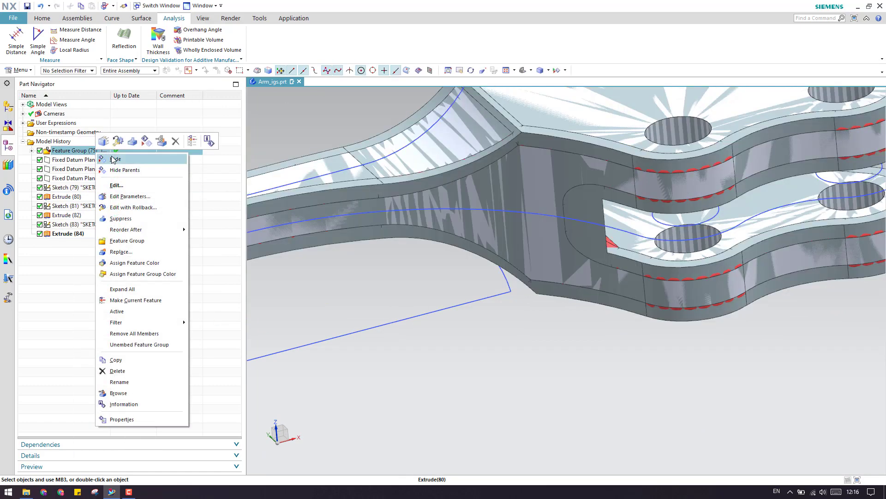
{"action": "left_click", "coordinate": [115, 159]}
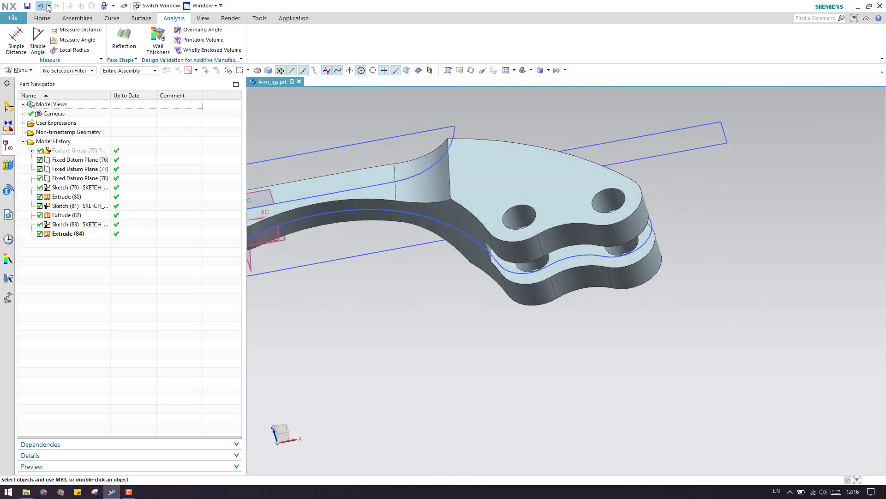
Step: Blend the two inner corner edges at the closed end of the fork slot with a 2 mm radius
{"action": "left_click", "coordinate": [42, 18]}
{"action": "left_click", "coordinate": [209, 37]}
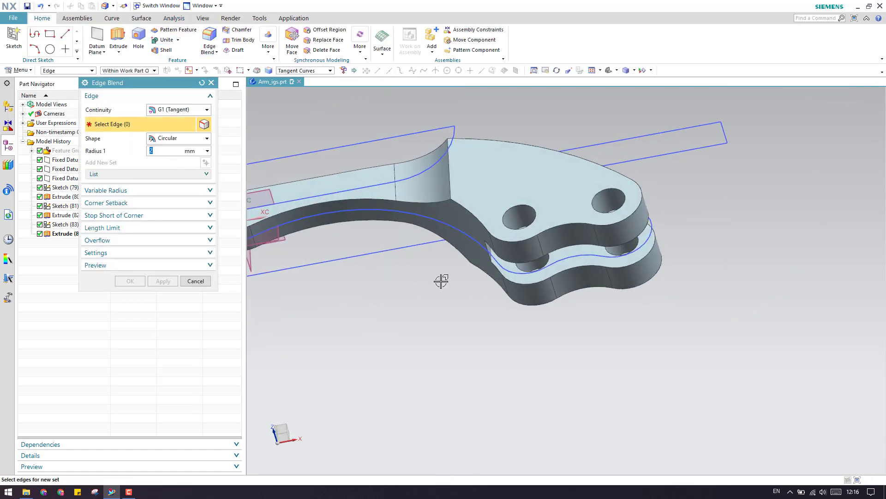
{"action": "scroll", "coordinate": [485, 262], "scroll_direction": "up", "scroll_amount": 3}
{"action": "left_click", "coordinate": [492, 234]}
{"action": "middle_click_drag", "start_coordinate": [493, 234], "coordinate": [465, 221]}
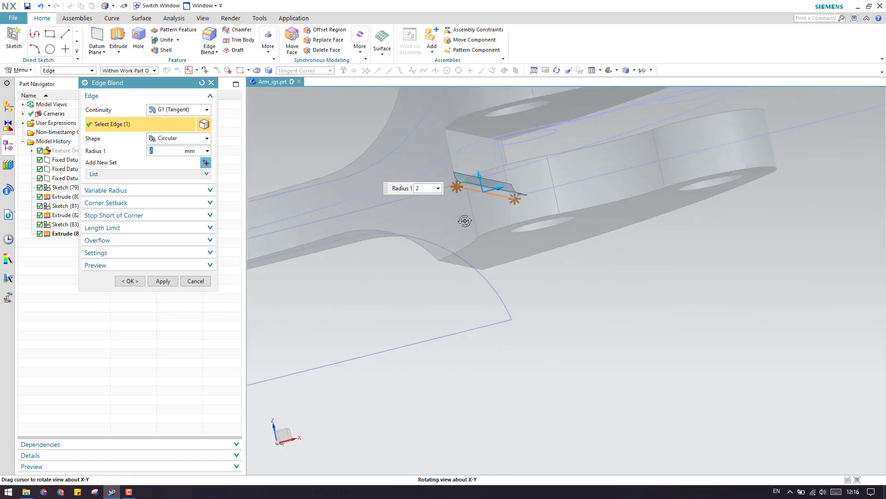
{"action": "left_click", "coordinate": [464, 135]}
{"action": "middle_click_drag", "start_coordinate": [459, 153], "coordinate": [307, 256]}
{"action": "left_click", "coordinate": [163, 281]}
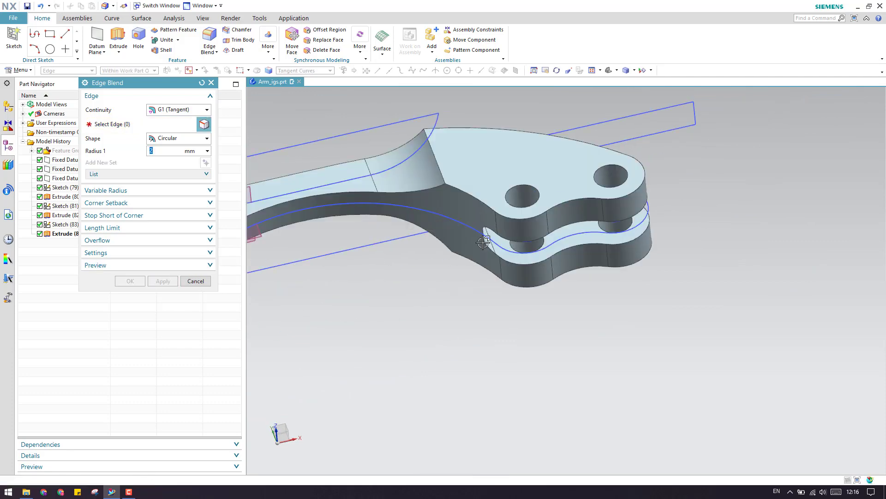
Step: Select the fork slot's rim edges for a 2 mm edge blend
{"action": "scroll", "coordinate": [498, 220], "scroll_direction": "up", "scroll_amount": 5}
{"action": "left_click", "coordinate": [498, 221]}
{"action": "scroll", "coordinate": [572, 307], "scroll_direction": "down", "scroll_amount": 5}
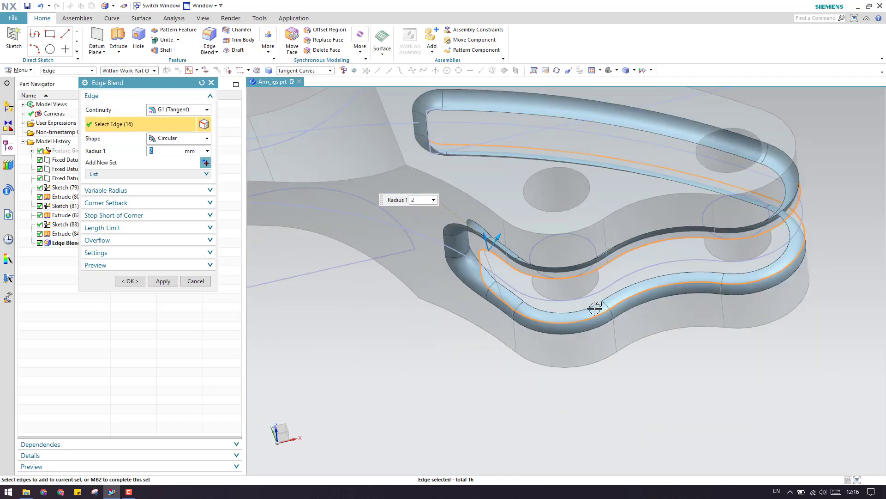
{"action": "scroll", "coordinate": [520, 252], "scroll_direction": "down", "scroll_amount": 4}
{"action": "mouse_move", "coordinate": [508, 228]}
{"action": "middle_mouse_down"}
{"action": "mouse_move", "coordinate": [496, 231]}
{"action": "mouse_move", "coordinate": [507, 219]}
{"action": "middle_mouse_up"}
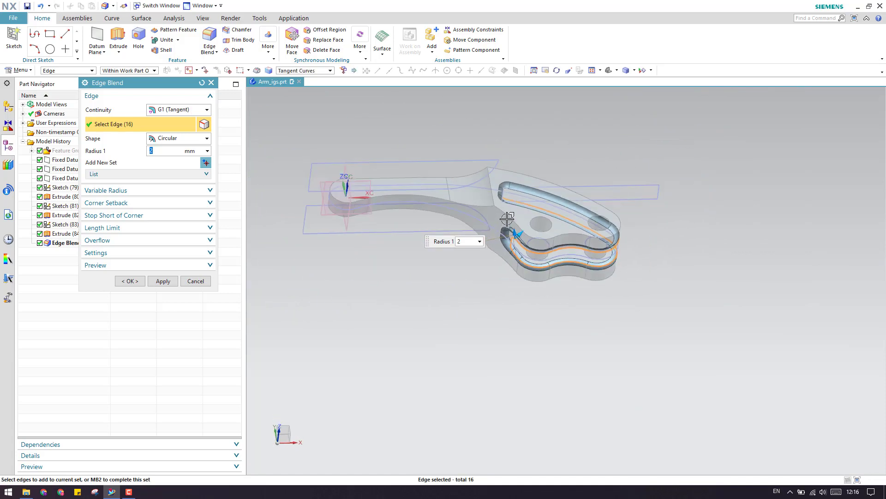
Step: Try to include the arm's outer outline edges in the same 2 mm blend, leaving out the neck step edge
{"action": "left_click", "coordinate": [507, 219]}
{"action": "scroll", "coordinate": [490, 184], "scroll_direction": "up", "scroll_amount": 3}
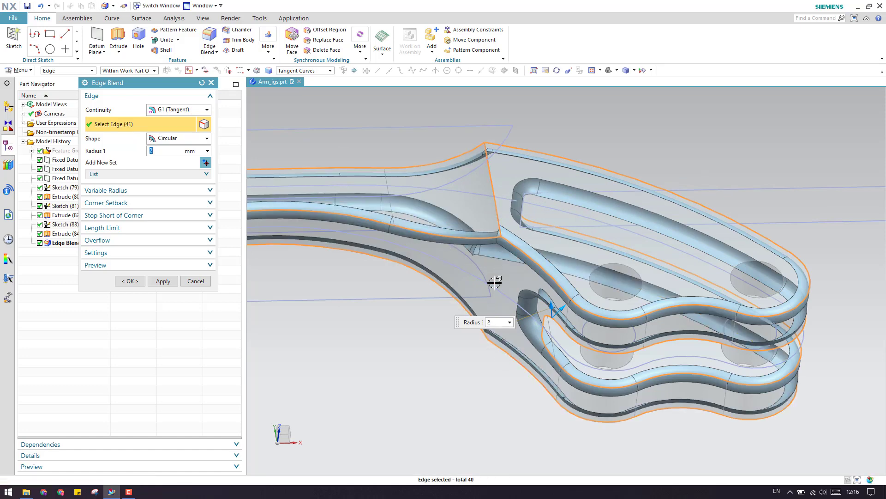
{"action": "scroll", "coordinate": [494, 280], "scroll_direction": "up", "scroll_amount": 2}
{"action": "scroll", "coordinate": [498, 267], "scroll_direction": "down", "scroll_amount": 4}
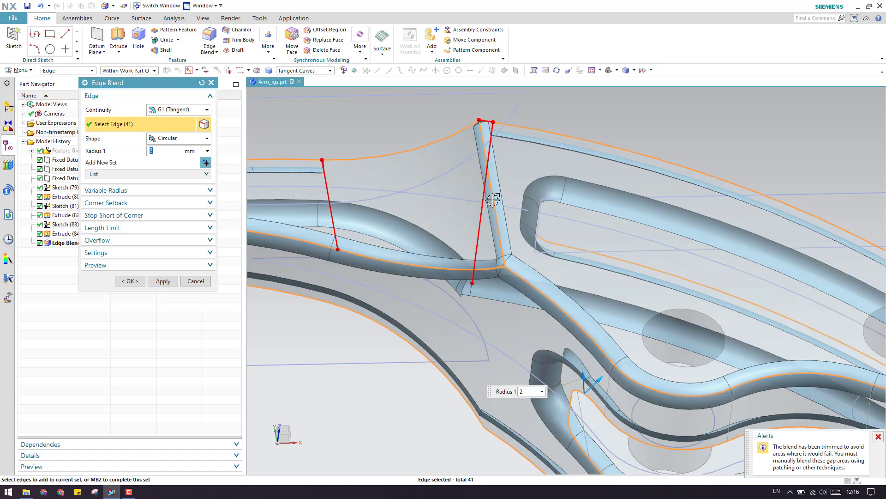
{"action": "left_click", "coordinate": [319, 168], "text": "shift"}
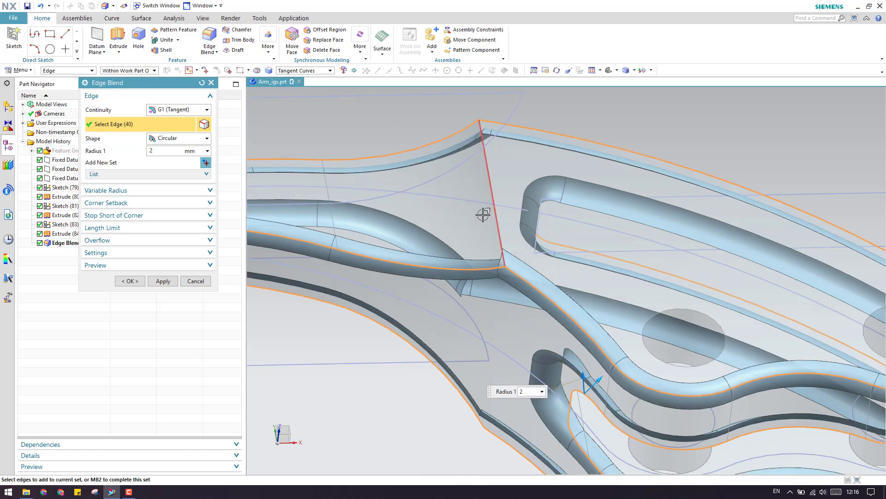
{"action": "scroll", "coordinate": [492, 213], "scroll_direction": "up", "scroll_amount": 3}
{"action": "middle_click", "coordinate": [443, 286]}
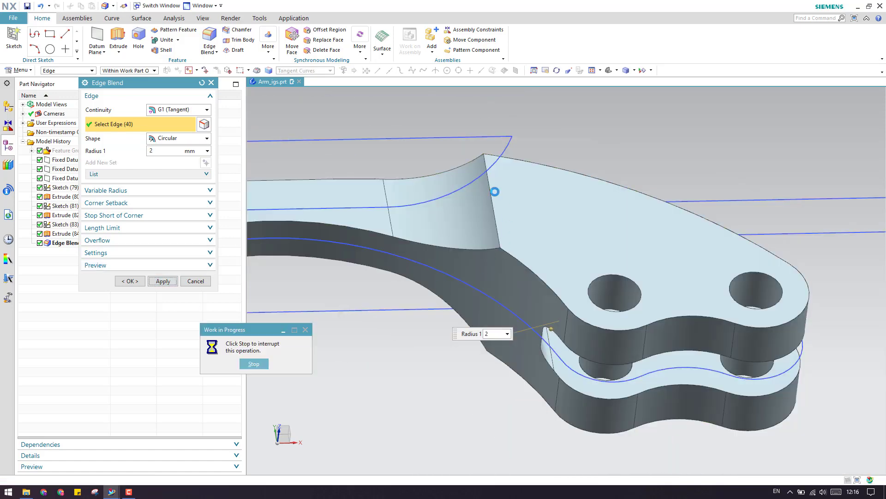
{"action": "left_click", "coordinate": [442, 258]}
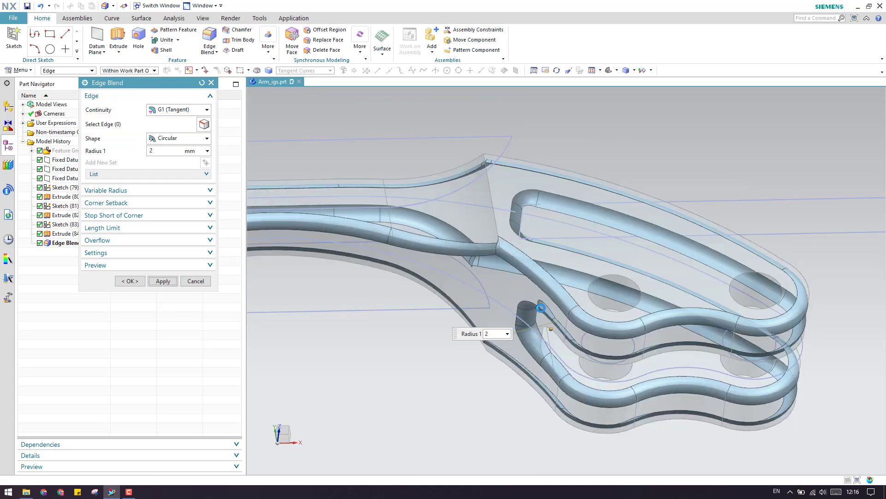
Step: Remove the outer shank and fork edges from the selection and apply the 2 mm blend to the slot rim
{"action": "scroll", "coordinate": [485, 312], "scroll_direction": "up", "scroll_amount": 3}
{"action": "middle_click_drag", "start_coordinate": [484, 312], "coordinate": [479, 288]}
{"action": "left_click", "coordinate": [476, 278], "text": "shift"}
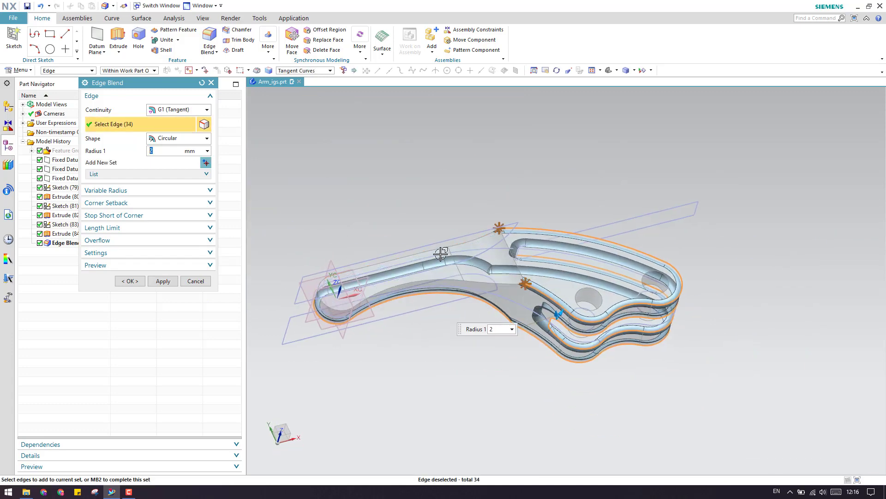
{"action": "left_click", "coordinate": [434, 296], "text": "shift"}
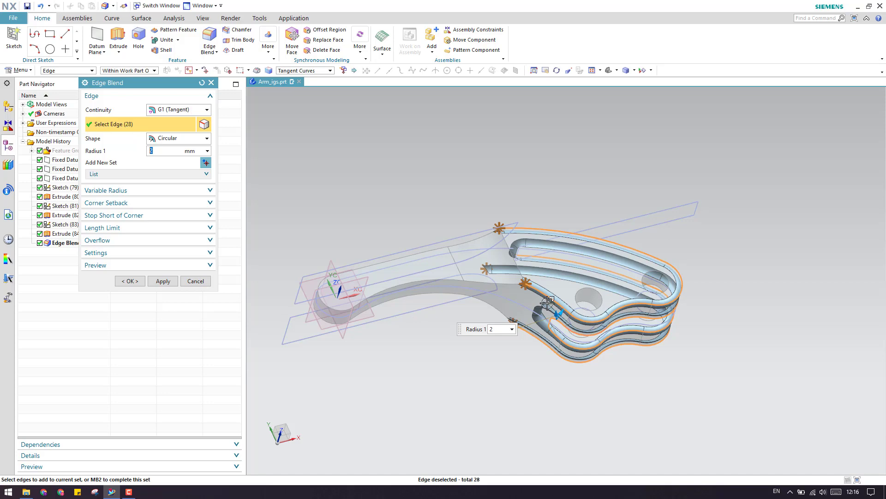
{"action": "left_click", "coordinate": [526, 326], "text": "shift"}
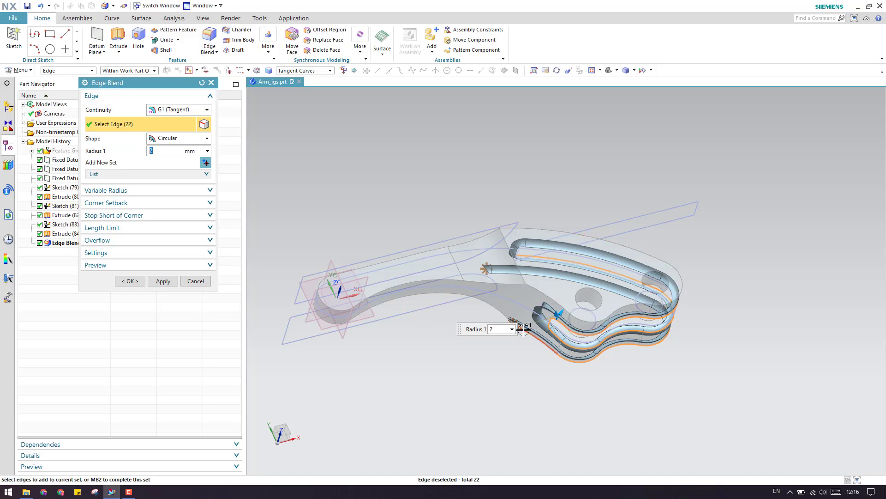
{"action": "left_click", "coordinate": [162, 282]}
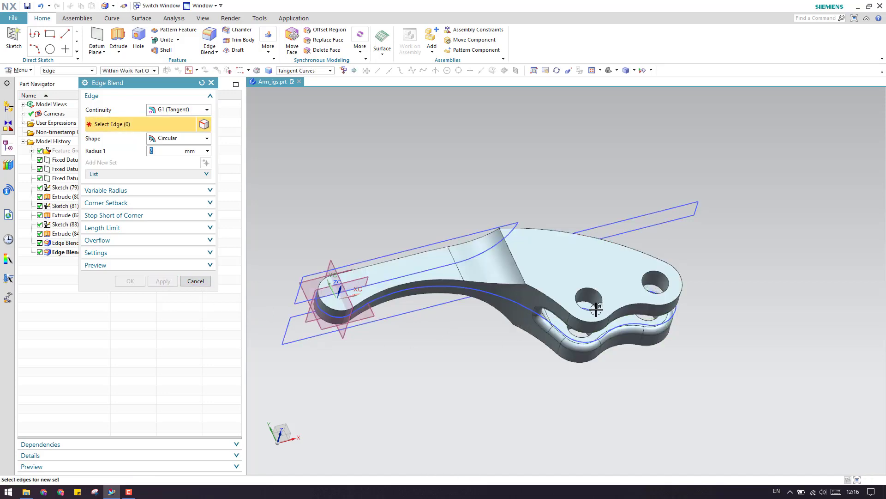
Step: Blend the two step edges between neck and fork, one on each side of the arm, with a 2 mm radius
{"action": "scroll", "coordinate": [534, 293], "scroll_direction": "up", "scroll_amount": 5}
{"action": "middle_click_drag", "start_coordinate": [524, 296], "coordinate": [554, 313]}
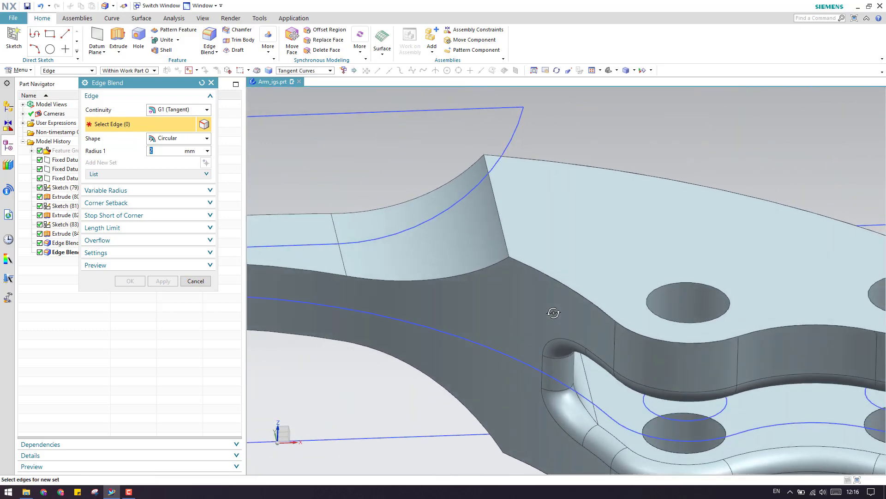
{"action": "left_click", "coordinate": [498, 220]}
{"action": "scroll", "coordinate": [513, 276], "scroll_direction": "down", "scroll_amount": 3}
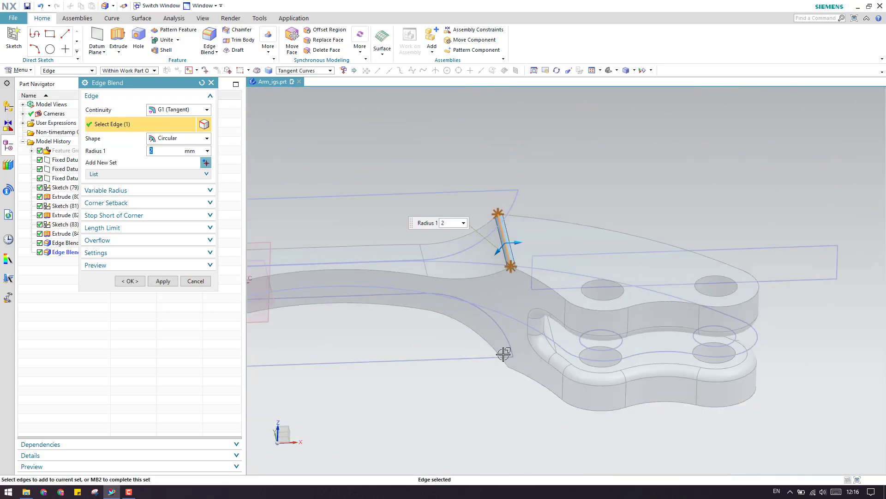
{"action": "middle_click_drag", "start_coordinate": [506, 360], "coordinate": [508, 289]}
{"action": "middle_click_drag", "start_coordinate": [493, 246], "coordinate": [480, 300]}
{"action": "left_click", "coordinate": [476, 342]}
{"action": "middle_click_drag", "start_coordinate": [476, 341], "coordinate": [369, 300]}
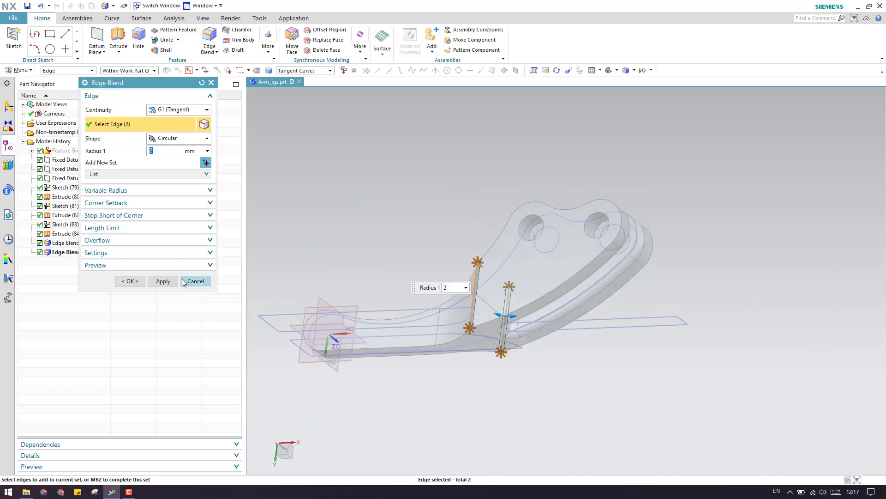
{"action": "left_click", "coordinate": [163, 281]}
Step: Blend the arm's outer outline edges around shank and fork with a 2 mm radius and finish the Edge Blend
{"action": "middle_click_drag", "start_coordinate": [508, 348], "coordinate": [524, 340]}
{"action": "scroll", "coordinate": [507, 342], "scroll_direction": "up", "scroll_amount": 4}
{"action": "scroll", "coordinate": [524, 340], "scroll_direction": "down", "scroll_amount": 4}
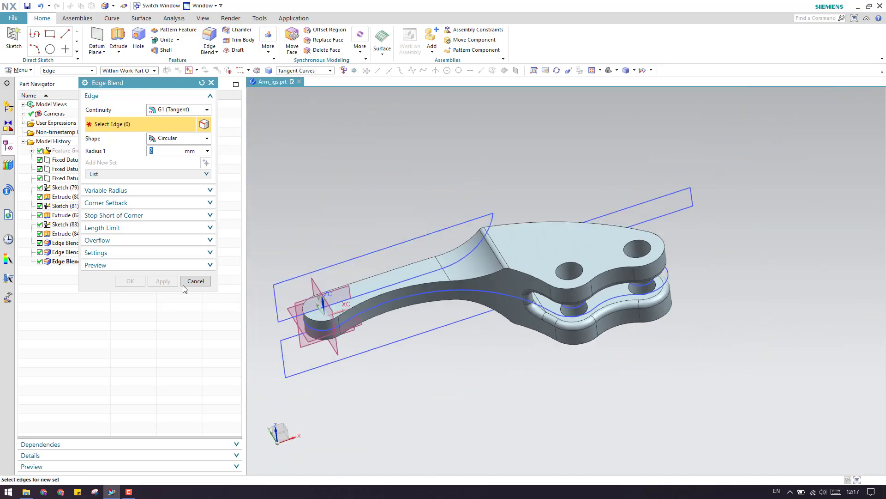
{"action": "left_click", "coordinate": [476, 275]}
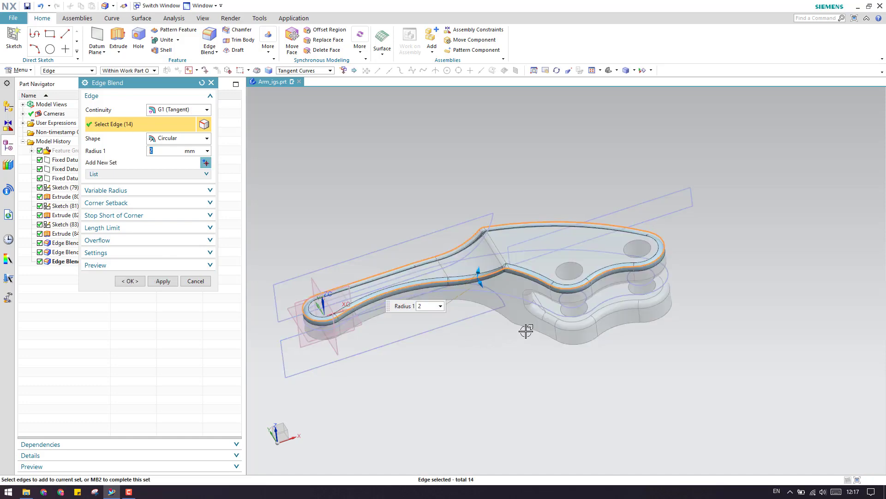
{"action": "left_click", "coordinate": [129, 281]}
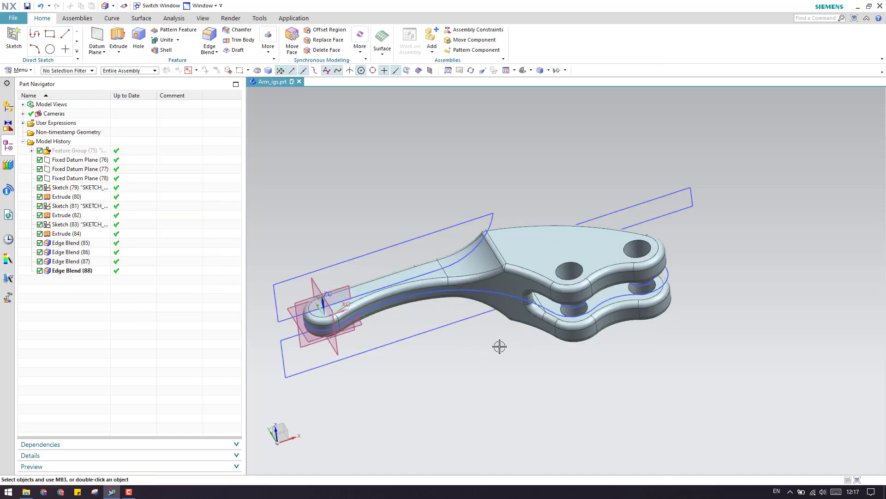
Step: Show the imported body's feature group over the blended arm solid
{"action": "scroll", "coordinate": [531, 333], "scroll_direction": "up", "scroll_amount": 4}
{"action": "scroll", "coordinate": [462, 230], "scroll_direction": "down", "scroll_amount": 5}
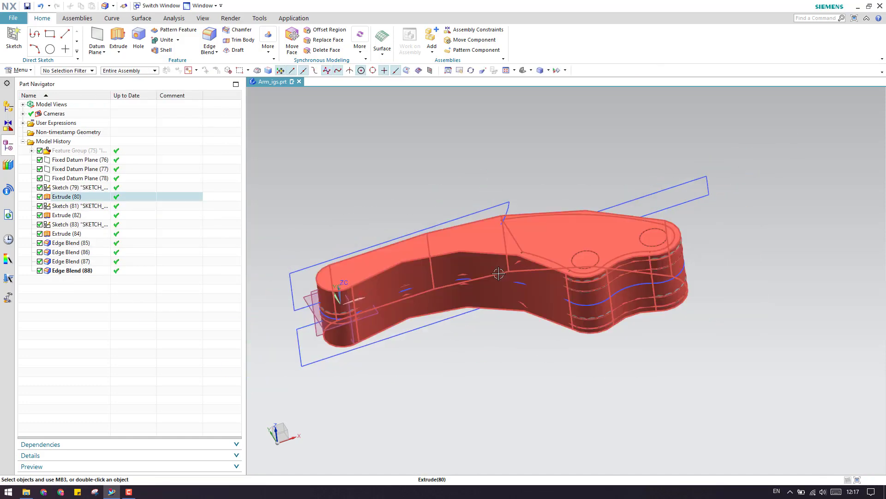
{"action": "scroll", "coordinate": [435, 186], "scroll_direction": "up", "scroll_amount": 1}
{"action": "scroll", "coordinate": [403, 206], "scroll_direction": "up", "scroll_amount": 2}
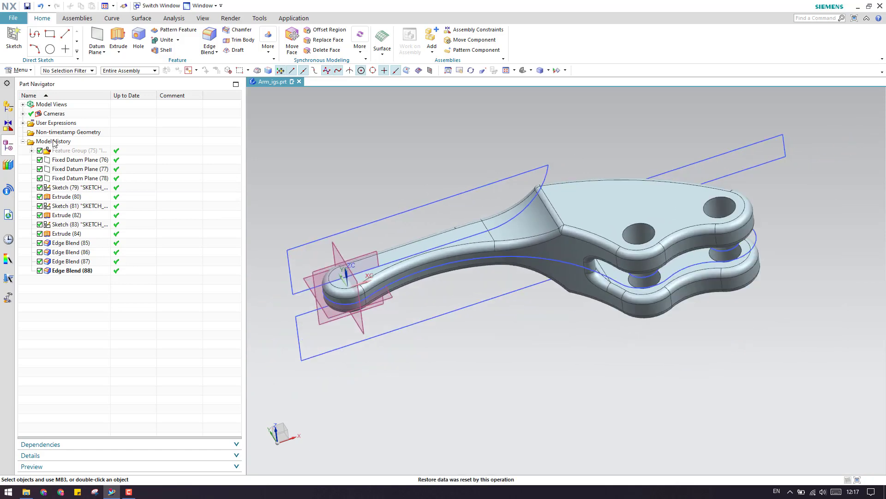
{"action": "right_click", "coordinate": [79, 150]}
{"action": "left_click", "coordinate": [102, 164]}
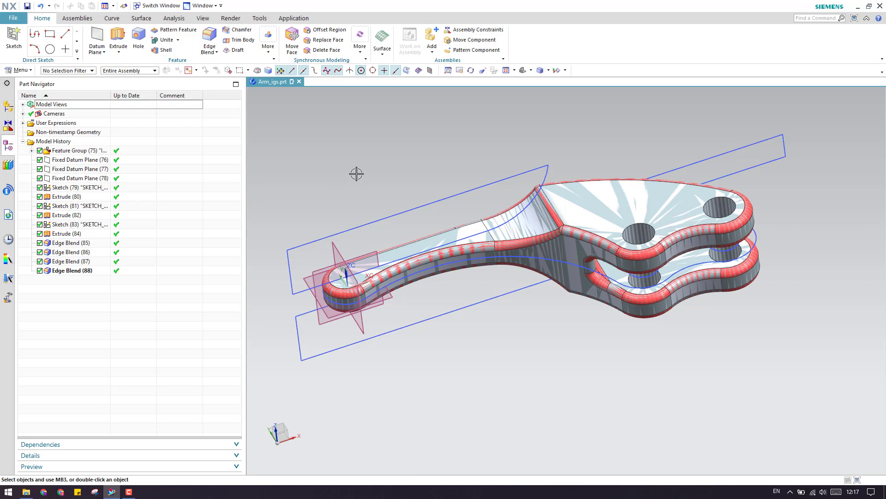
Step: Hide all objects, including sketches and datum planes, and show only the solid bodies
{"action": "key", "text": "ctrl+w"}
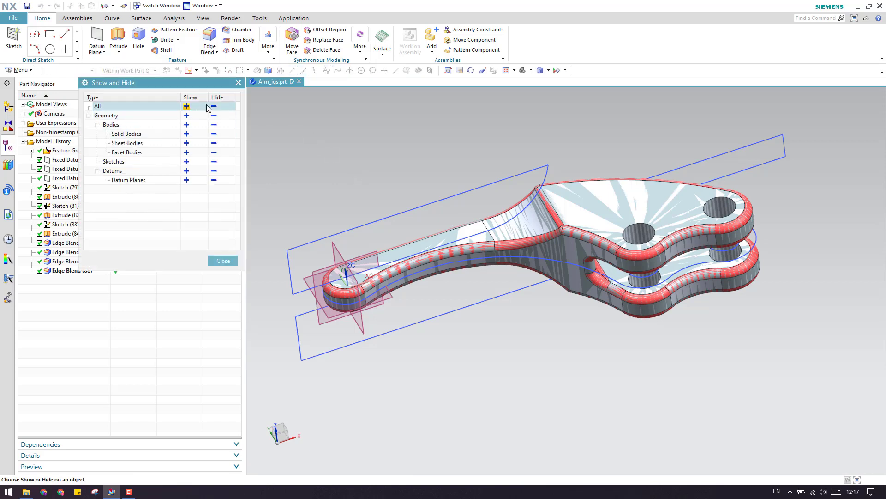
{"action": "left_click", "coordinate": [214, 106]}
{"action": "left_click", "coordinate": [186, 134]}
{"action": "left_click", "coordinate": [219, 261]}
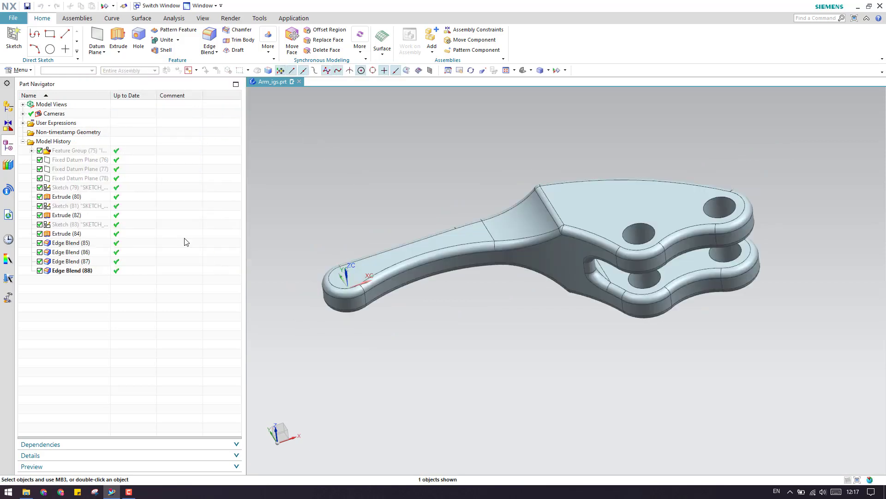
Step: Show the imported body's feature group again and compare it with the rebuilt solid from several sides
{"action": "right_click", "coordinate": [69, 151]}
{"action": "left_click", "coordinate": [81, 159]}
{"action": "middle_click_drag", "start_coordinate": [410, 228], "coordinate": [287, 285]}
{"action": "middle_click_drag", "start_coordinate": [436, 273], "coordinate": [601, 291]}
{"action": "scroll", "coordinate": [506, 288], "scroll_direction": "down", "scroll_amount": 3}
{"action": "scroll", "coordinate": [406, 231], "scroll_direction": "up", "scroll_amount": 5}
{"action": "scroll", "coordinate": [403, 217], "scroll_direction": "down", "scroll_amount": 4}
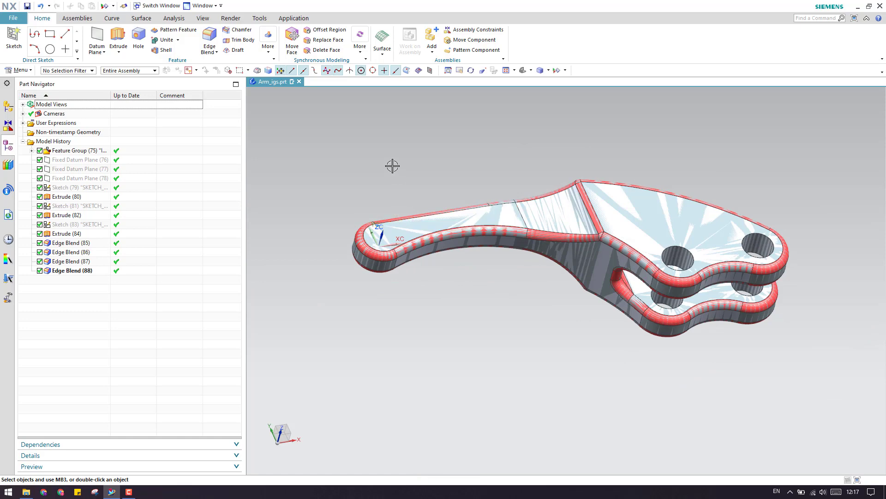